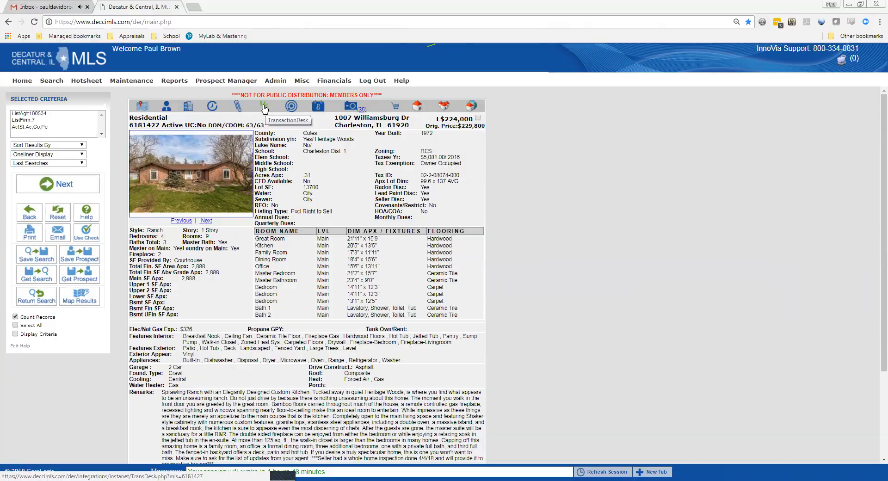
{"action": "left_click", "coordinate": [265, 109]}
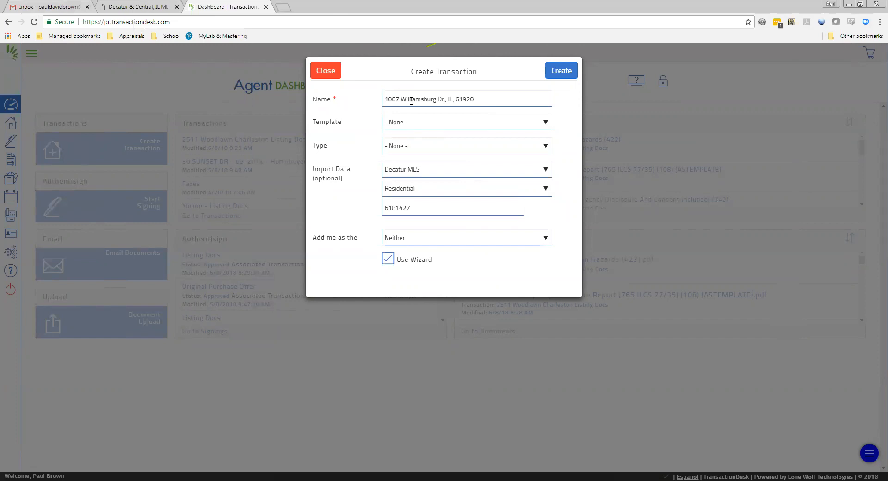
Replace the transaction name's state and zip ending with '- Charleston -' and the buyer's name.
{"action": "left_click", "coordinate": [476, 100]}
{"action": "left_click_drag", "start_coordinate": [475, 100], "coordinate": [445, 100]}
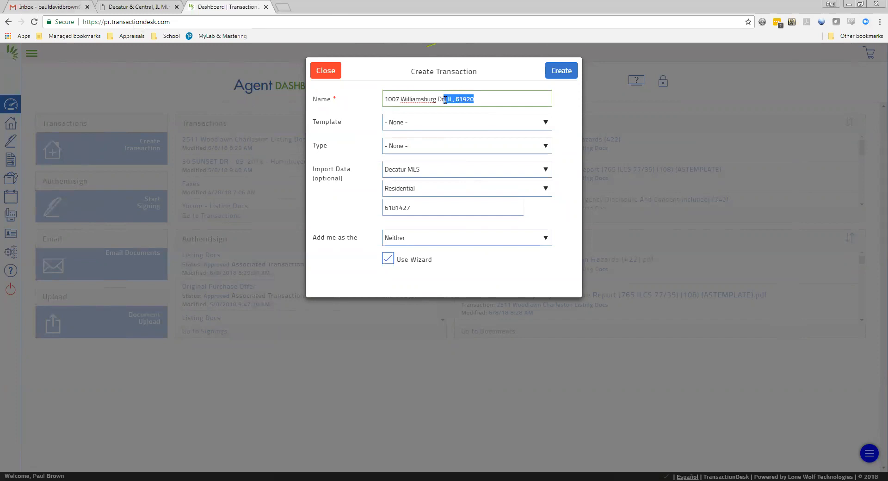
{"action": "type", "text": "- Charleston - Joe Homebuyer"}
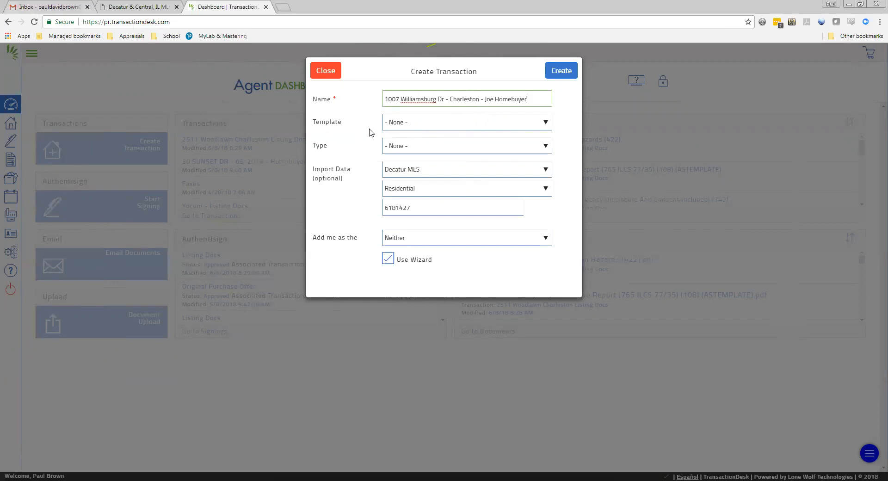
Choose the Board Level - New Residential Sale Template, keep Selling Agent as role, and create the transaction.
{"action": "left_click", "coordinate": [412, 122]}
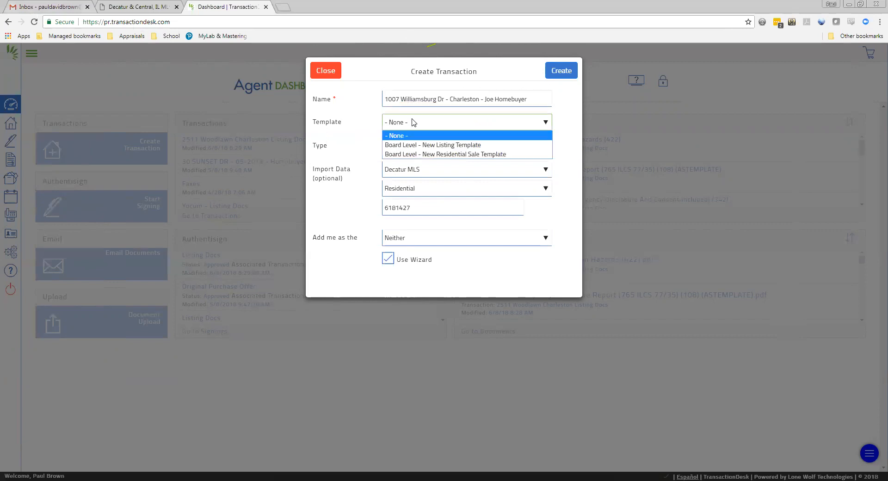
{"action": "left_click", "coordinate": [455, 154]}
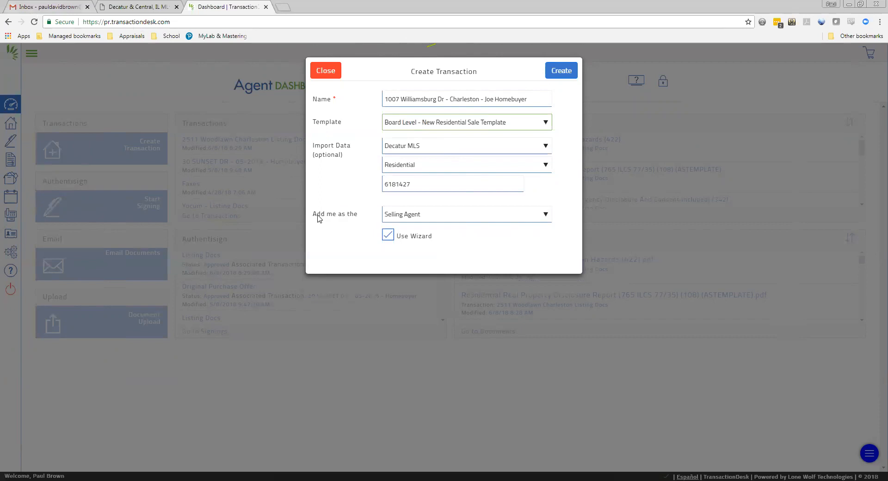
{"action": "left_click", "coordinate": [431, 219]}
{"action": "left_click", "coordinate": [432, 218]}
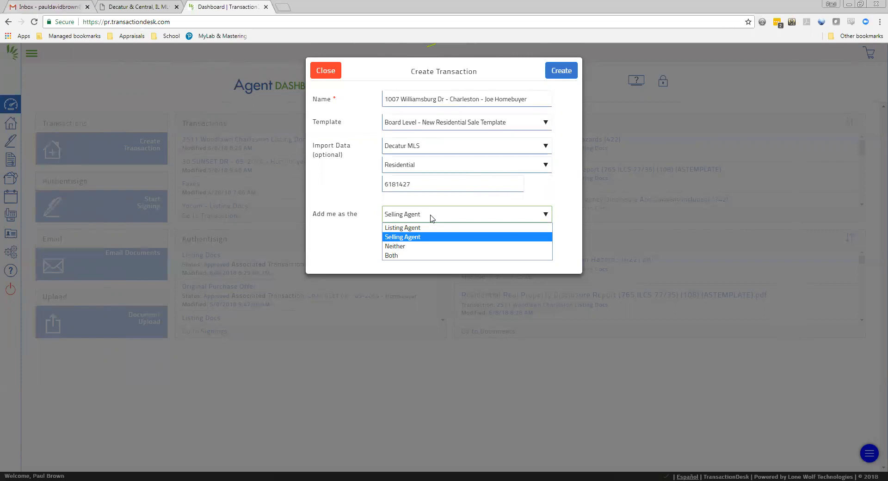
{"action": "left_click", "coordinate": [431, 218]}
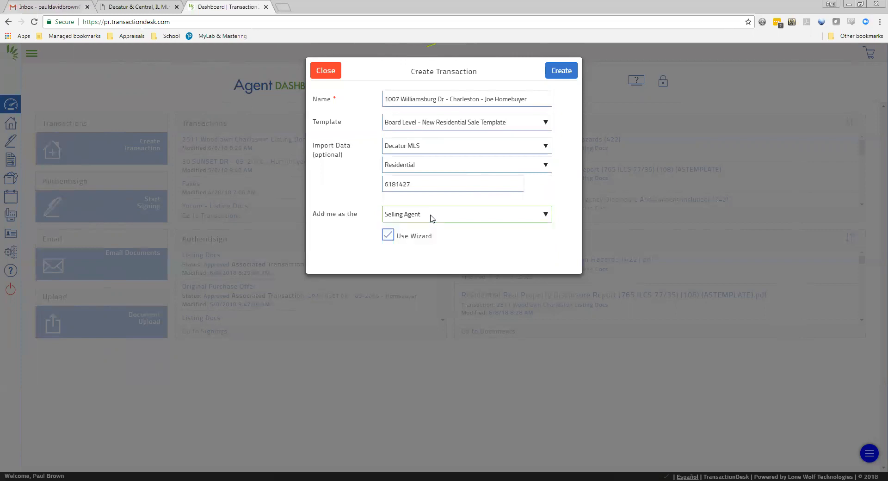
{"action": "left_click", "coordinate": [562, 74]}
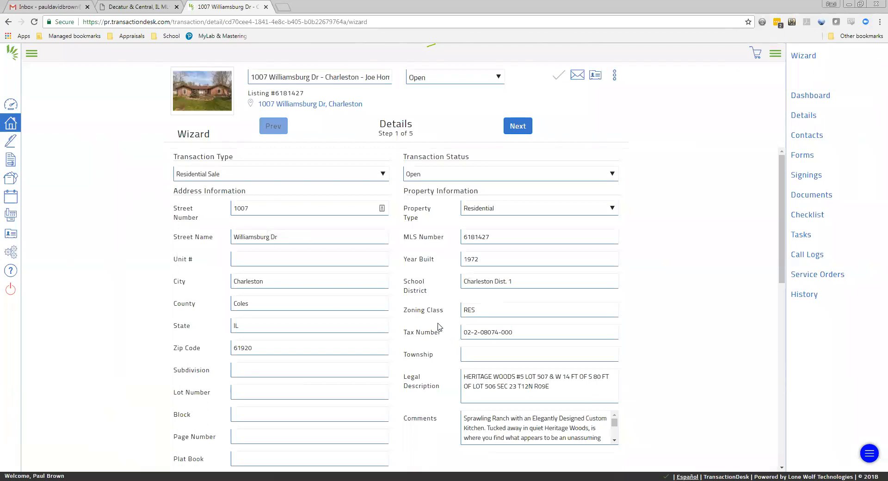
Enter purchase price 215000 and deposit 2500, then advance to the Transaction Dates step.
{"action": "scroll", "coordinate": [660, 371], "scroll_direction": "down", "scroll_amount": 3}
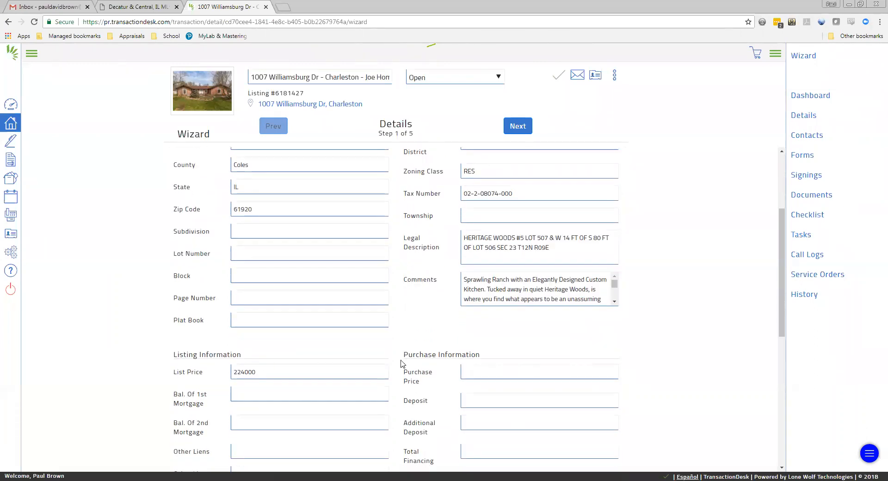
{"action": "scroll", "coordinate": [609, 346], "scroll_direction": "down", "scroll_amount": 1}
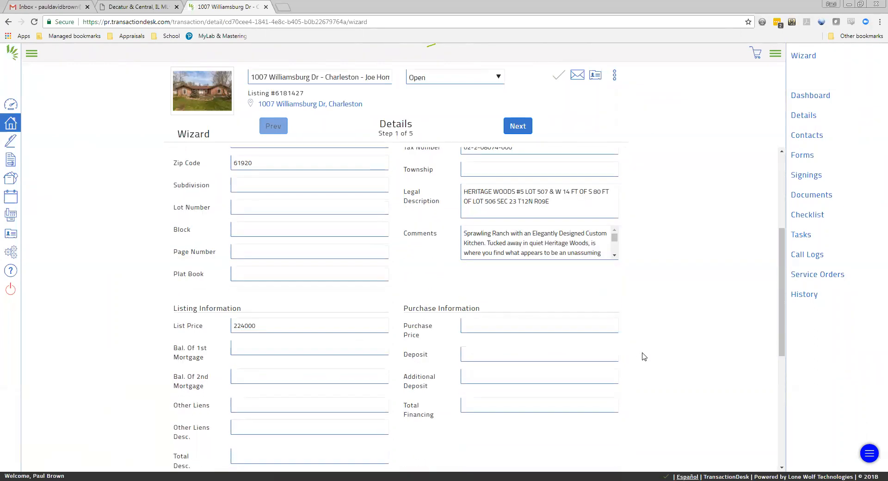
{"action": "left_click", "coordinate": [479, 324]}
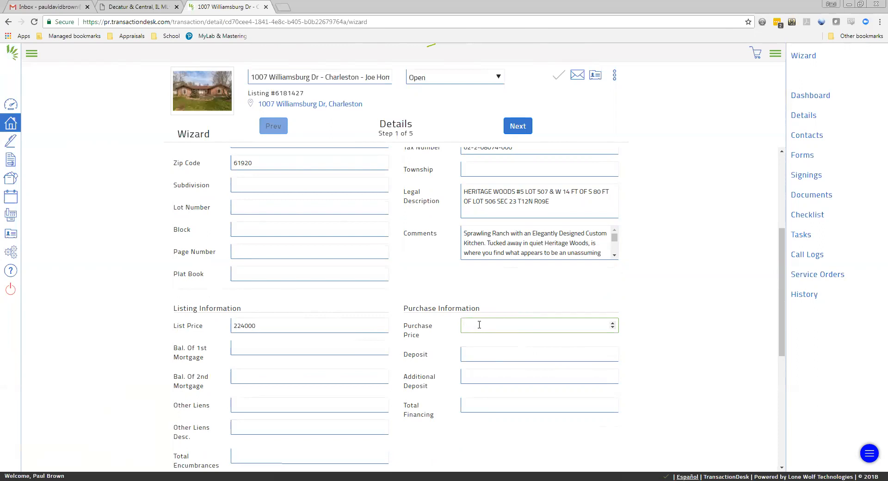
{"action": "type", "text": "215000"}
{"action": "left_click", "coordinate": [489, 356]}
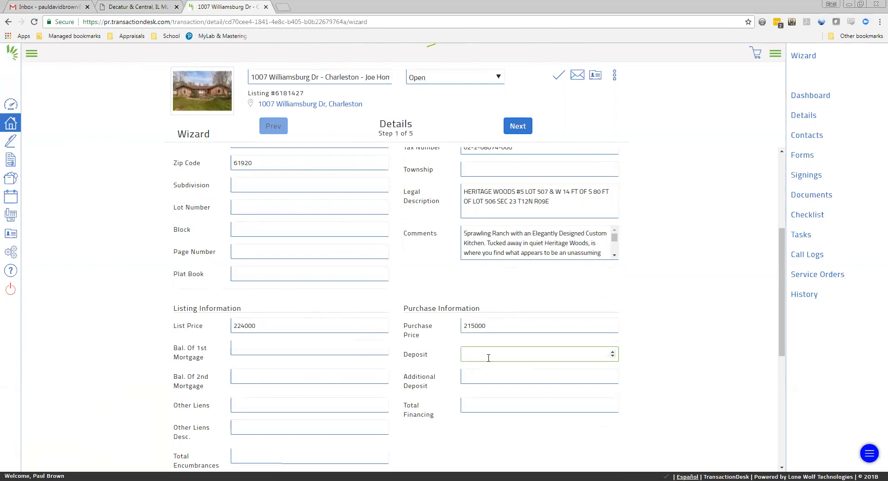
{"action": "type", "text": "2500"}
{"action": "scroll", "coordinate": [485, 357], "scroll_direction": "down", "scroll_amount": 5}
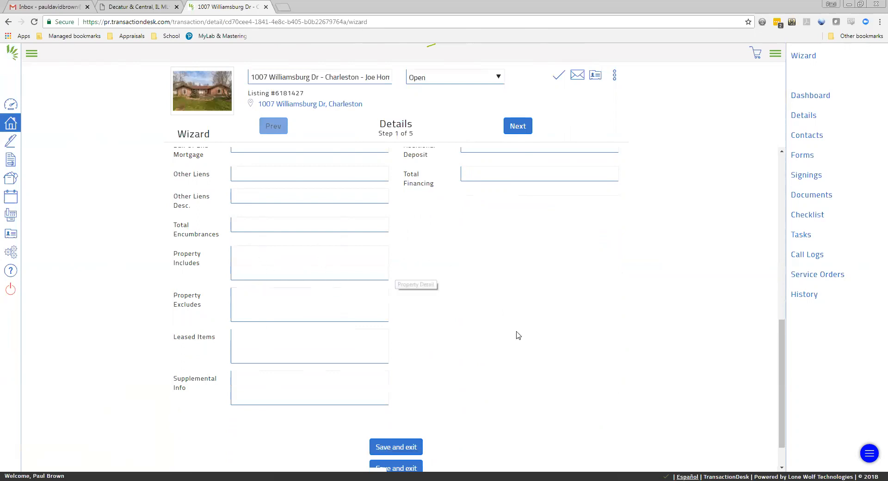
{"action": "scroll", "coordinate": [515, 333], "scroll_direction": "up", "scroll_amount": 6}
{"action": "left_click", "coordinate": [518, 128]}
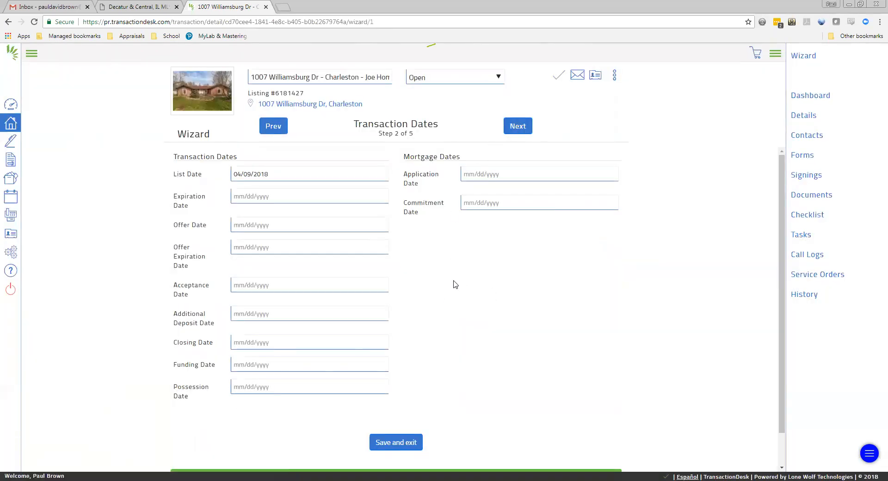
Set offer date June 11, offer expiration June 13 and closing July 11, 2018, then continue to Contacts.
{"action": "left_click", "coordinate": [243, 225]}
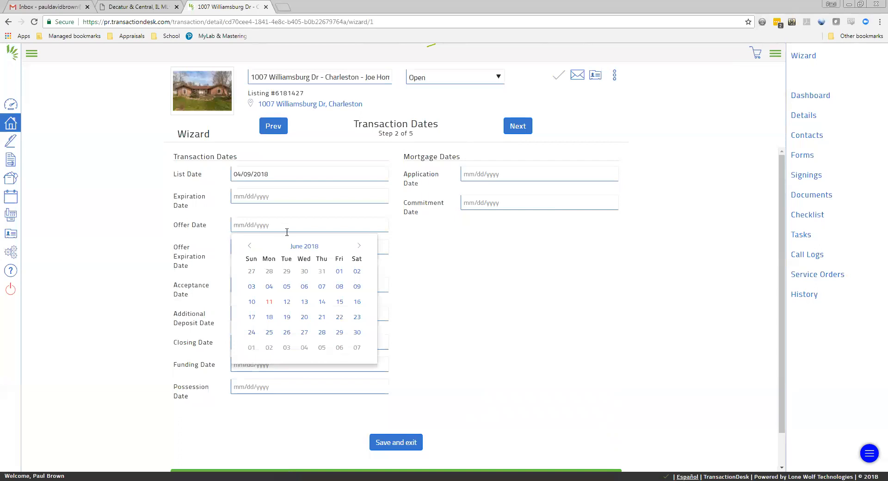
{"action": "left_click", "coordinate": [269, 302]}
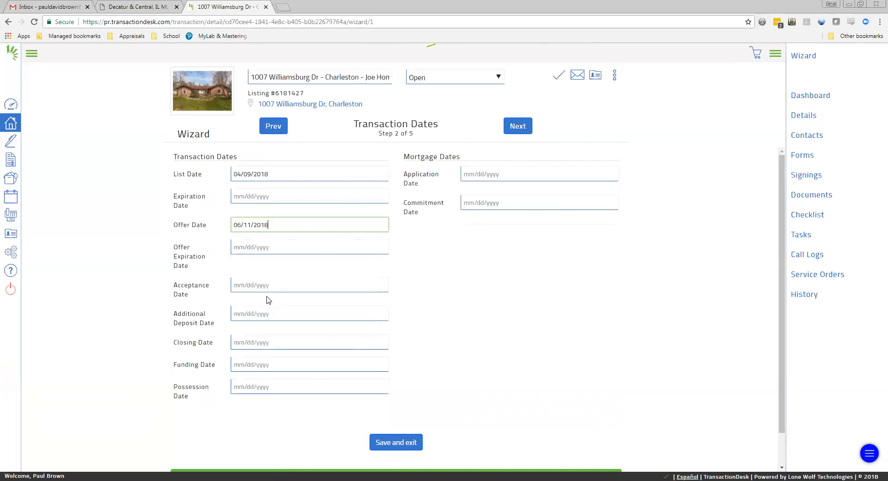
{"action": "left_click", "coordinate": [251, 244]}
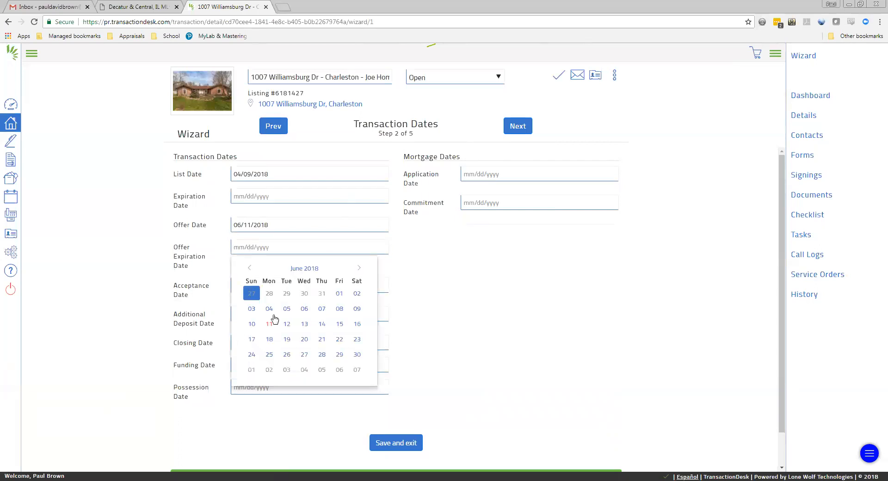
{"action": "left_click", "coordinate": [304, 324]}
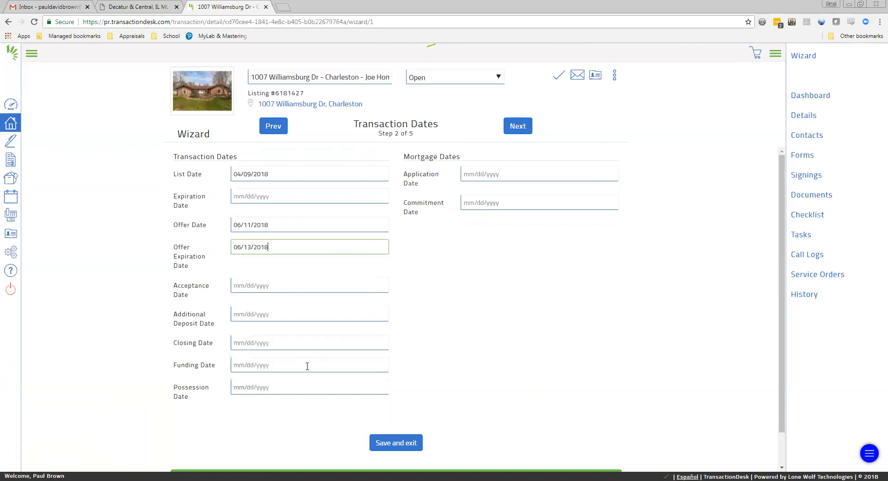
{"action": "left_click", "coordinate": [240, 344]}
{"action": "left_click", "coordinate": [360, 363]}
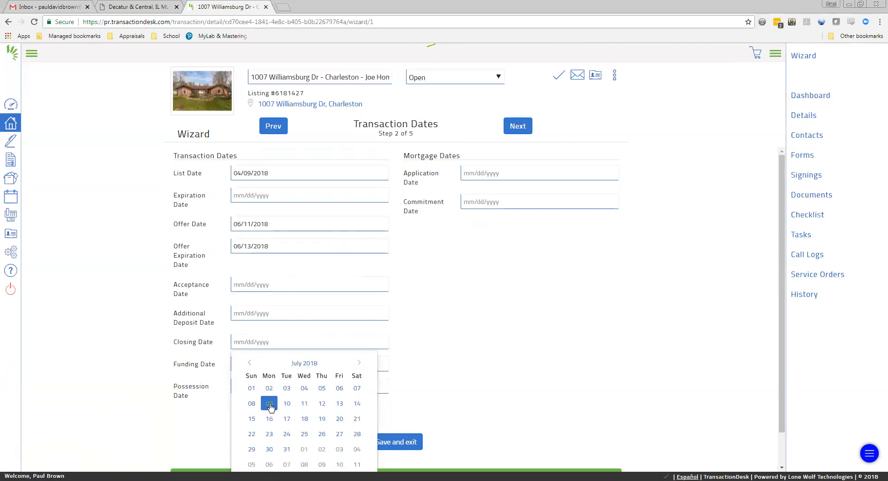
{"action": "left_click", "coordinate": [305, 403]}
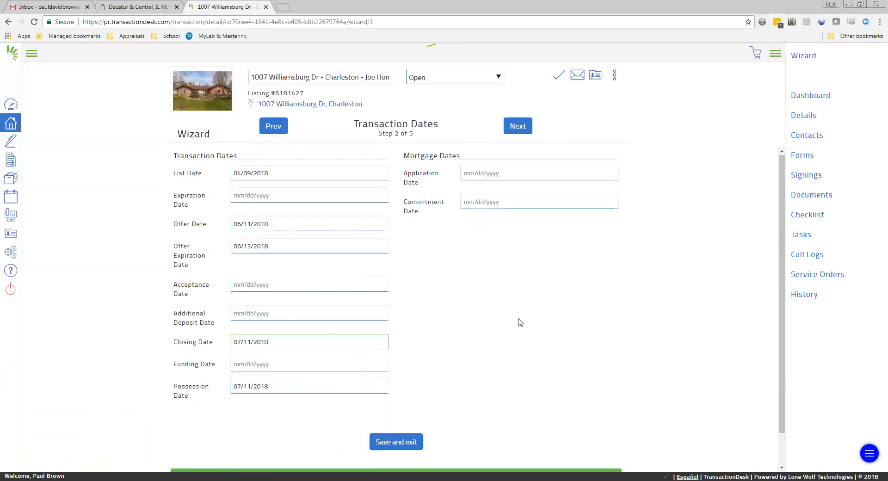
{"action": "left_click", "coordinate": [517, 129]}
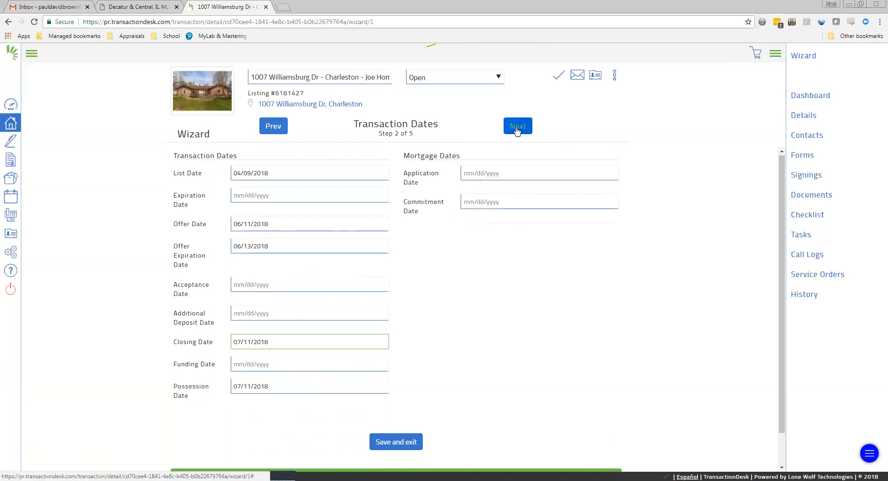
{"action": "left_click", "coordinate": [517, 130]}
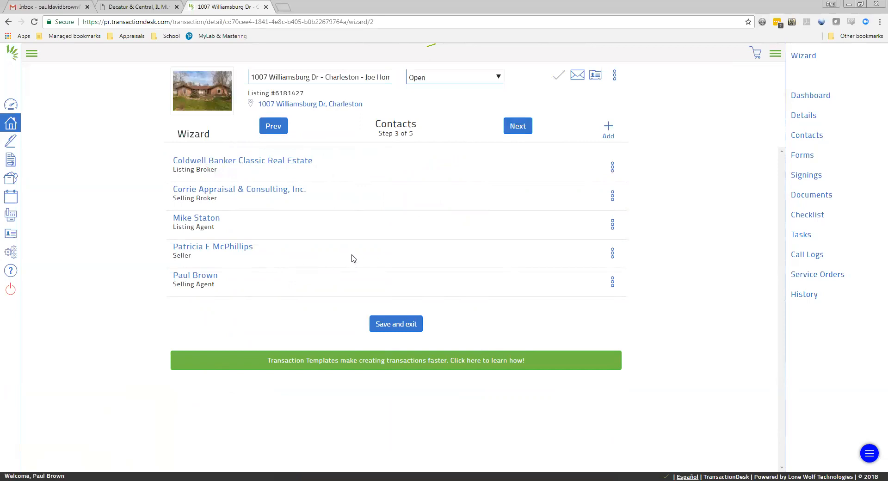
Add the saved homebuyer contact as the transaction's Buyer and continue to the Forms step.
{"action": "left_click", "coordinate": [608, 130]}
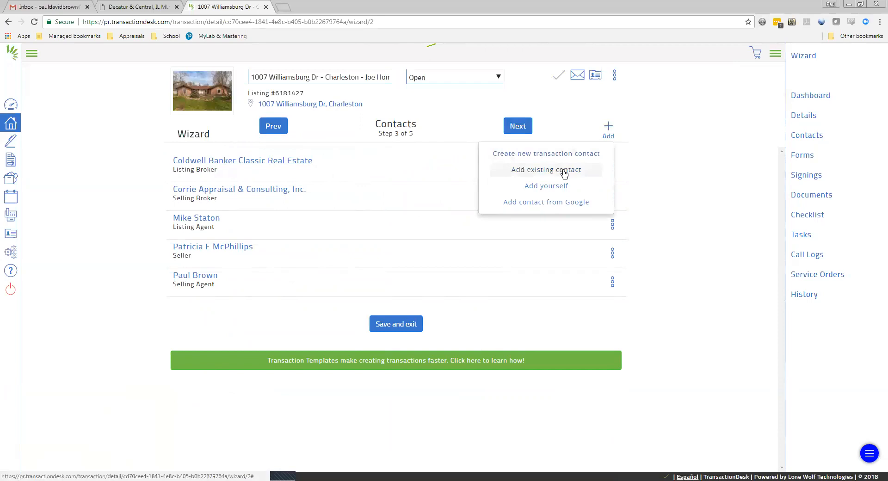
{"action": "left_click", "coordinate": [564, 171]}
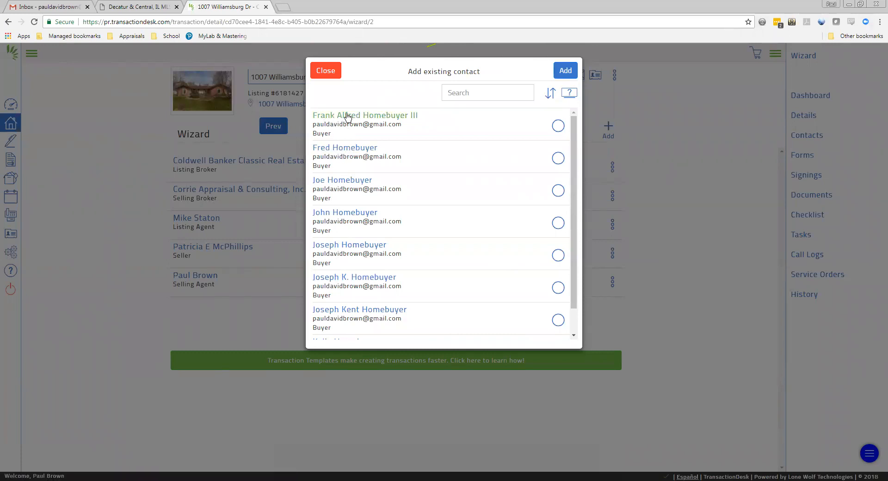
{"action": "left_click", "coordinate": [557, 126]}
{"action": "left_click", "coordinate": [565, 71]}
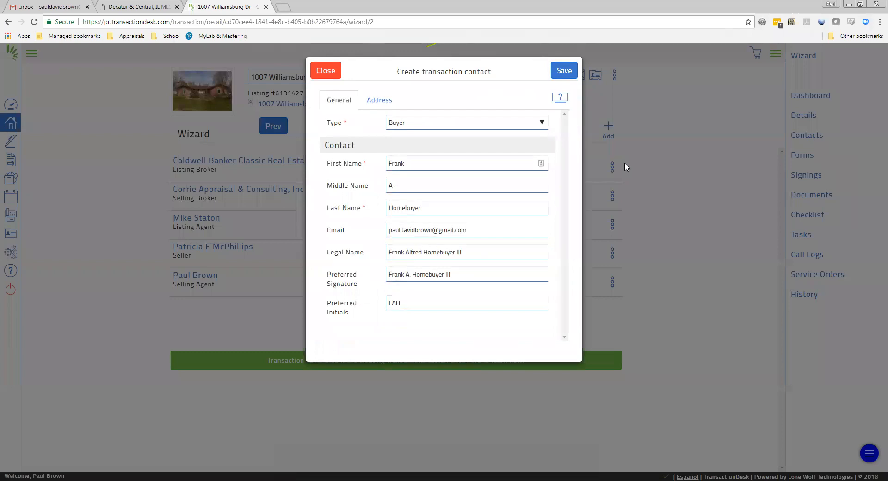
{"action": "left_click", "coordinate": [567, 70]}
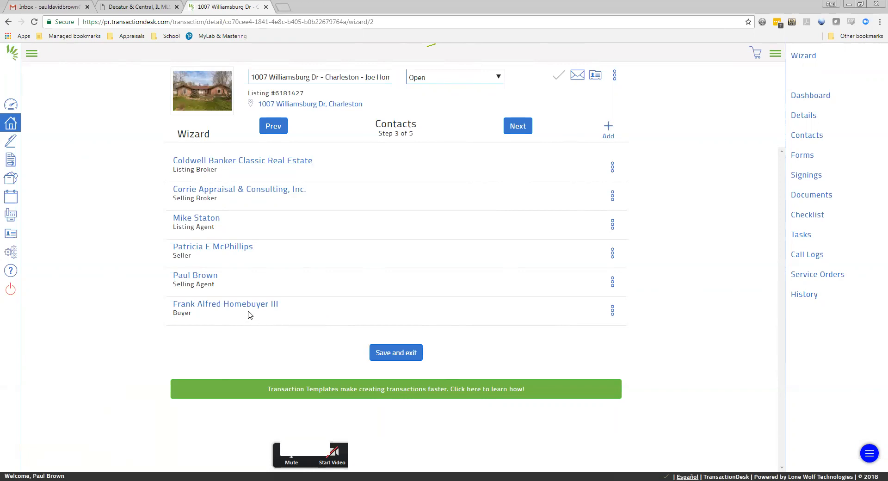
{"action": "left_click", "coordinate": [516, 125]}
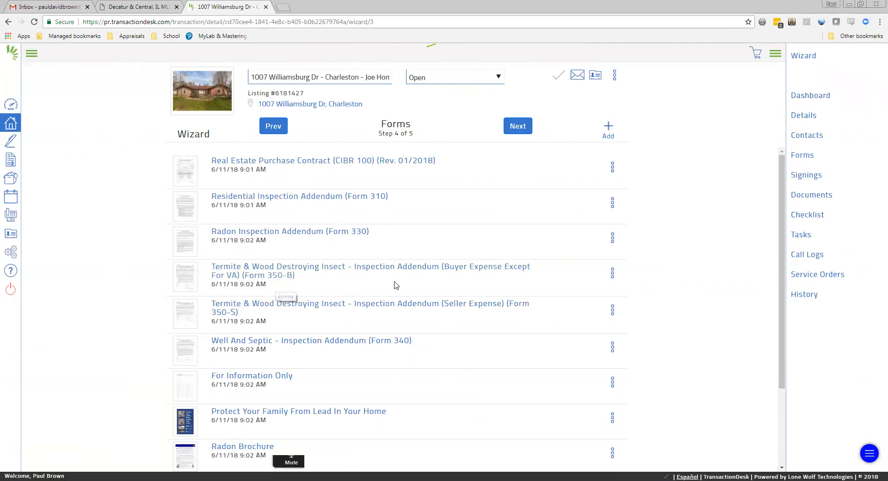
Delete the Form 350-B termite addendum and Form 340 Well And Septic addendum, then continue to Documents.
{"action": "left_click", "coordinate": [612, 273]}
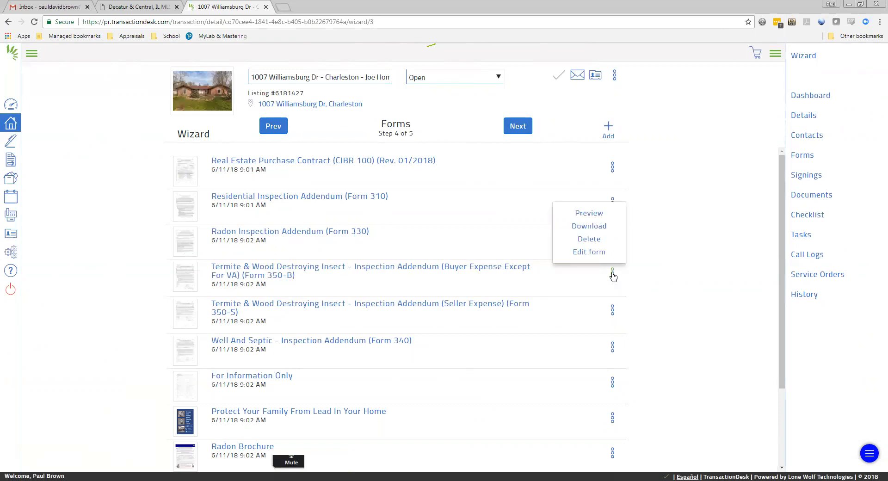
{"action": "left_click", "coordinate": [599, 242]}
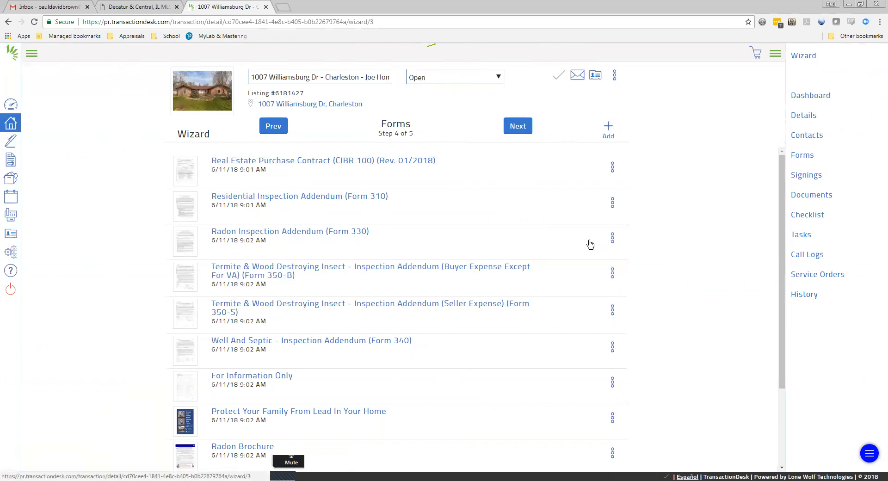
{"action": "left_click", "coordinate": [566, 70]}
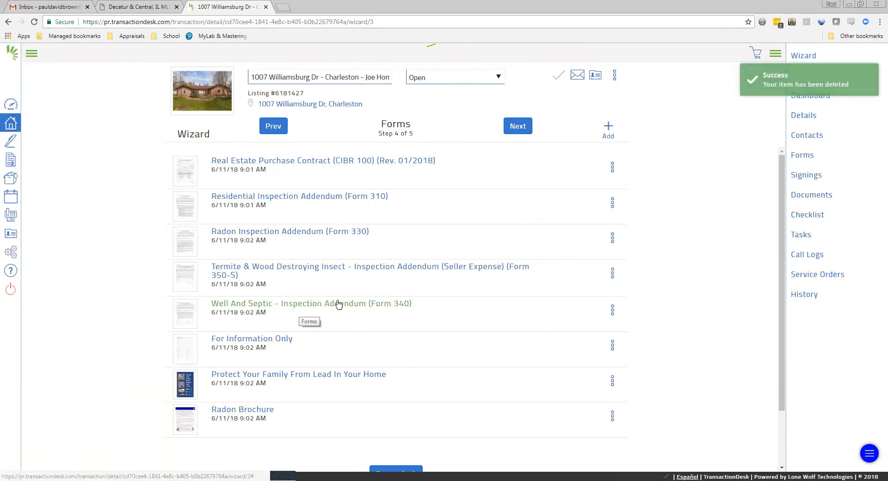
{"action": "left_click", "coordinate": [612, 310]}
{"action": "left_click", "coordinate": [588, 276]}
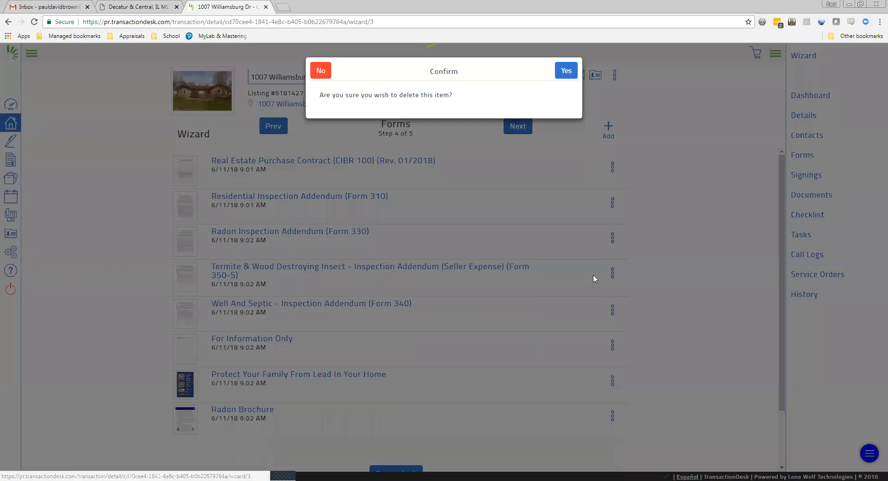
{"action": "left_click", "coordinate": [567, 71]}
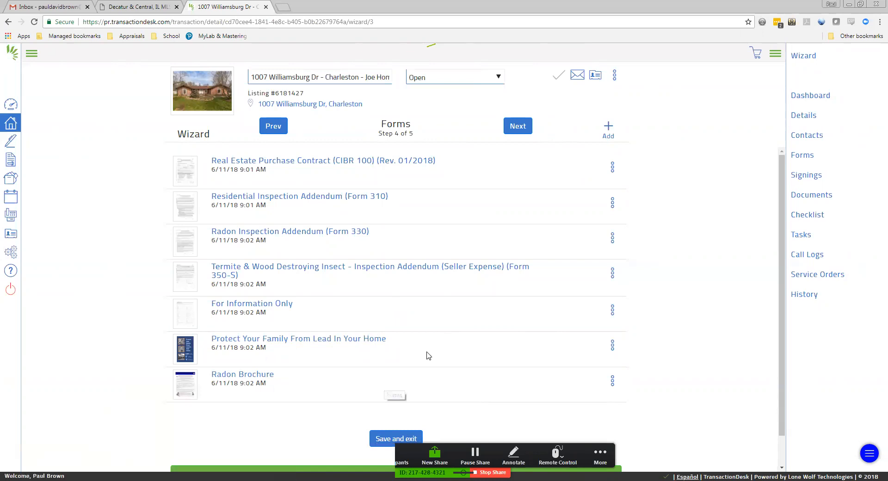
{"action": "left_click", "coordinate": [518, 127]}
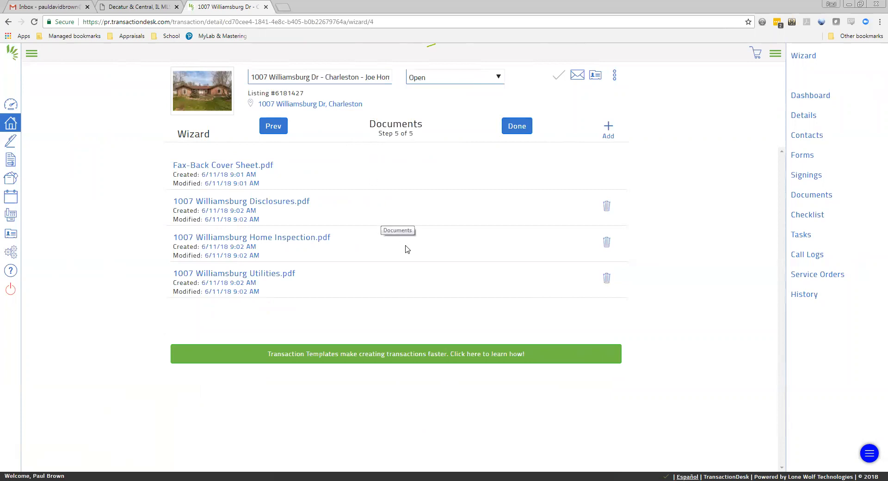
{"action": "left_click", "coordinate": [257, 202]}
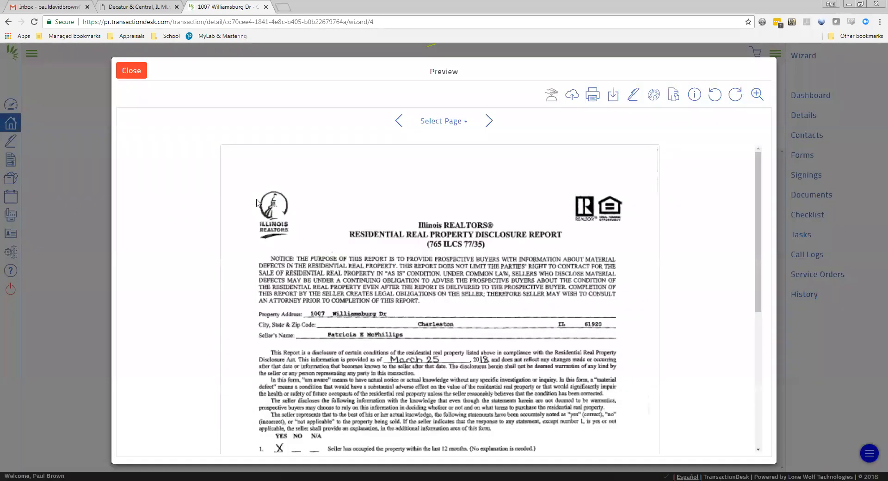
{"action": "scroll", "coordinate": [455, 291], "scroll_direction": "down", "scroll_amount": 6}
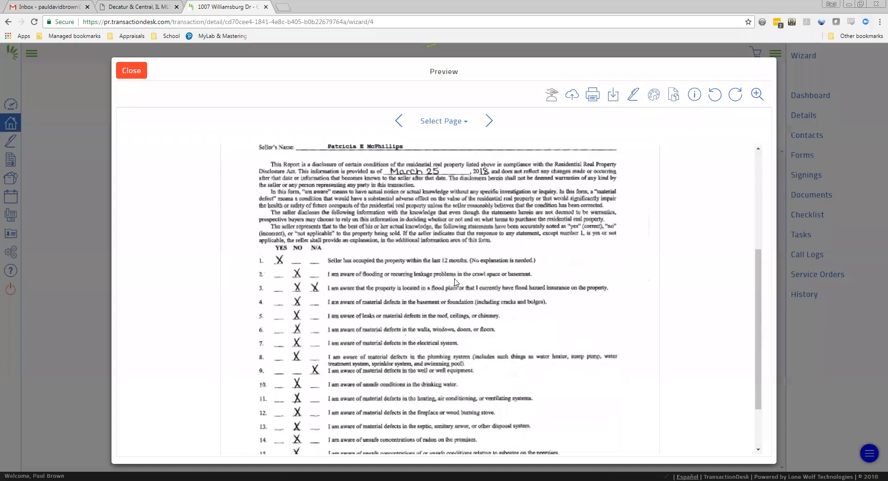
{"action": "scroll", "coordinate": [455, 290], "scroll_direction": "up", "scroll_amount": 6}
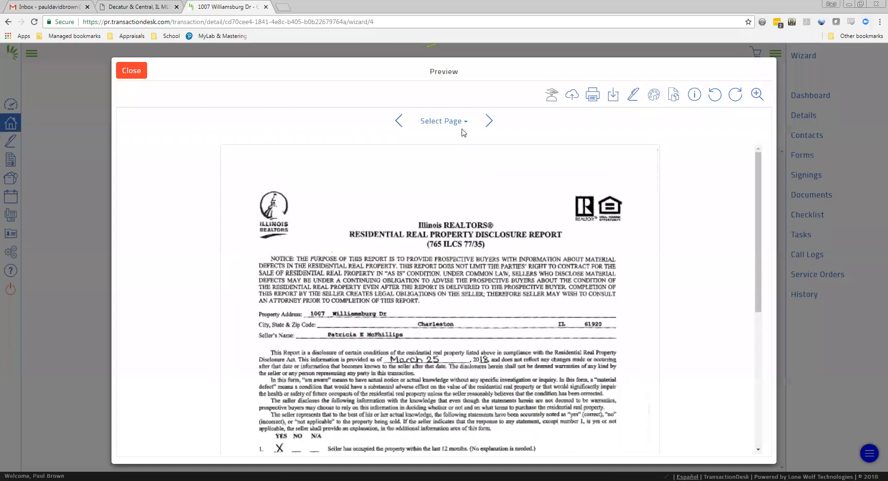
{"action": "left_click", "coordinate": [464, 123]}
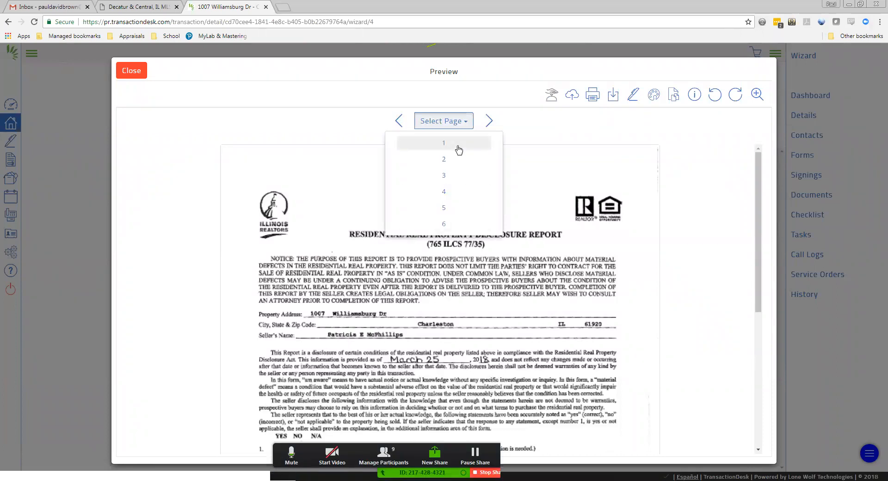
{"action": "left_click", "coordinate": [445, 212]}
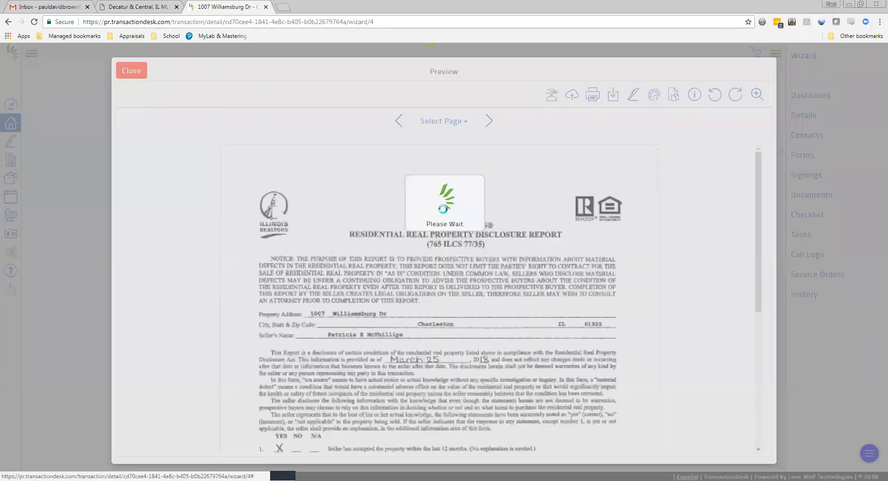
{"action": "scroll", "coordinate": [463, 273], "scroll_direction": "down", "scroll_amount": 2}
{"action": "scroll", "coordinate": [462, 271], "scroll_direction": "down", "scroll_amount": 3}
{"action": "scroll", "coordinate": [462, 259], "scroll_direction": "up", "scroll_amount": 2}
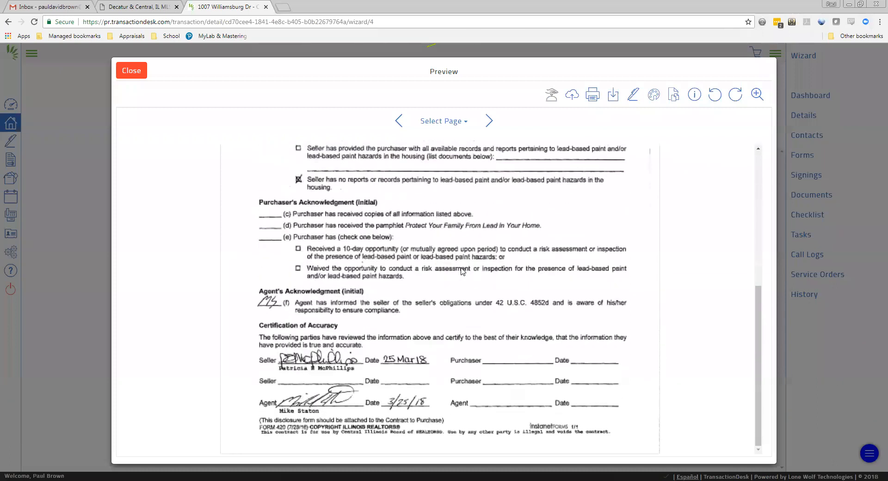
{"action": "left_click", "coordinate": [139, 75]}
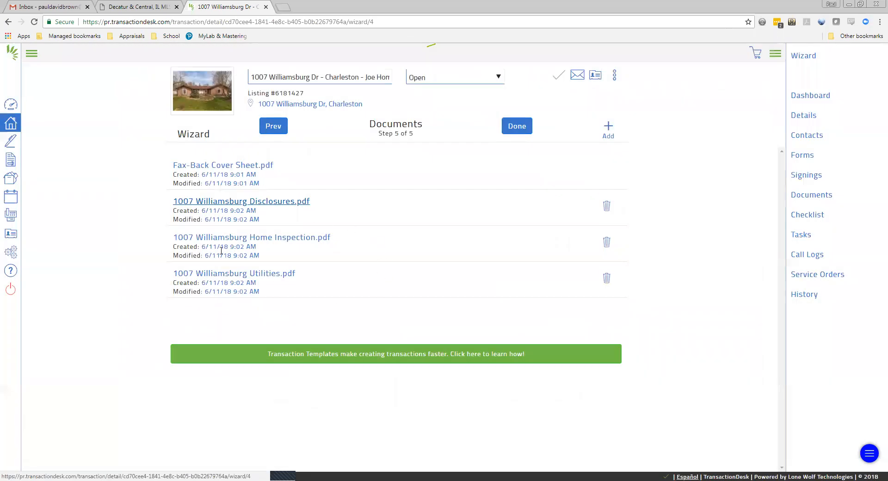
{"action": "left_click", "coordinate": [279, 238]}
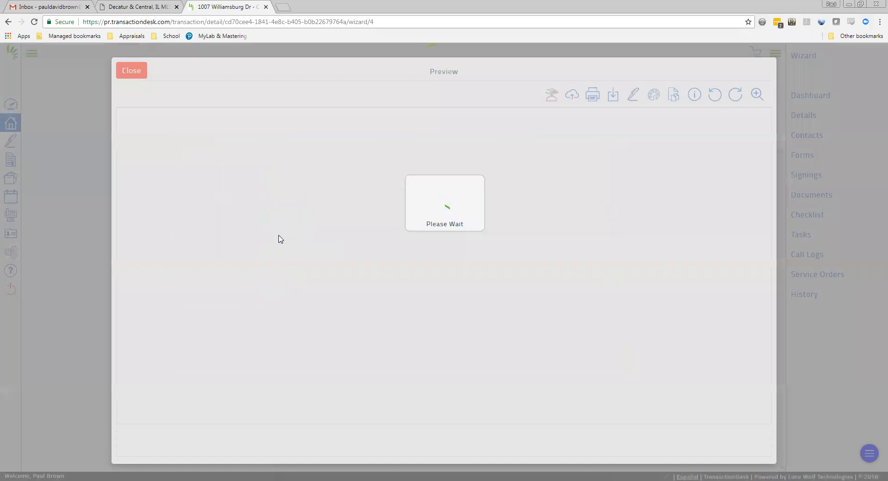
{"action": "scroll", "coordinate": [453, 248], "scroll_direction": "down", "scroll_amount": 4}
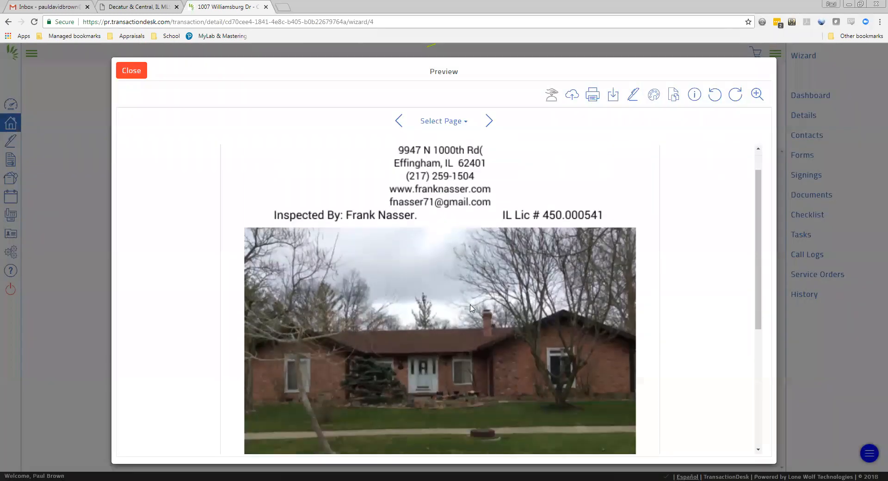
{"action": "scroll", "coordinate": [477, 320], "scroll_direction": "up", "scroll_amount": 3}
{"action": "scroll", "coordinate": [476, 317], "scroll_direction": "up", "scroll_amount": 2}
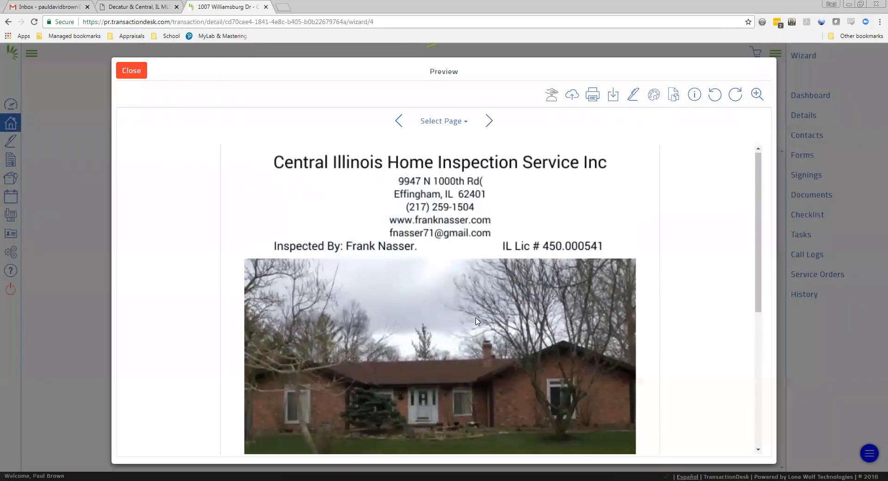
{"action": "left_click", "coordinate": [132, 71]}
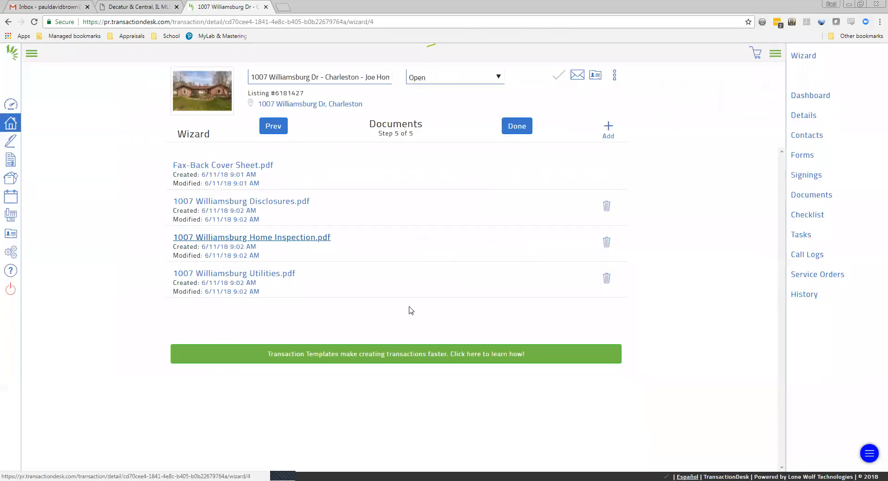
{"action": "left_click", "coordinate": [287, 273]}
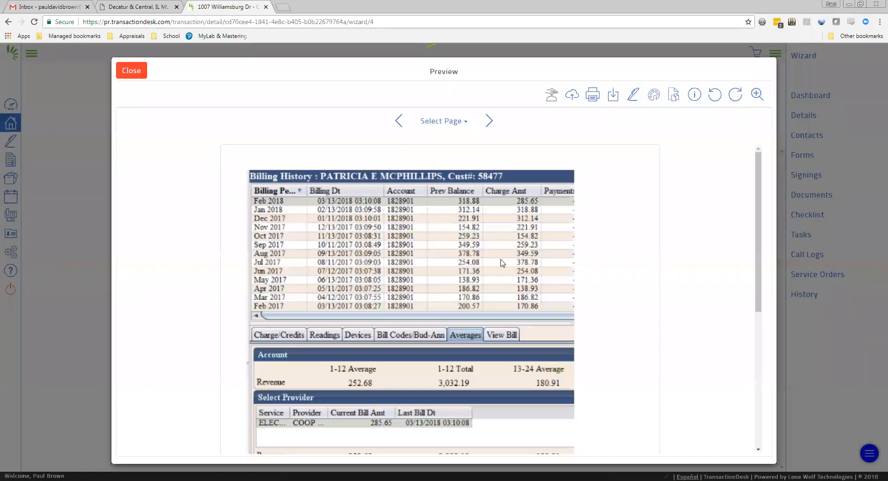
{"action": "scroll", "coordinate": [499, 269], "scroll_direction": "down", "scroll_amount": 1}
{"action": "scroll", "coordinate": [499, 270], "scroll_direction": "down", "scroll_amount": 5}
{"action": "scroll", "coordinate": [498, 269], "scroll_direction": "up", "scroll_amount": 6}
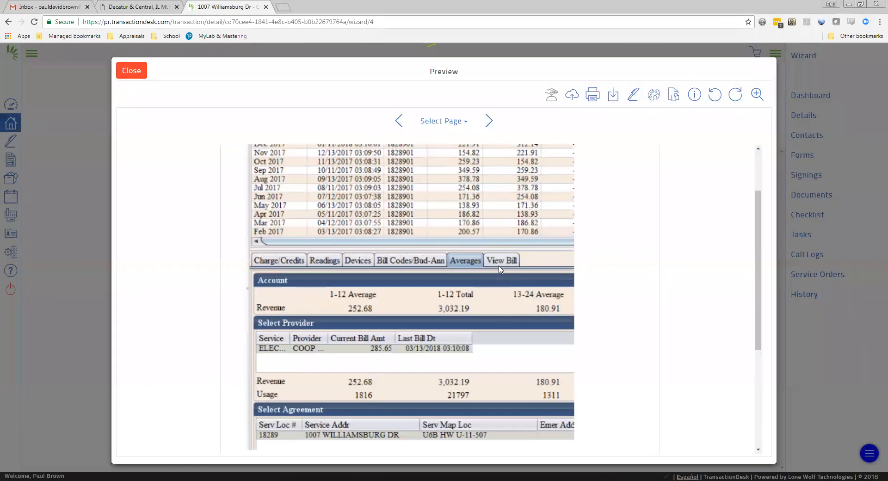
{"action": "scroll", "coordinate": [419, 218], "scroll_direction": "down", "scroll_amount": 2}
{"action": "left_click", "coordinate": [132, 70]}
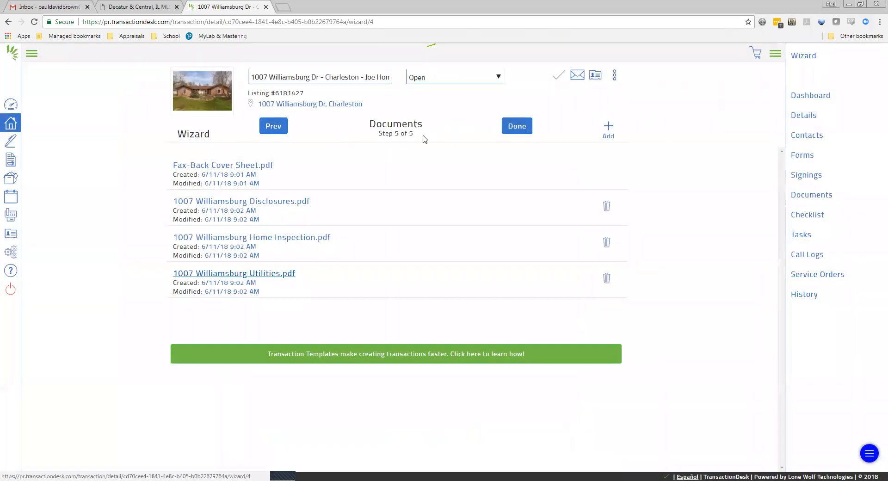
{"action": "left_click", "coordinate": [518, 127]}
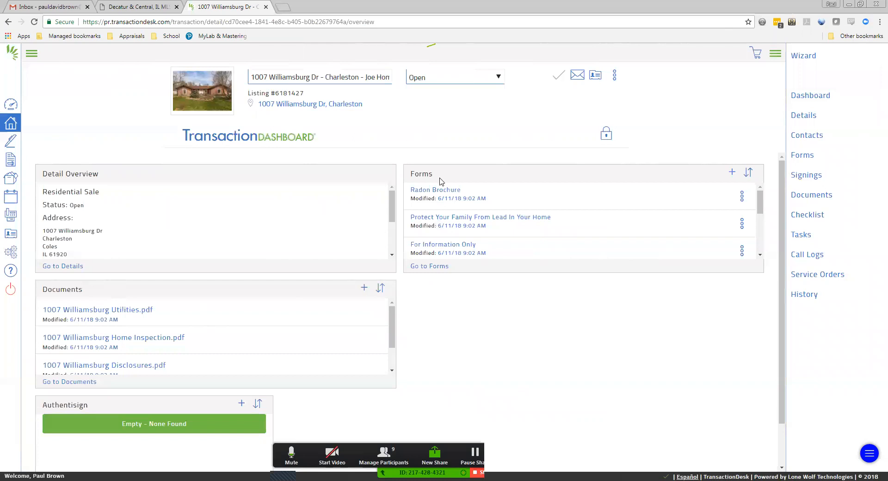
{"action": "left_click_drag", "start_coordinate": [760, 206], "coordinate": [761, 180]}
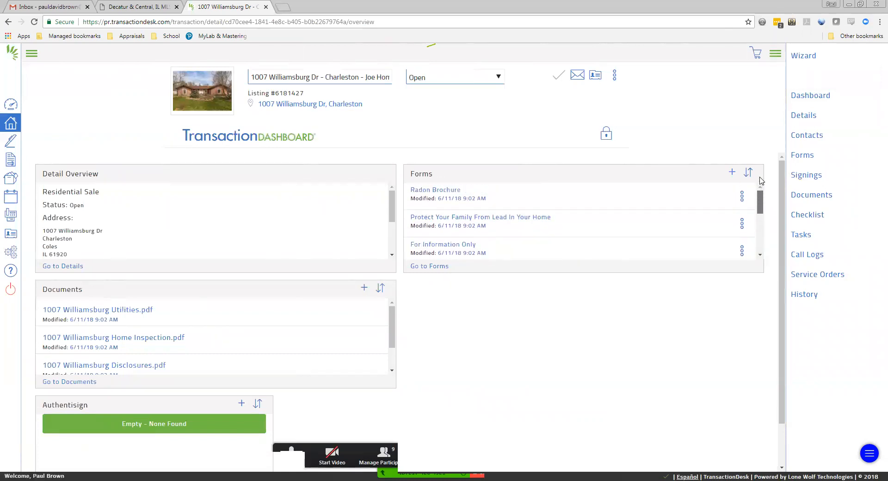
{"action": "left_click_drag", "start_coordinate": [391, 312], "coordinate": [402, 345]}
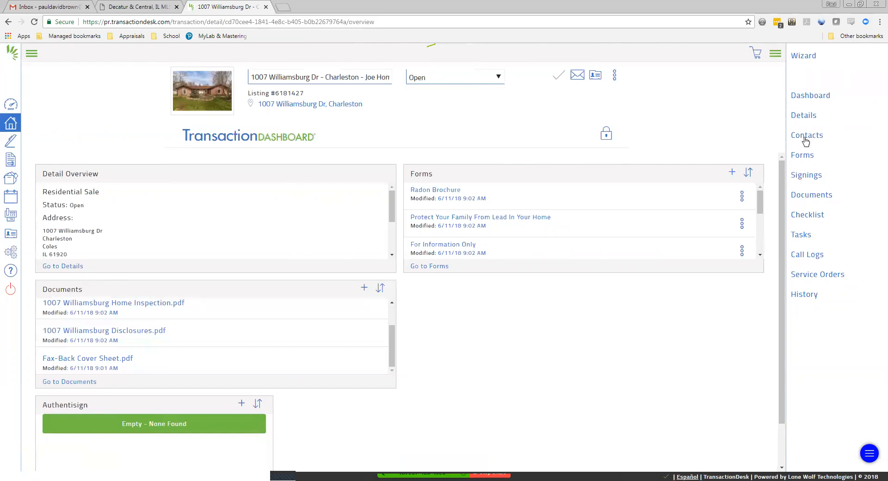
Open the Real Estate Purchase Contract (CIBR 100) from the transaction's Forms list.
{"action": "left_click", "coordinate": [803, 157]}
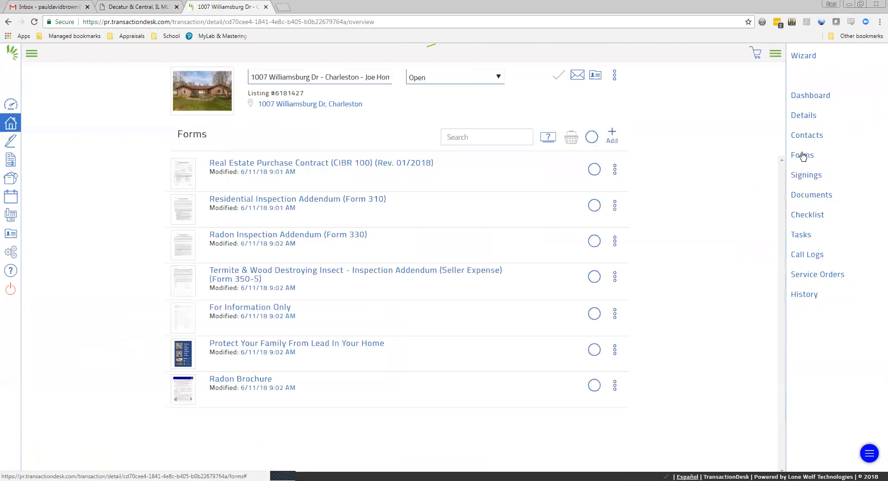
{"action": "left_click", "coordinate": [293, 165]}
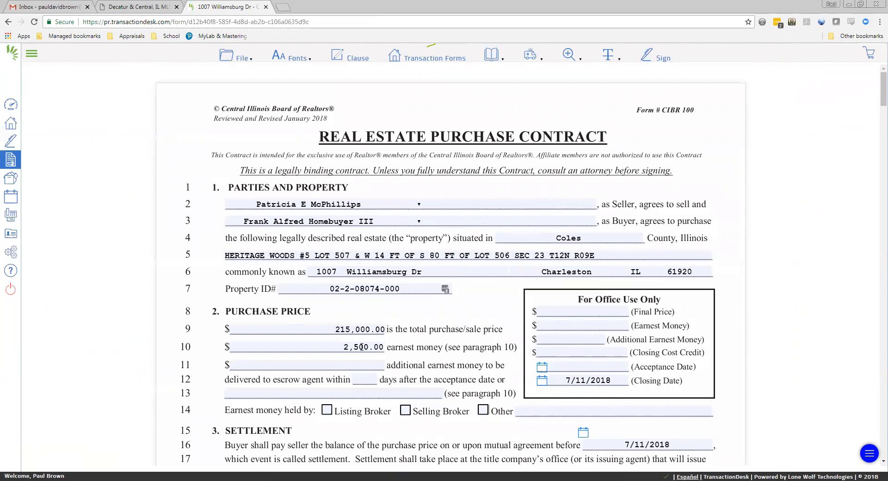
Enter 0 additional earnest money and 5 days for escrow delivery, with the listing broker holding funds.
{"action": "left_click", "coordinate": [360, 364]}
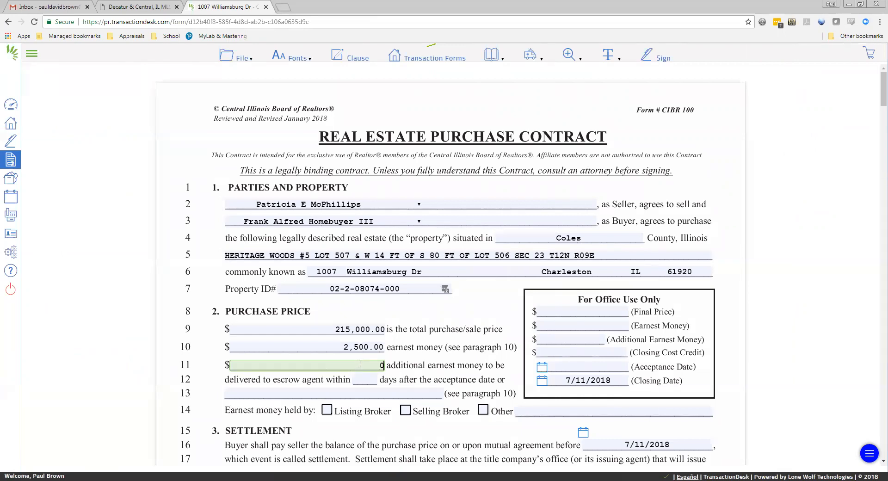
{"action": "type", "text": "0"}
{"action": "left_click", "coordinate": [373, 381]}
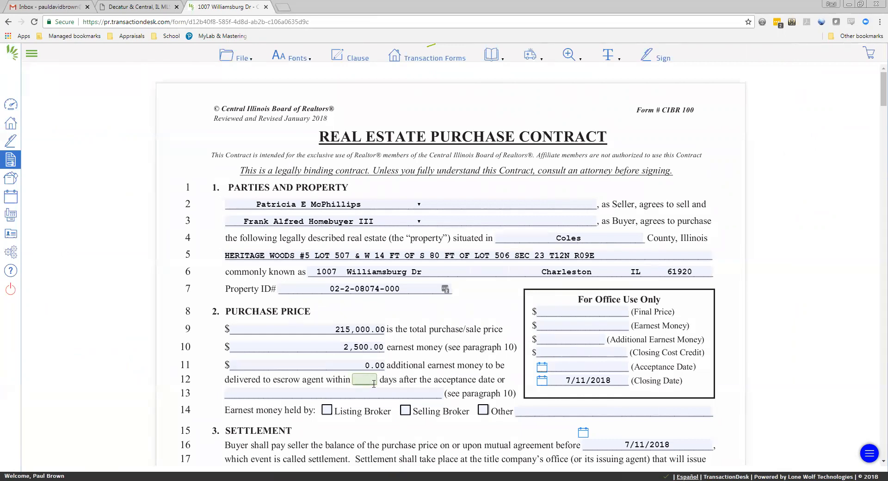
{"action": "left_click", "coordinate": [326, 410]}
{"action": "left_click", "coordinate": [327, 410]}
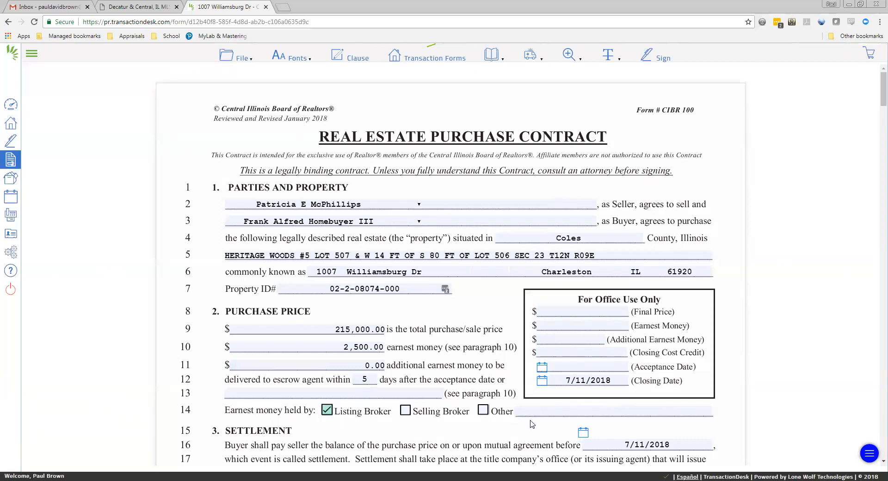
Include Washer, Dryer, exclude Hot Tub, set 0 days' occupancy at $500 daily, and decline home warranty.
{"action": "scroll", "coordinate": [532, 424], "scroll_direction": "down", "scroll_amount": 5}
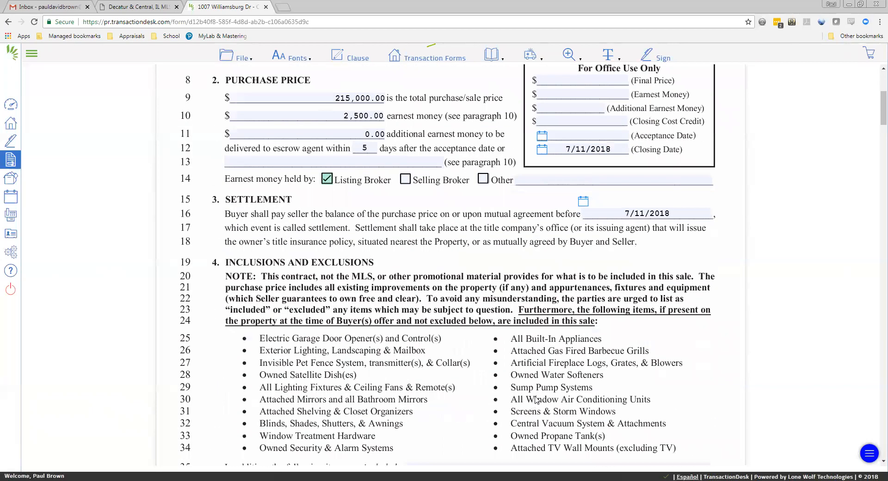
{"action": "scroll", "coordinate": [535, 401], "scroll_direction": "down", "scroll_amount": 4}
{"action": "left_click", "coordinate": [437, 282]}
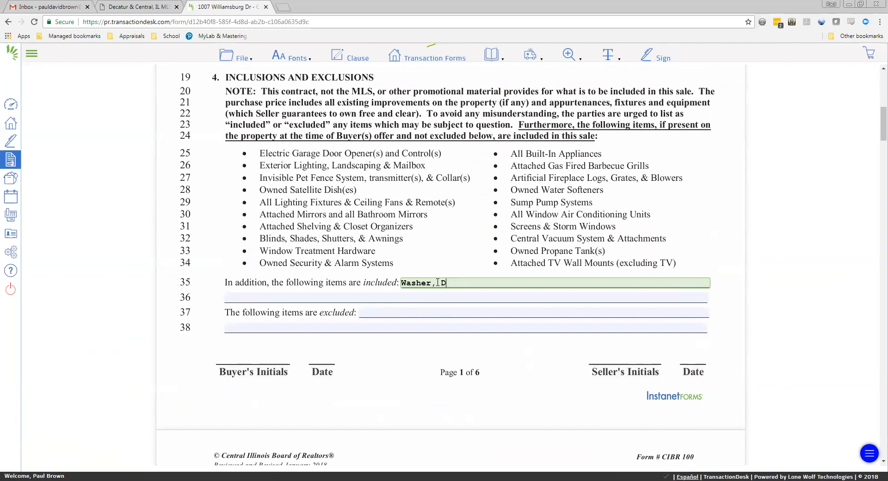
{"action": "left_click", "coordinate": [417, 313]}
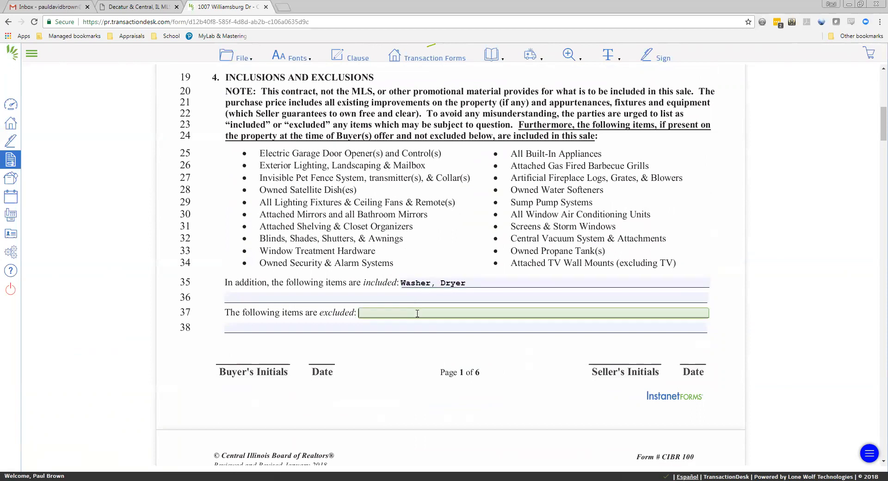
{"action": "type", "text": "Hot Tub"}
{"action": "scroll", "coordinate": [424, 323], "scroll_direction": "down", "scroll_amount": 4}
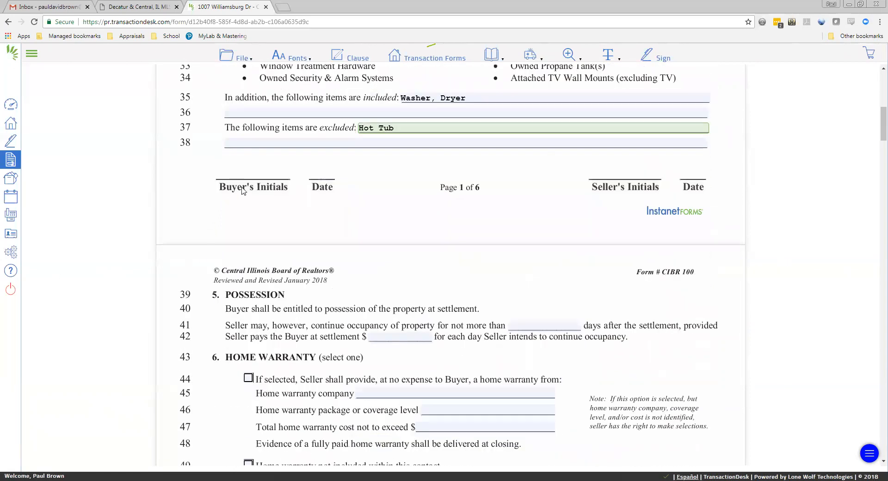
{"action": "scroll", "coordinate": [608, 343], "scroll_direction": "down", "scroll_amount": 3}
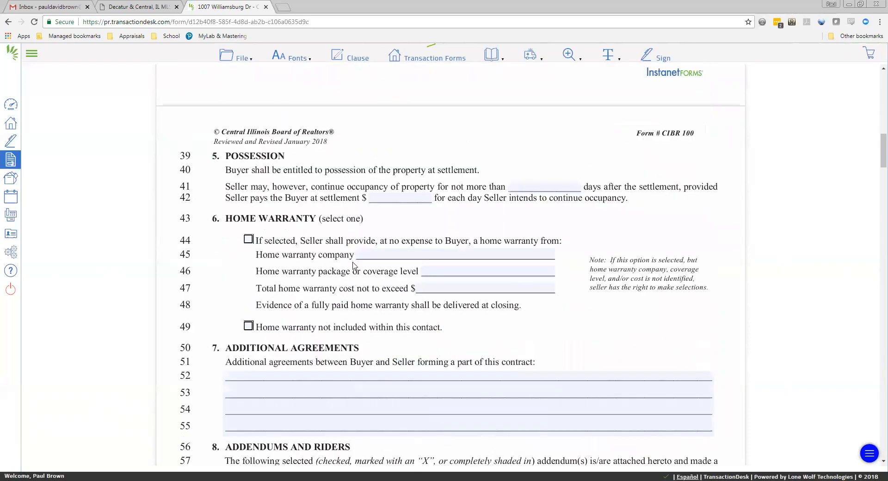
{"action": "left_click", "coordinate": [560, 185]}
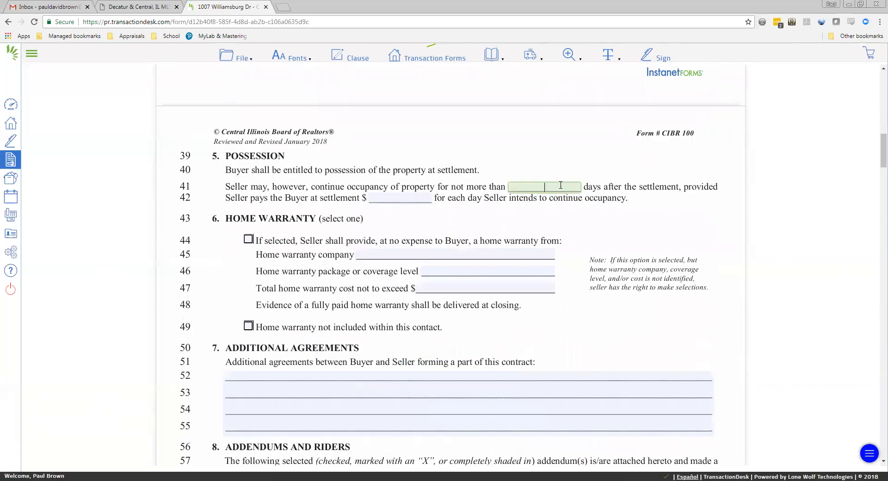
{"action": "left_click", "coordinate": [391, 199]}
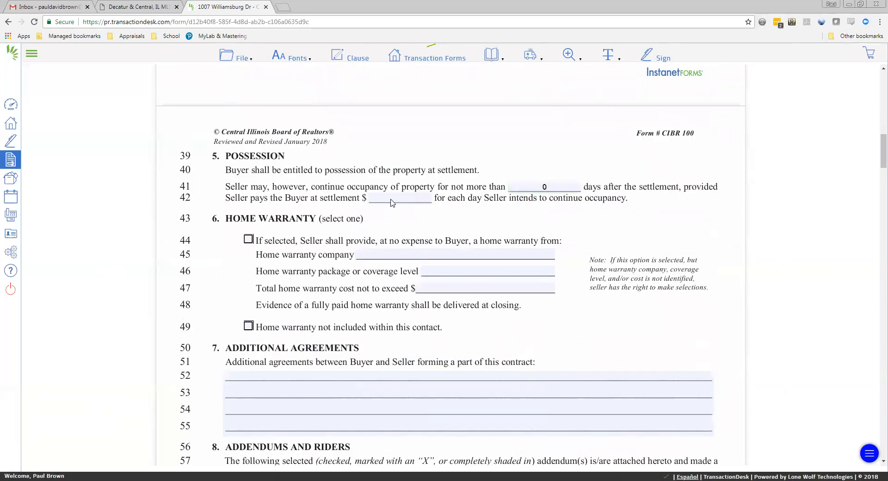
{"action": "type", "text": "500"}
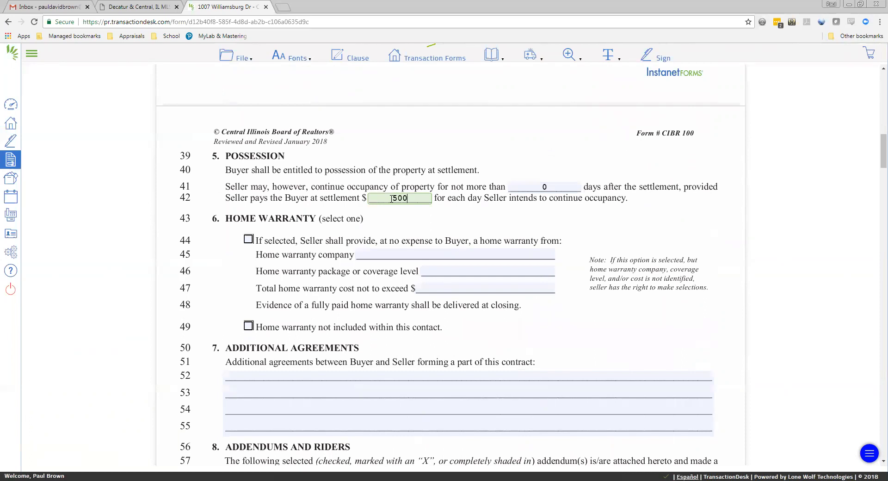
{"action": "left_click", "coordinate": [249, 326]}
Tick the Residential Inspection, Radon Inspection and Termite addenda plus Radon Hazards and RRPDR disclosures.
{"action": "scroll", "coordinate": [324, 370], "scroll_direction": "down", "scroll_amount": 5}
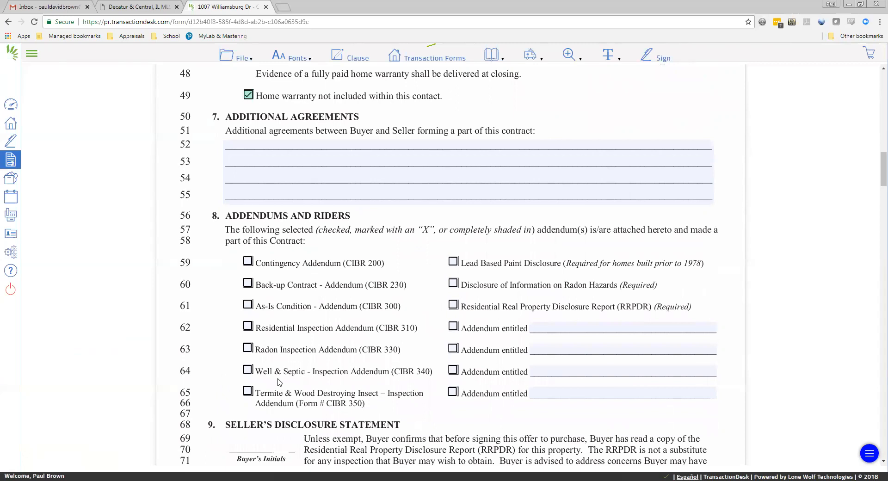
{"action": "scroll", "coordinate": [277, 384], "scroll_direction": "down", "scroll_amount": 1}
{"action": "left_click", "coordinate": [247, 281]}
{"action": "left_click", "coordinate": [247, 302]}
{"action": "left_click", "coordinate": [248, 346]}
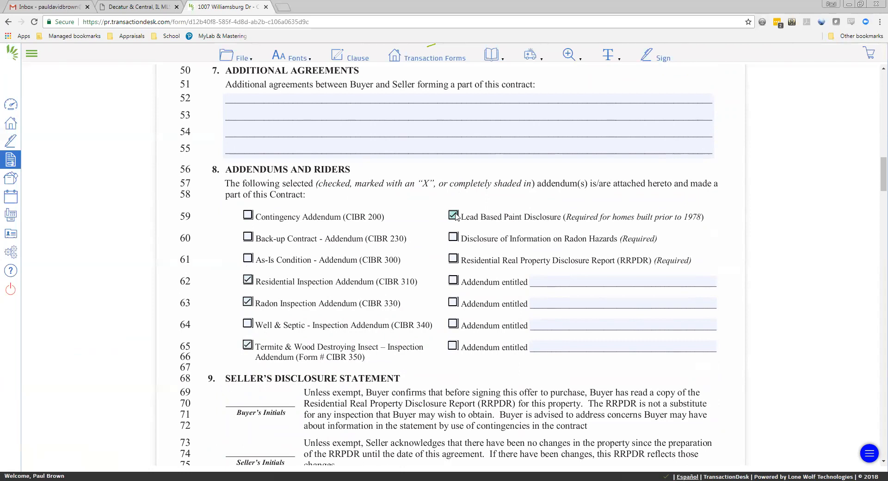
{"action": "left_click", "coordinate": [454, 237]}
{"action": "left_click", "coordinate": [454, 259]}
Select Cash Sale/Proof of Funds as the payment method in section 11.
{"action": "scroll", "coordinate": [290, 157], "scroll_direction": "down", "scroll_amount": 5}
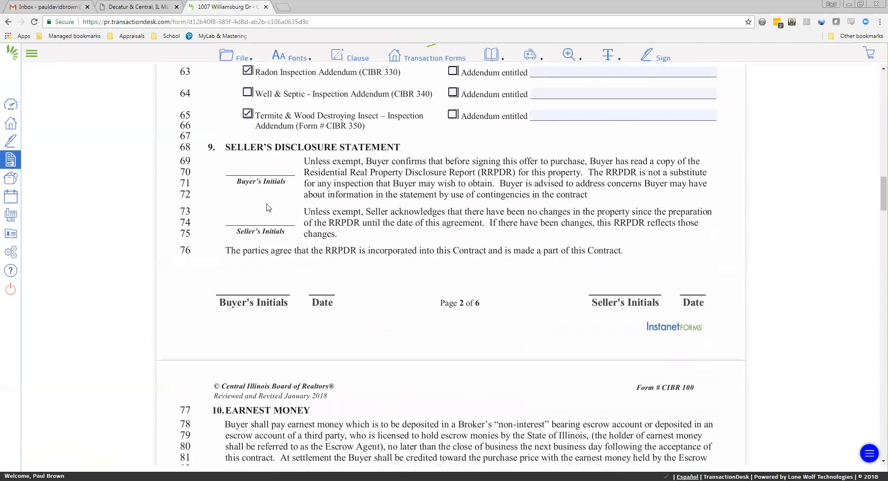
{"action": "scroll", "coordinate": [507, 216], "scroll_direction": "down", "scroll_amount": 10}
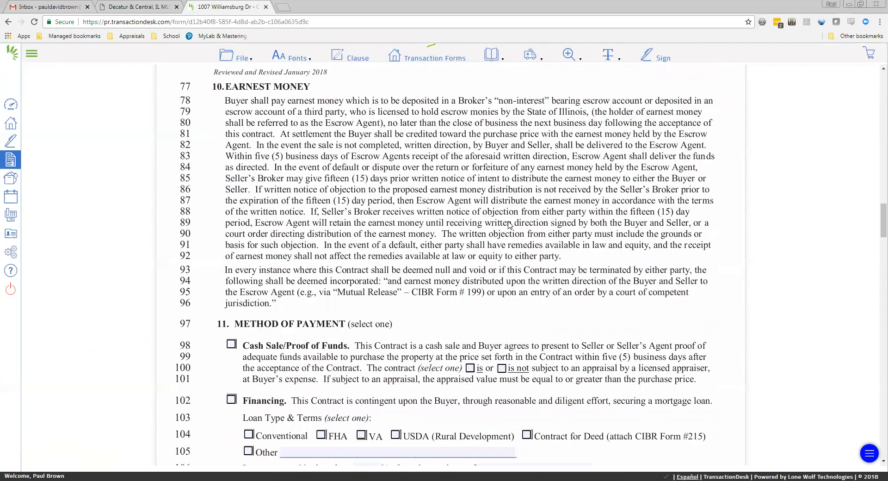
{"action": "left_click", "coordinate": [232, 208]}
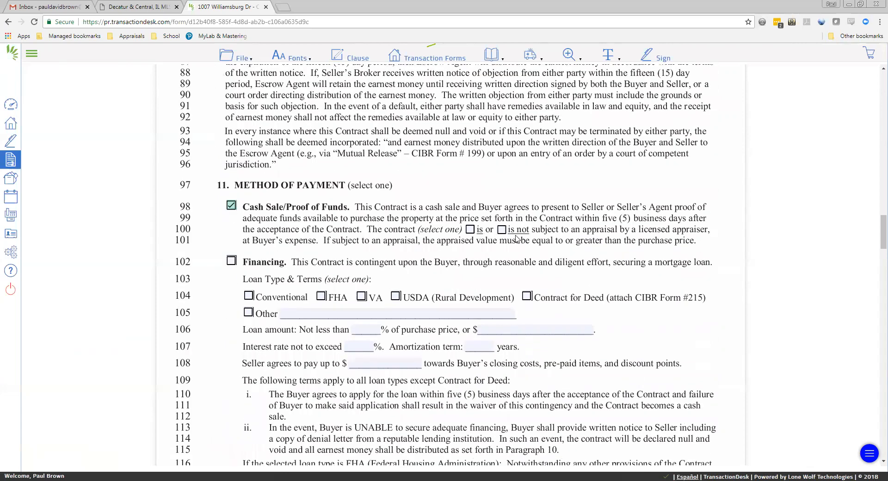
{"action": "scroll", "coordinate": [517, 238], "scroll_direction": "down", "scroll_amount": 7}
{"action": "scroll", "coordinate": [517, 238], "scroll_direction": "down", "scroll_amount": 18}
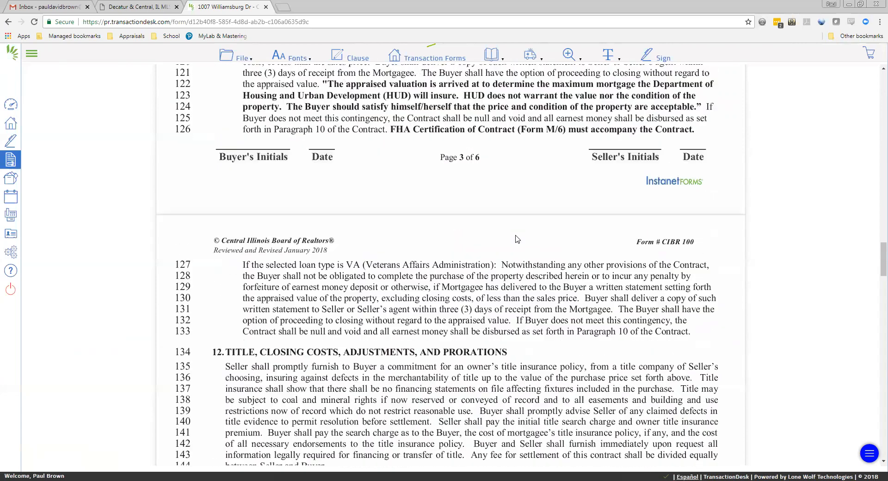
{"action": "scroll", "coordinate": [517, 239], "scroll_direction": "down", "scroll_amount": 20}
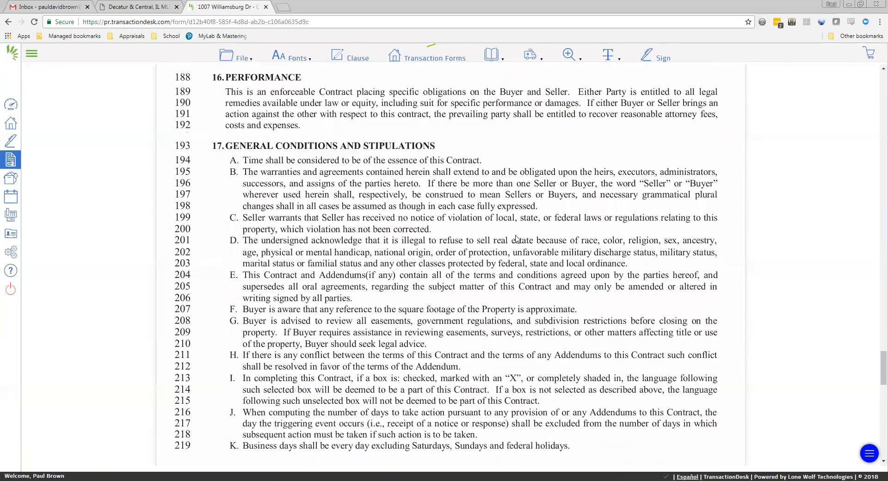
{"action": "scroll", "coordinate": [512, 239], "scroll_direction": "down", "scroll_amount": 2}
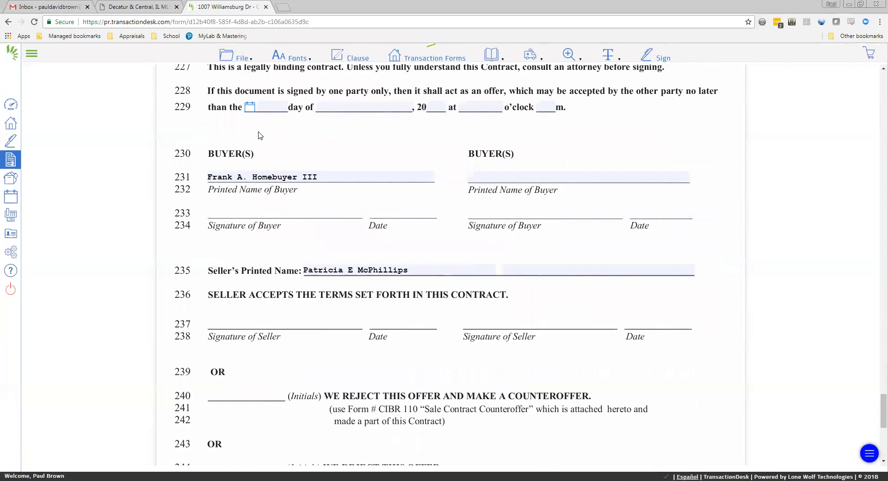
Set the line-229 offer deadline to June 13, 2018 at 10 o'clock.
{"action": "left_click", "coordinate": [251, 108]}
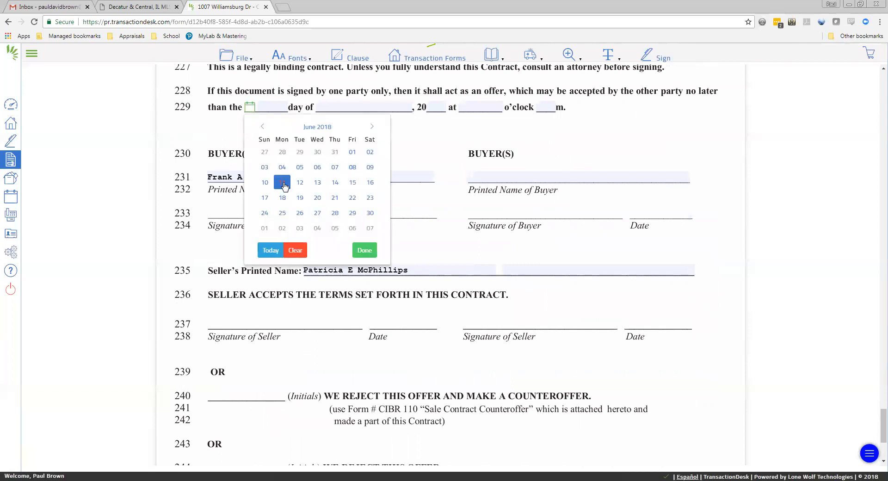
{"action": "left_click", "coordinate": [318, 184]}
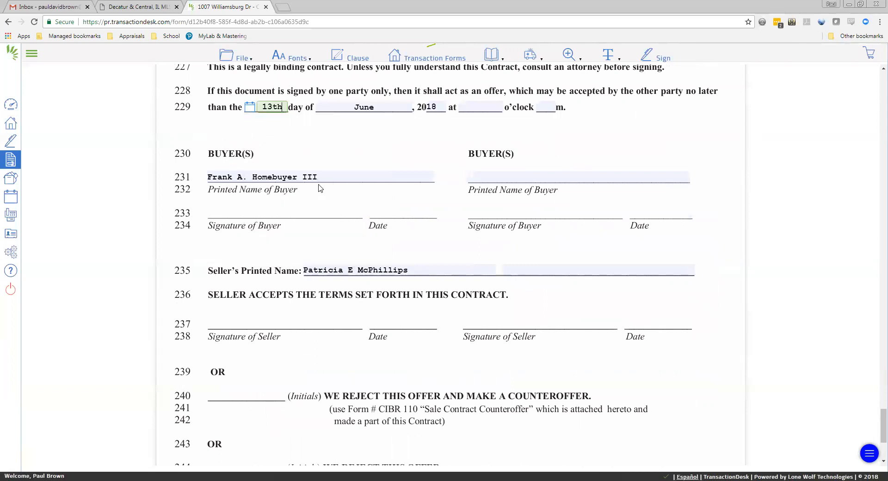
{"action": "left_click", "coordinate": [477, 109]}
{"action": "type", "text": "10"}
{"action": "left_click", "coordinate": [540, 106]}
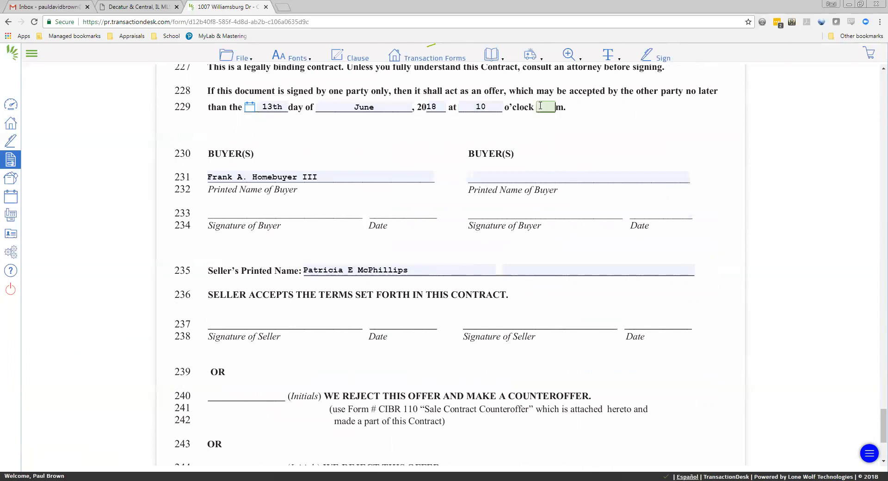
{"action": "scroll", "coordinate": [545, 166], "scroll_direction": "down", "scroll_amount": 4}
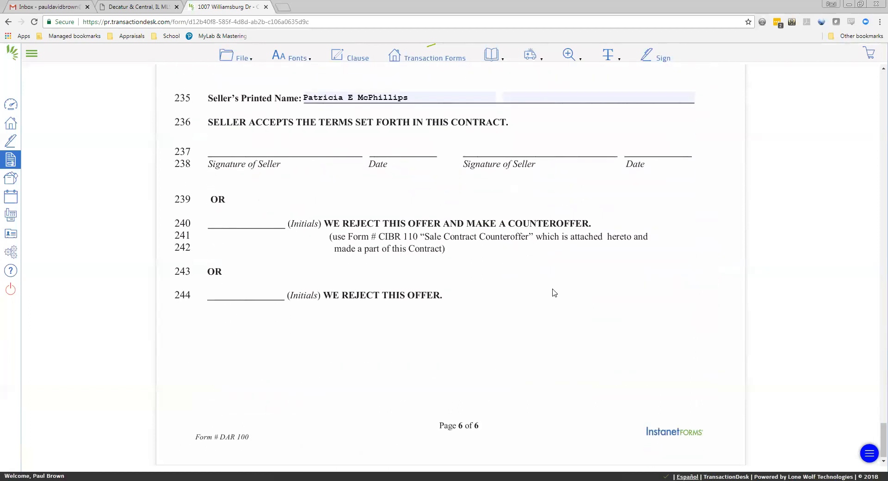
{"action": "scroll", "coordinate": [554, 293], "scroll_direction": "up", "scroll_amount": 15}
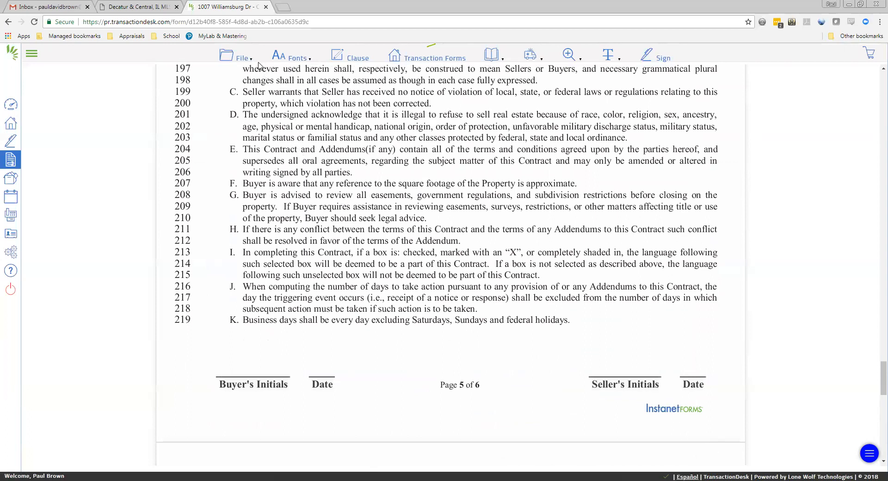
Save the purchase contract form via File > Save.
{"action": "left_click", "coordinate": [241, 57]}
{"action": "mouse_move", "coordinate": [244, 130]}
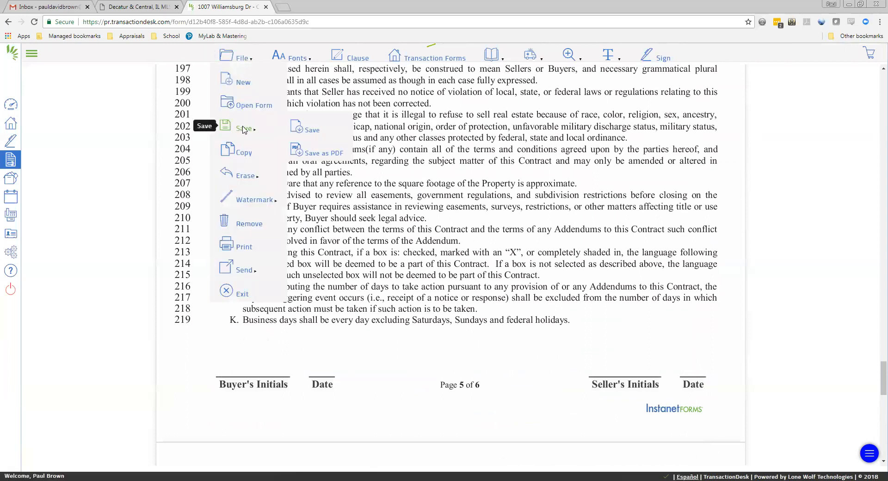
{"action": "left_click", "coordinate": [314, 134]}
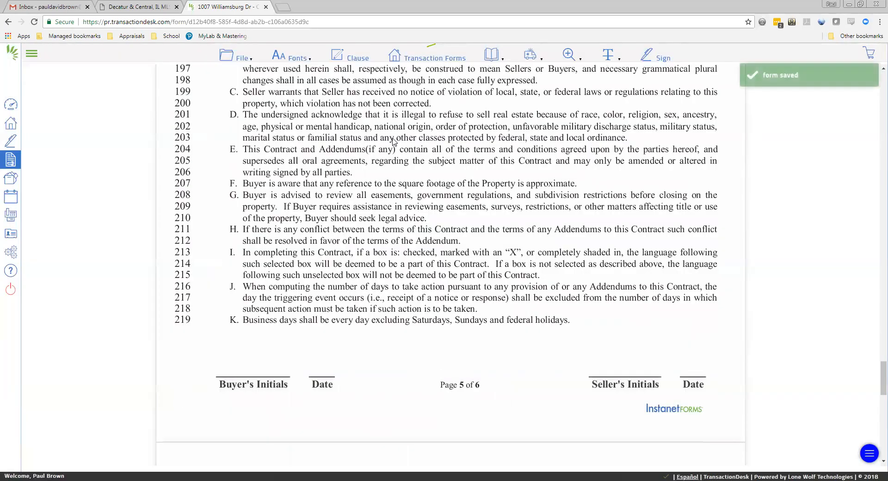
{"action": "scroll", "coordinate": [406, 142], "scroll_direction": "up", "scroll_amount": 3}
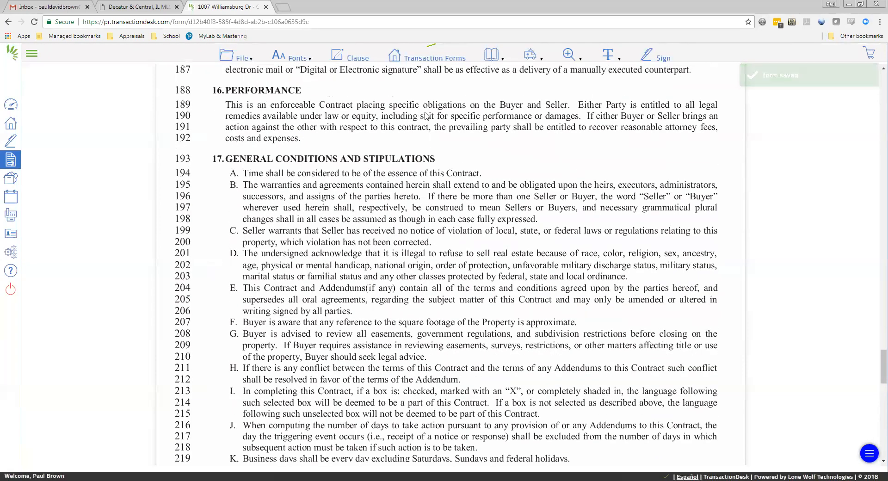
Open the Residential Inspection Addendum and set its inspection period to 10 business days.
{"action": "left_click", "coordinate": [396, 60]}
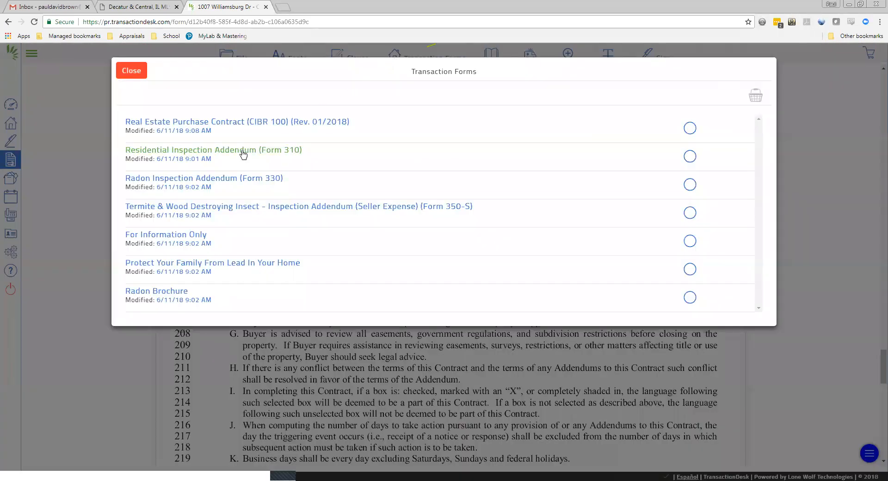
{"action": "left_click", "coordinate": [243, 150]}
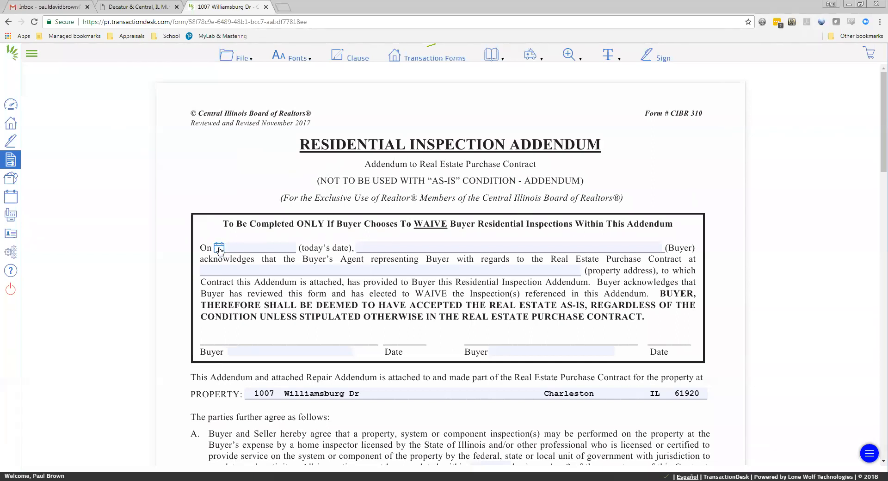
{"action": "scroll", "coordinate": [568, 251], "scroll_direction": "down", "scroll_amount": 6}
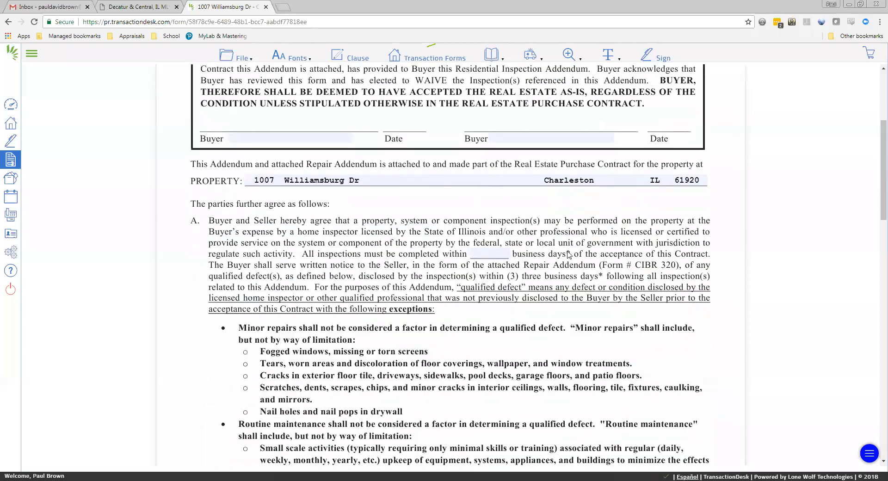
{"action": "left_click", "coordinate": [484, 190]}
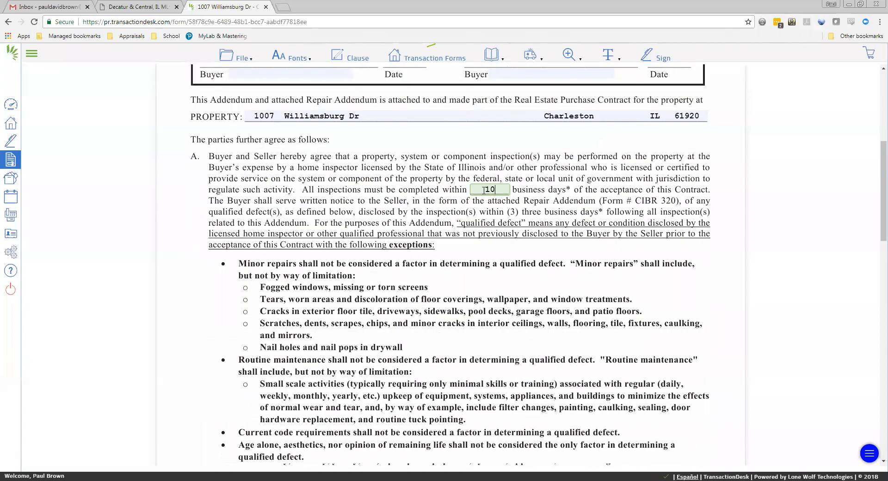
{"action": "scroll", "coordinate": [498, 211], "scroll_direction": "down", "scroll_amount": 7}
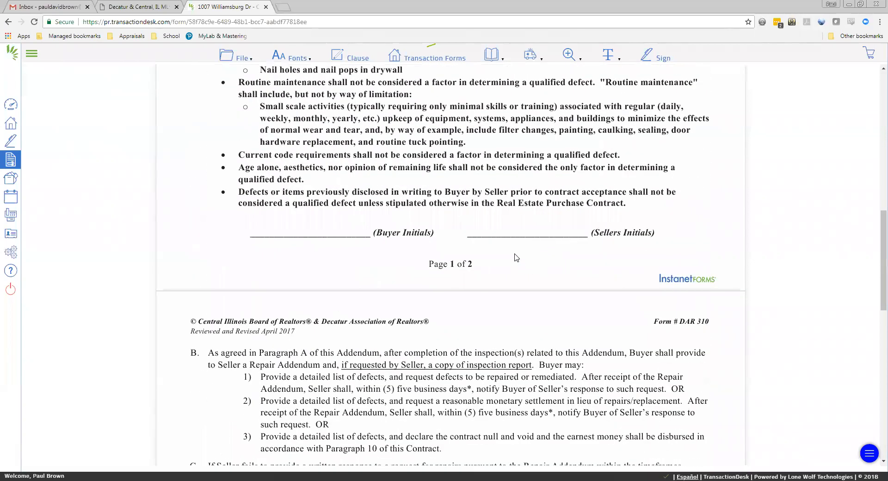
{"action": "scroll", "coordinate": [517, 257], "scroll_direction": "down", "scroll_amount": 13}
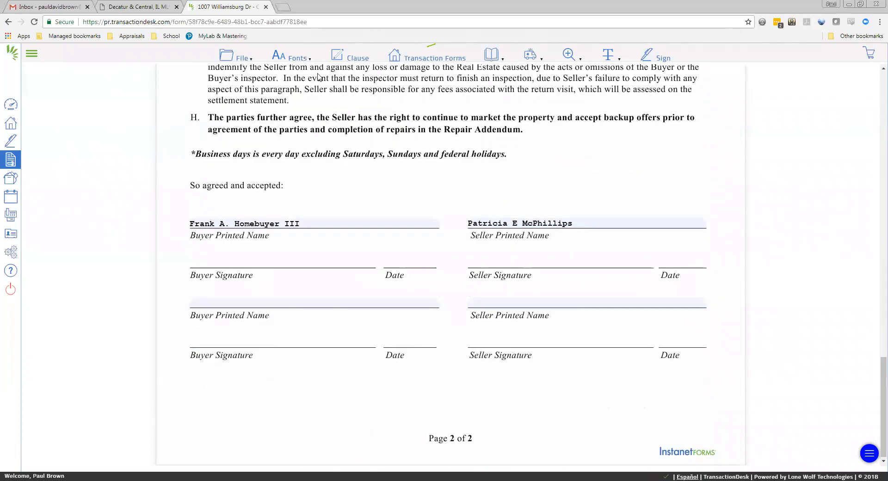
Save the addendum and bring up the Transaction Forms list.
{"action": "left_click", "coordinate": [253, 62]}
{"action": "mouse_move", "coordinate": [240, 126]}
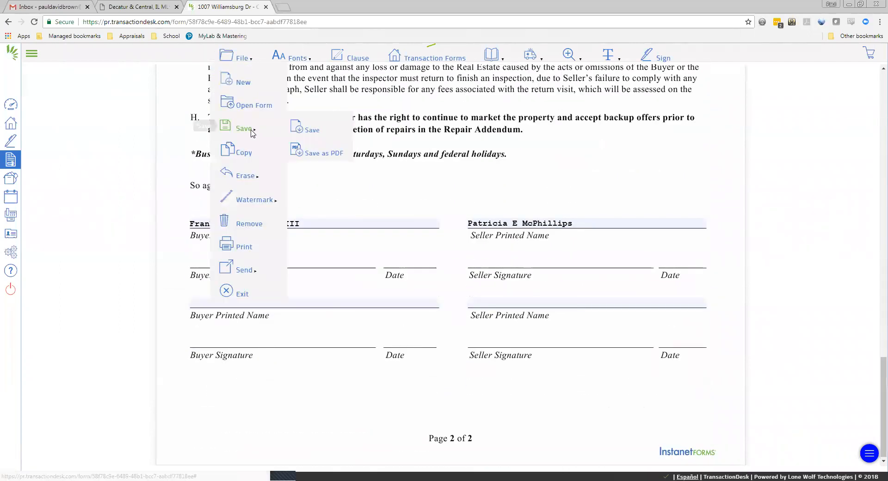
{"action": "left_click", "coordinate": [313, 134]}
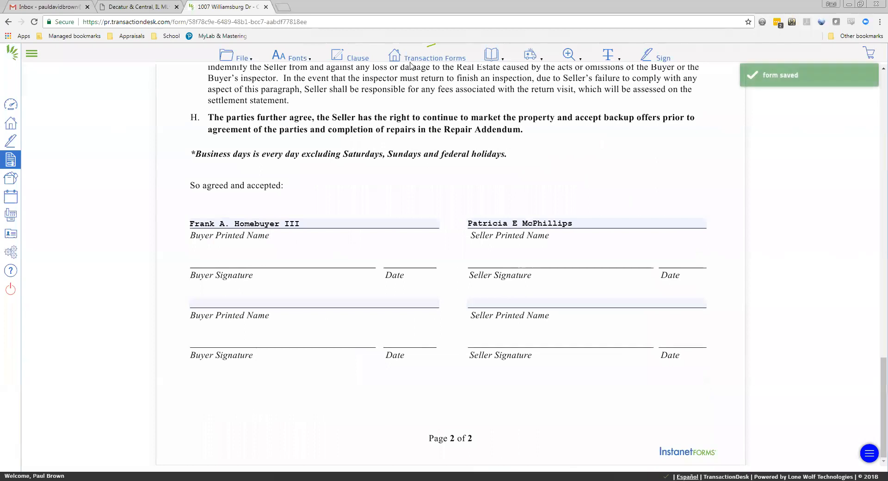
{"action": "left_click", "coordinate": [418, 59]}
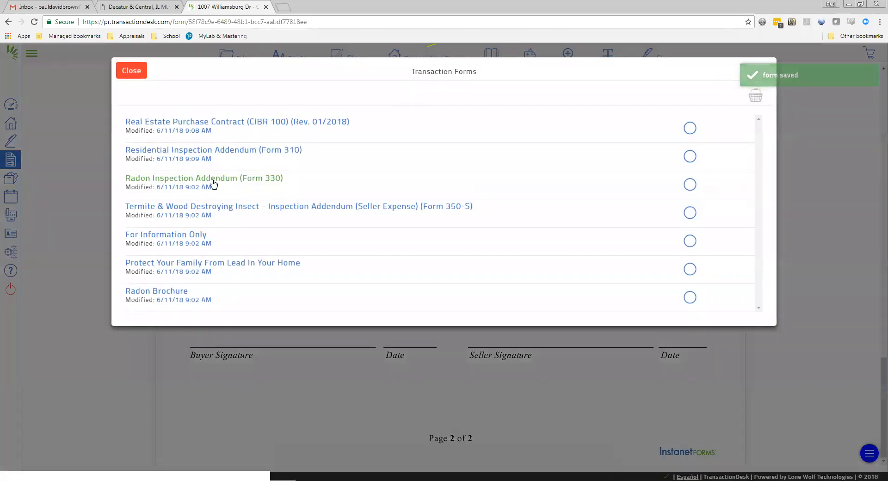
Open the Radon Inspection Addendum and enter 10 business days in item 1.
{"action": "left_click", "coordinate": [214, 184]}
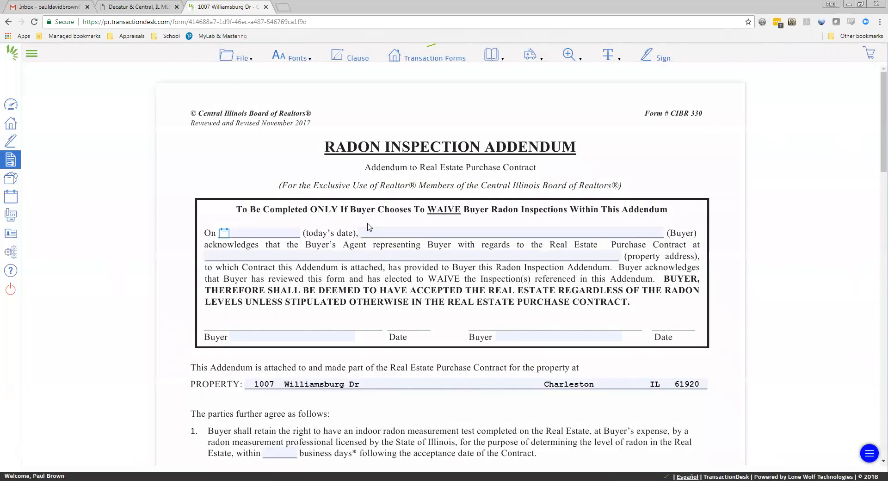
{"action": "scroll", "coordinate": [490, 357], "scroll_direction": "down", "scroll_amount": 3}
{"action": "scroll", "coordinate": [490, 358], "scroll_direction": "down", "scroll_amount": 2}
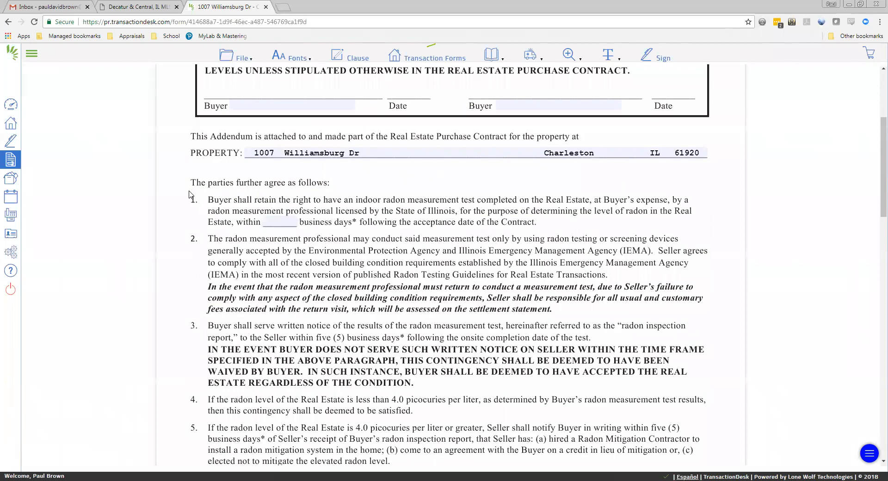
{"action": "left_click", "coordinate": [274, 222]}
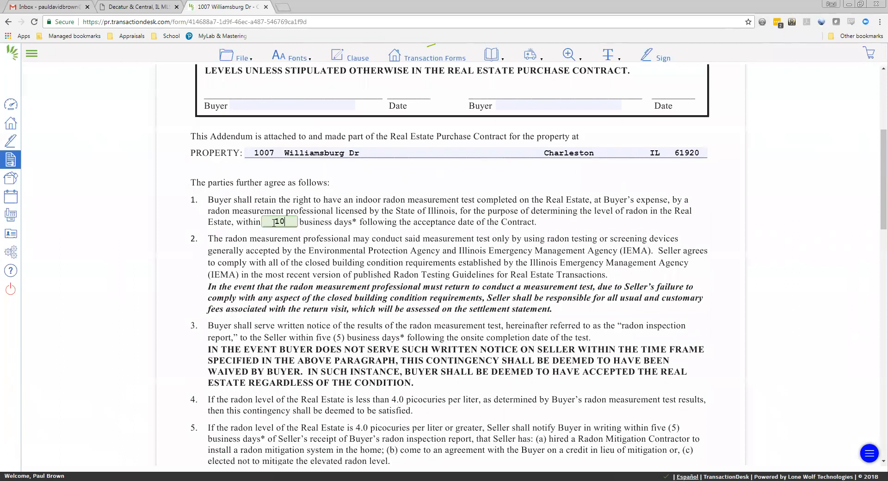
Save the radon addendum and return to the Transaction Forms list.
{"action": "left_click", "coordinate": [244, 59]}
{"action": "mouse_move", "coordinate": [245, 138]}
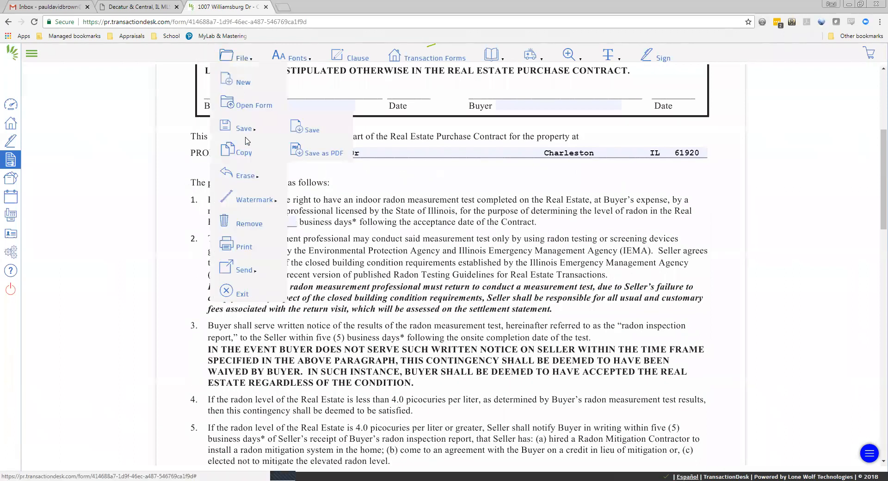
{"action": "left_click", "coordinate": [302, 129]}
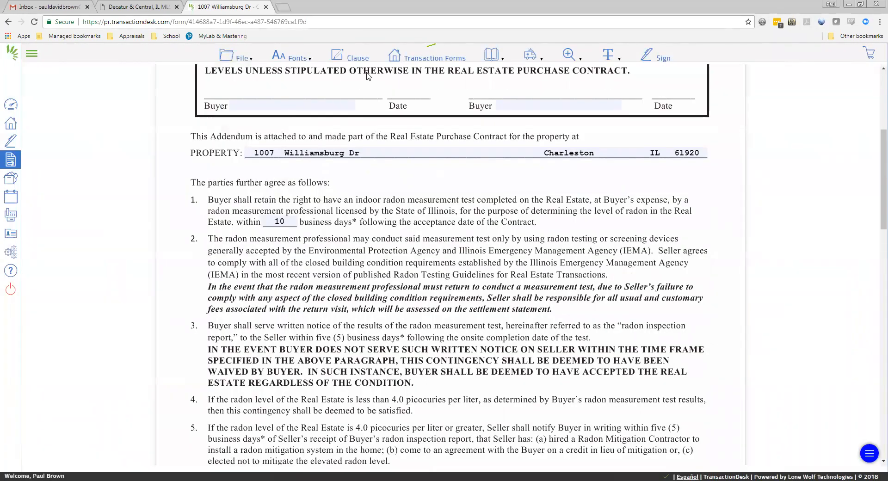
{"action": "left_click", "coordinate": [435, 56]}
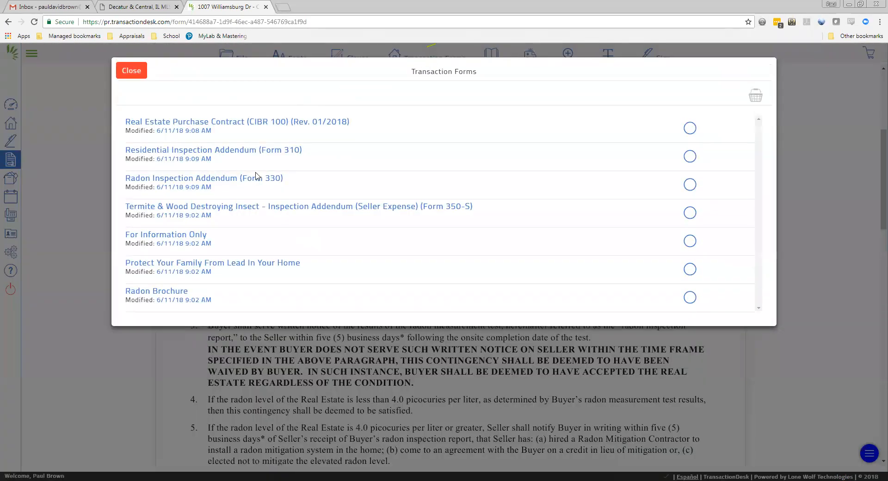
Set the Termite addendum's Within period to 30 business days and save it.
{"action": "left_click", "coordinate": [249, 209]}
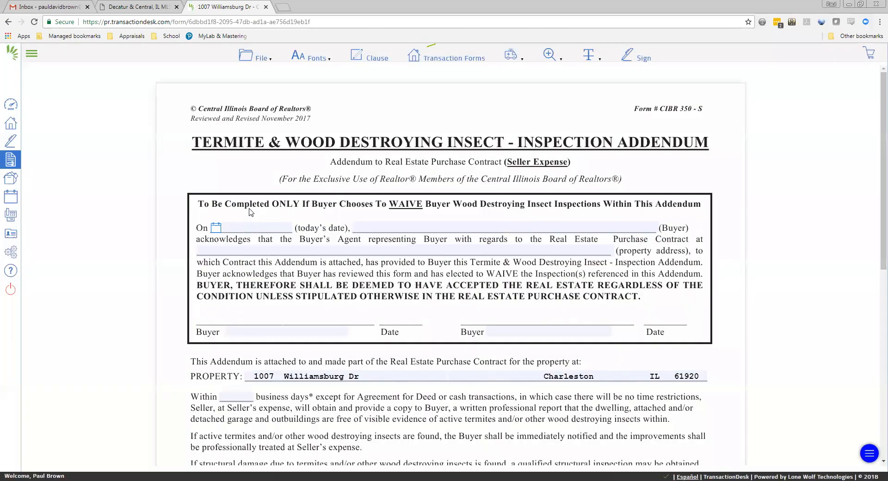
{"action": "left_click", "coordinate": [241, 397]}
{"action": "scroll", "coordinate": [350, 273], "scroll_direction": "down", "scroll_amount": 7}
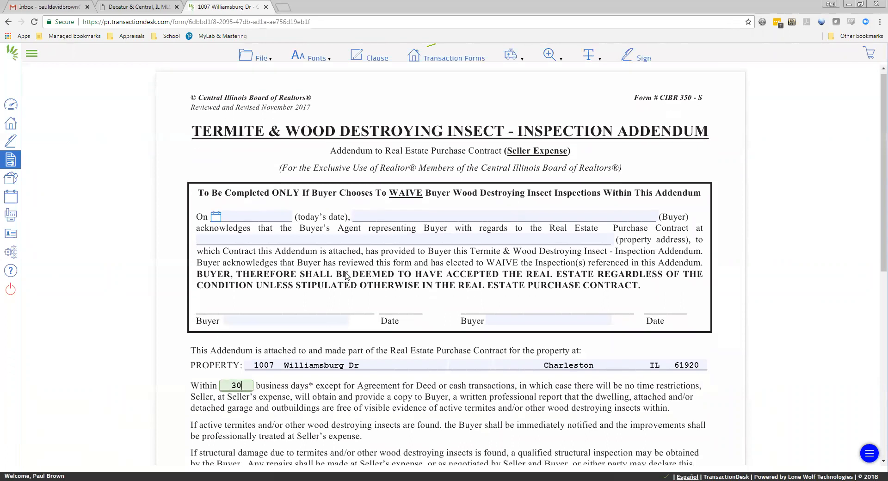
{"action": "left_click", "coordinate": [264, 57]}
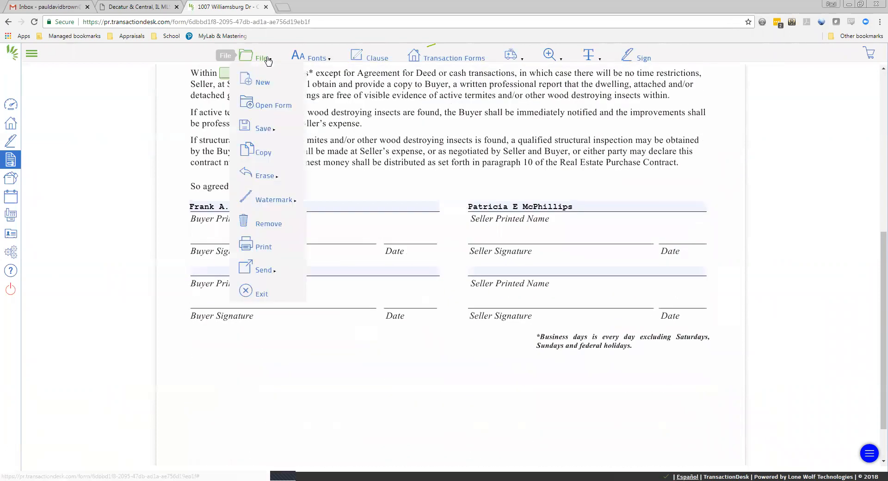
{"action": "mouse_move", "coordinate": [275, 131]}
{"action": "left_click", "coordinate": [324, 130]}
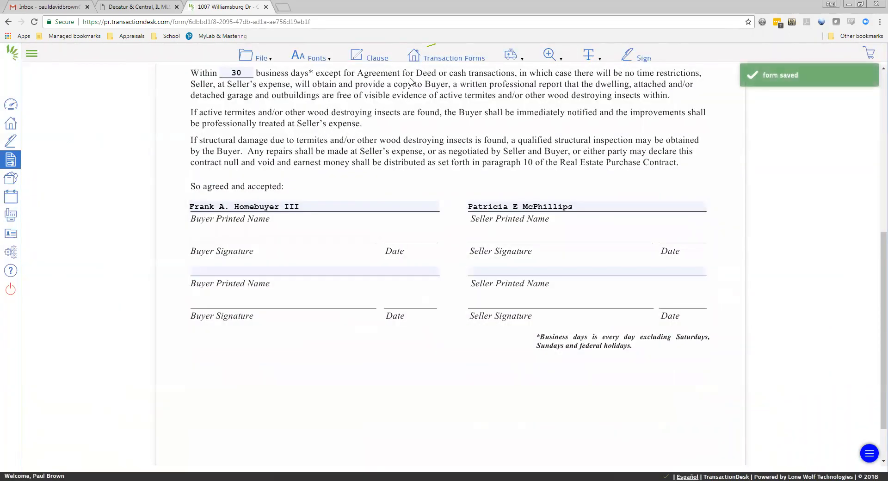
Dismiss the forms list and exit the form editor via File > Exit.
{"action": "left_click", "coordinate": [432, 56]}
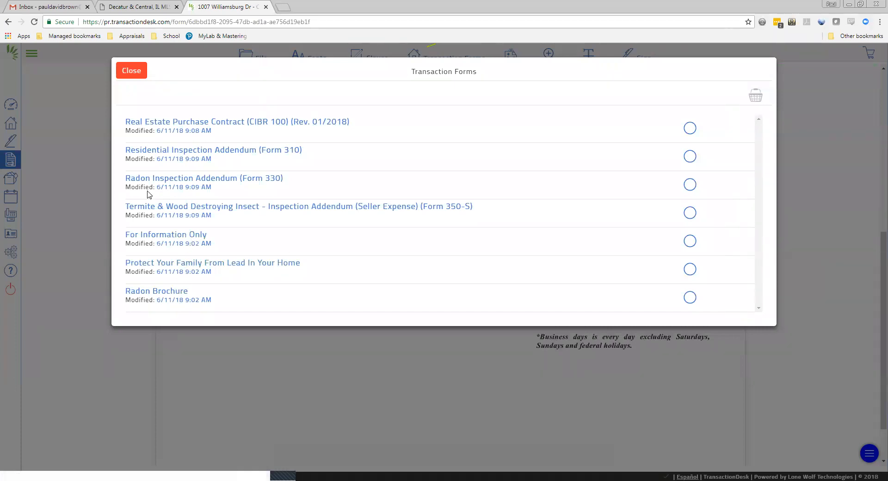
{"action": "left_click", "coordinate": [131, 73]}
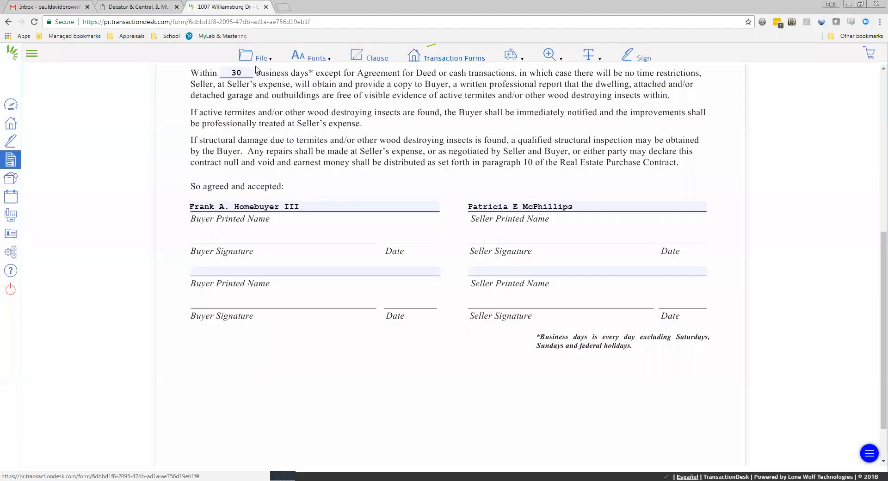
{"action": "left_click", "coordinate": [261, 58]}
{"action": "mouse_move", "coordinate": [260, 57]}
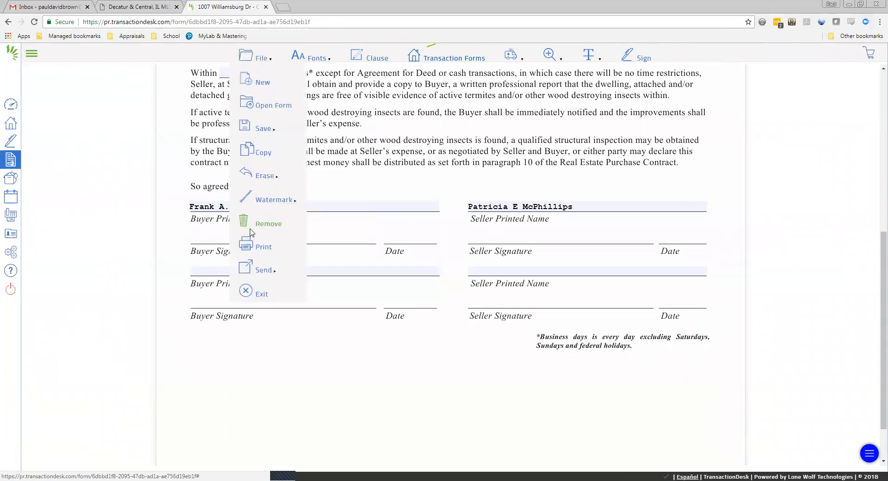
{"action": "left_click", "coordinate": [253, 295]}
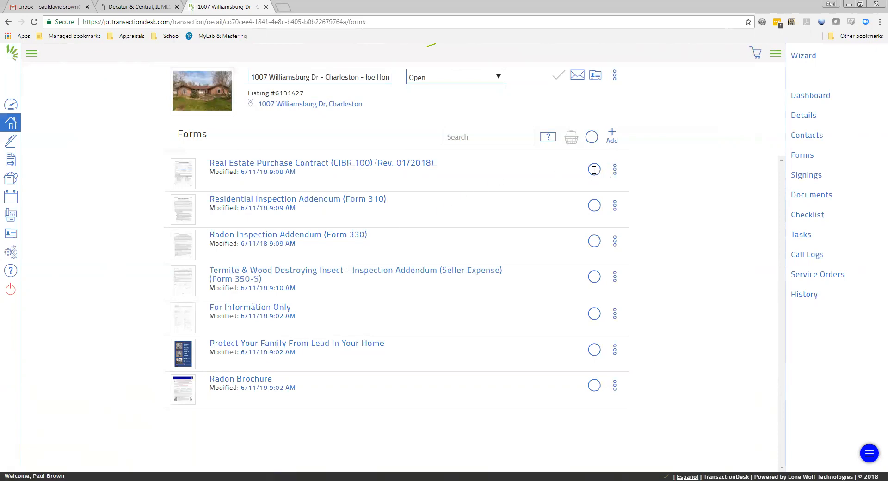
Select only the purchase contract plus Residential, Radon and Termite addenda, then view them in the basket.
{"action": "left_click", "coordinate": [591, 139]}
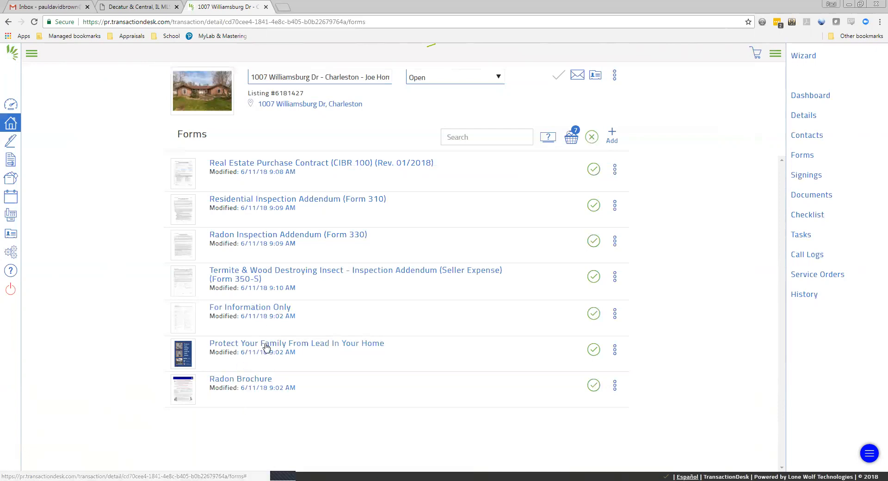
{"action": "left_click", "coordinate": [592, 139]}
{"action": "left_click", "coordinate": [594, 170]}
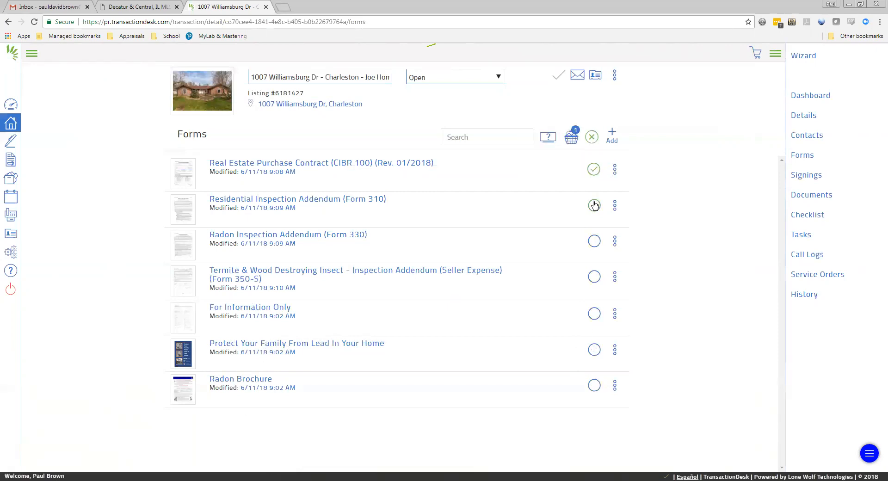
{"action": "left_click", "coordinate": [593, 206]}
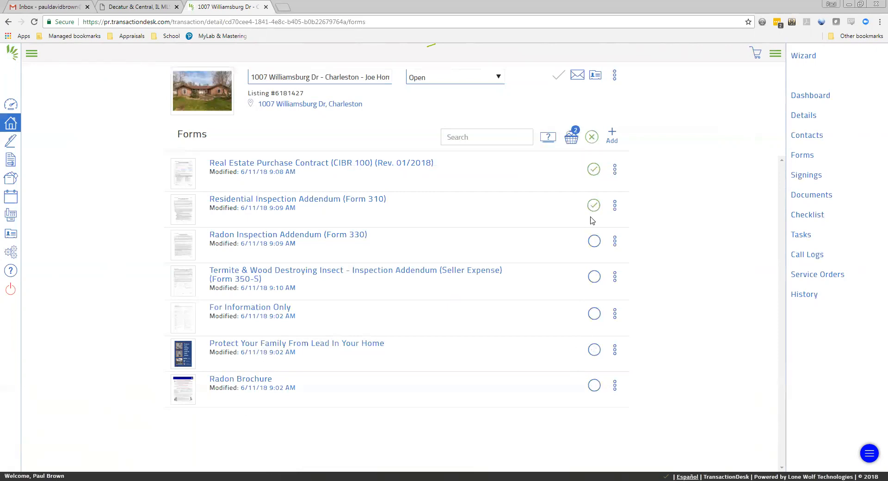
{"action": "left_click", "coordinate": [598, 241]}
{"action": "left_click", "coordinate": [594, 278]}
{"action": "left_click", "coordinate": [573, 136]}
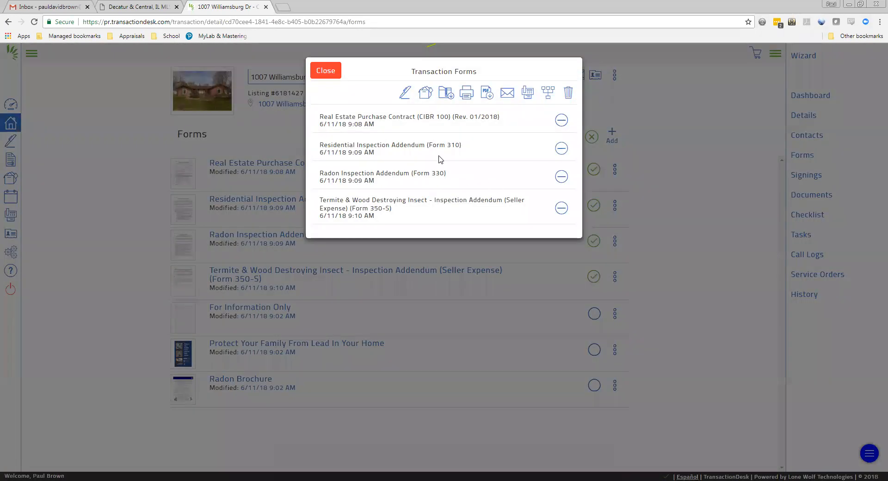
Start an email of the four forms to the buyer, then close it and the forms dialog unsent.
{"action": "left_click", "coordinate": [507, 92]}
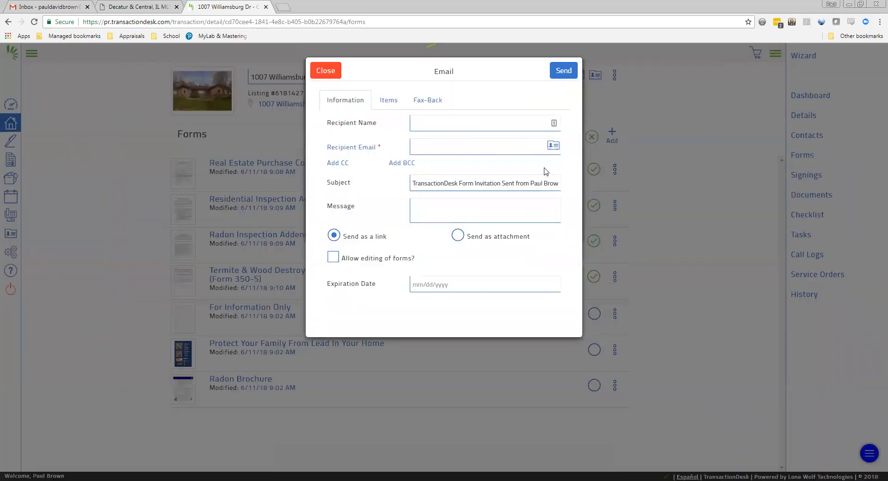
{"action": "left_click", "coordinate": [553, 145]}
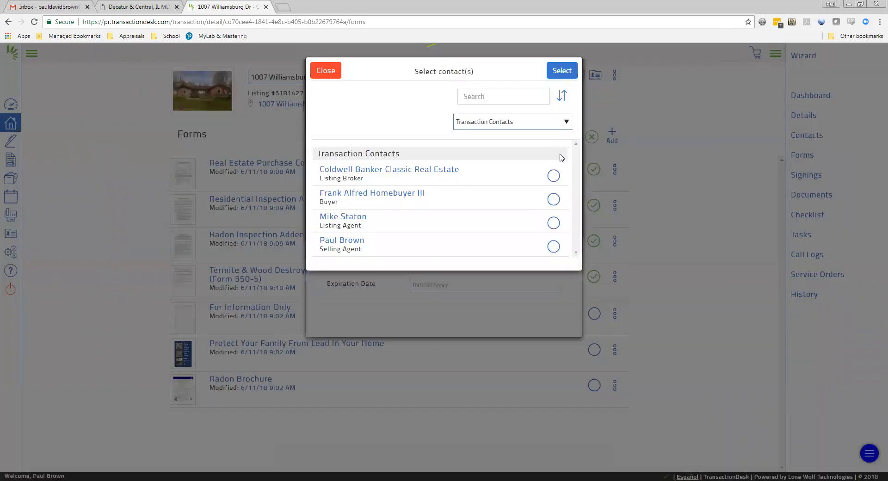
{"action": "left_click", "coordinate": [557, 200]}
{"action": "left_click", "coordinate": [562, 72]}
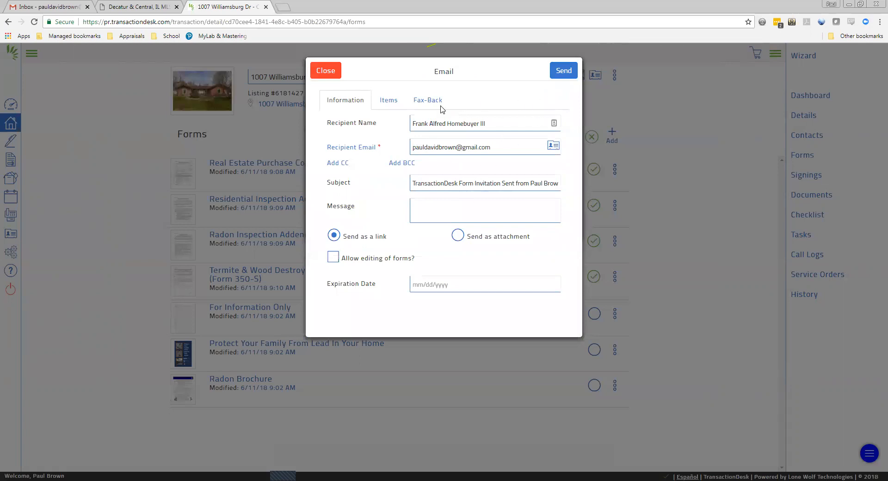
{"action": "left_click", "coordinate": [331, 75]}
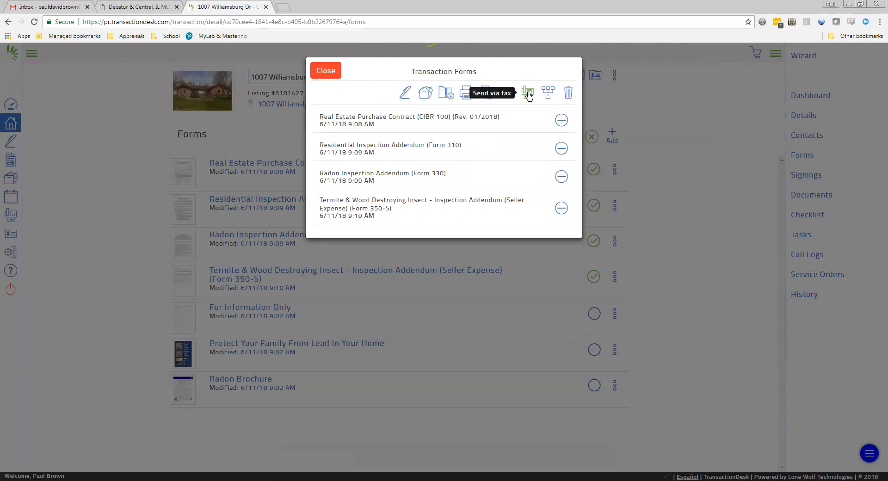
{"action": "left_click", "coordinate": [326, 74]}
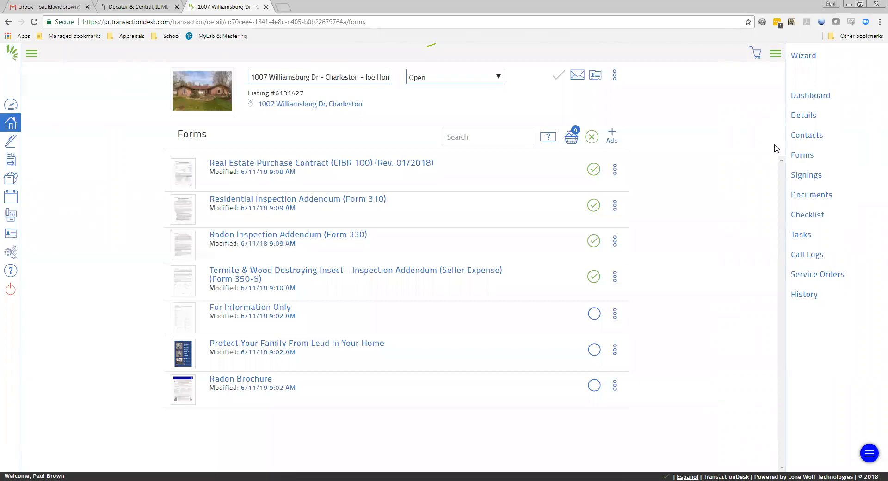
{"action": "left_click", "coordinate": [808, 198]}
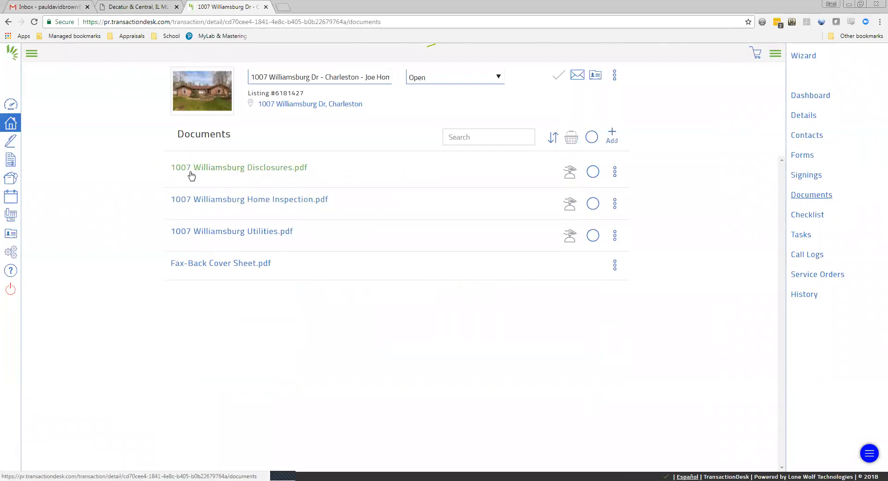
{"action": "left_click", "coordinate": [593, 174]}
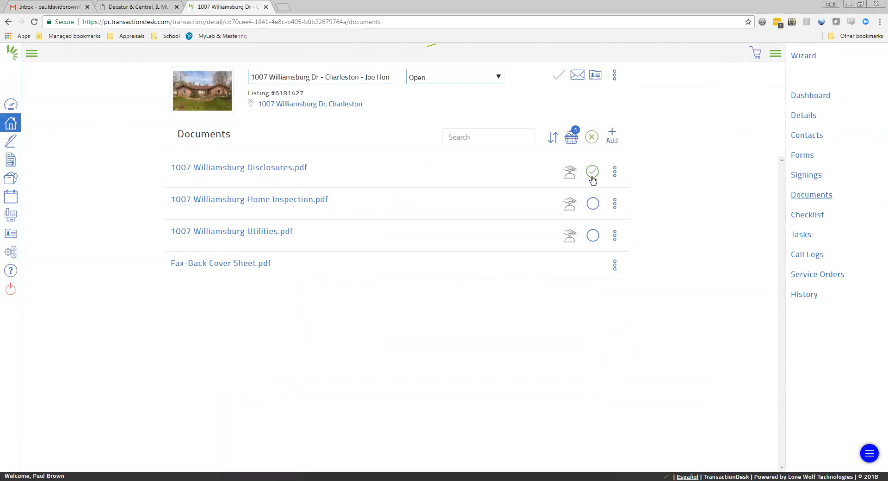
{"action": "left_click", "coordinate": [571, 137]}
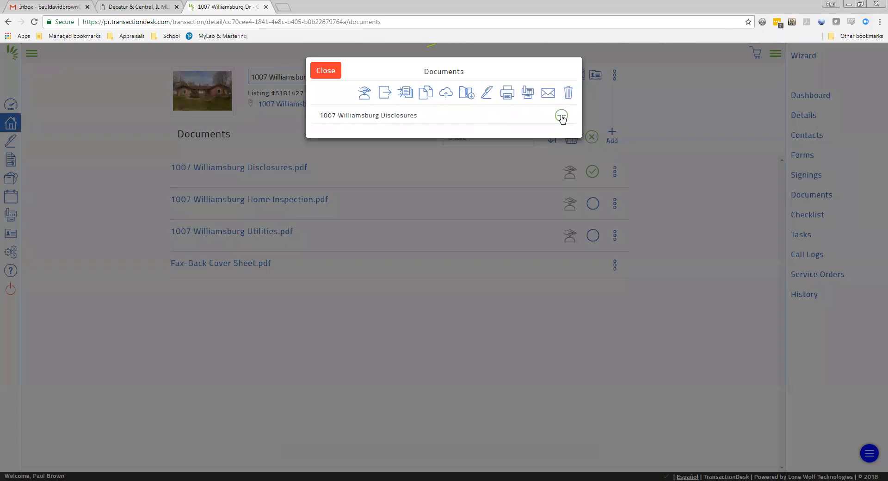
{"action": "left_click", "coordinate": [331, 72]}
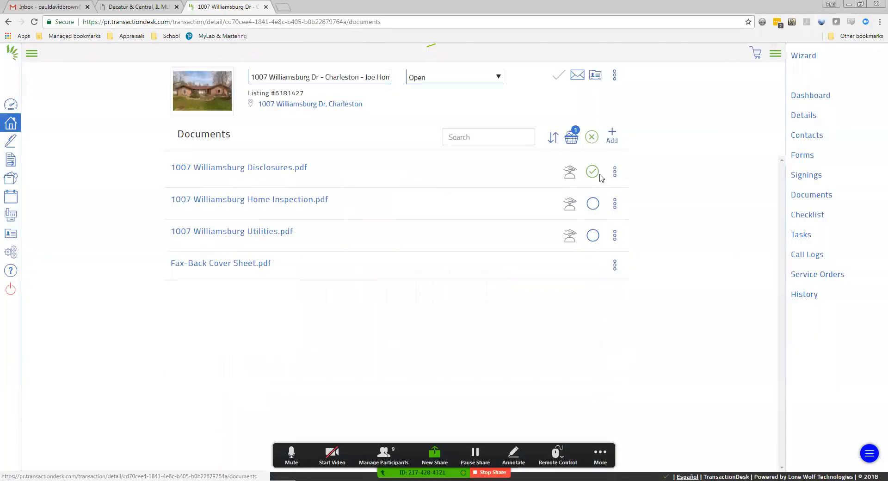
{"action": "left_click", "coordinate": [592, 173]}
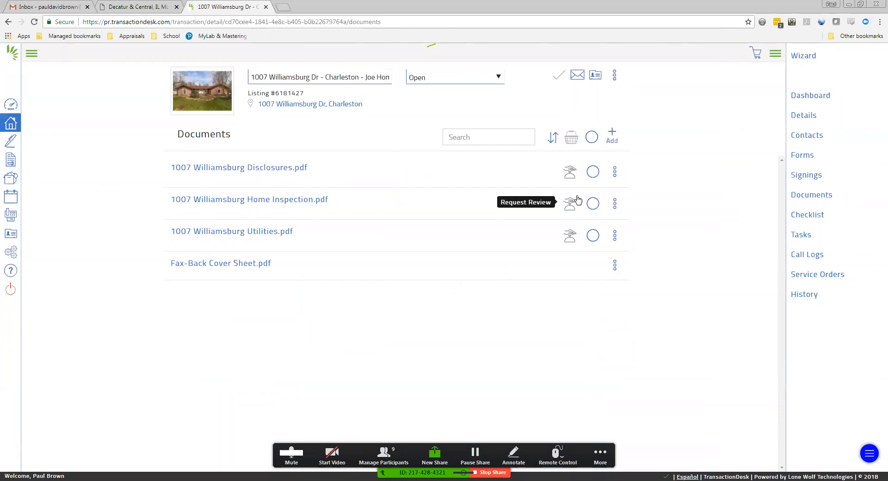
Add a new signing from the Signings page and name it 'Original Offer'.
{"action": "left_click", "coordinate": [806, 175]}
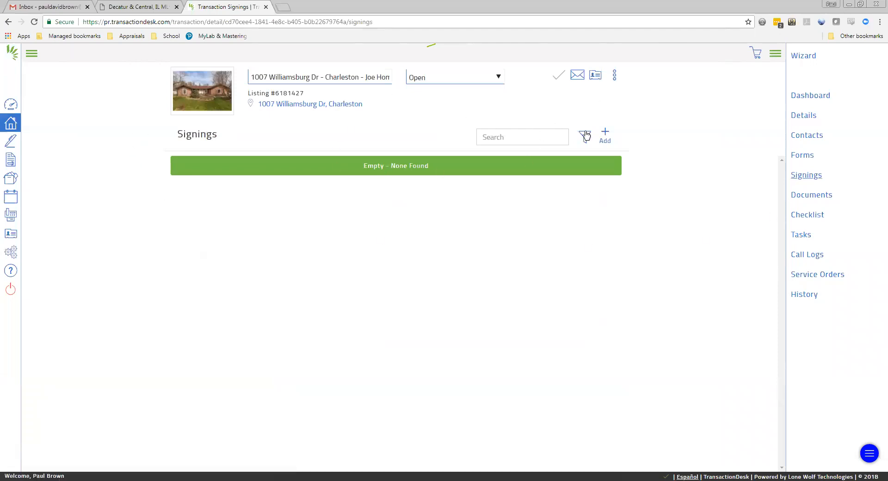
{"action": "left_click", "coordinate": [605, 137]}
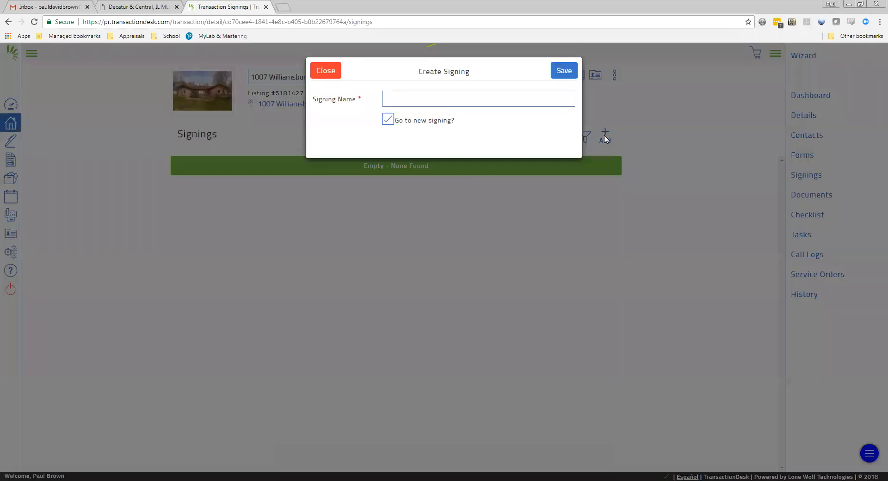
{"action": "left_click", "coordinate": [475, 101]}
{"action": "type", "text": "Origainl"}
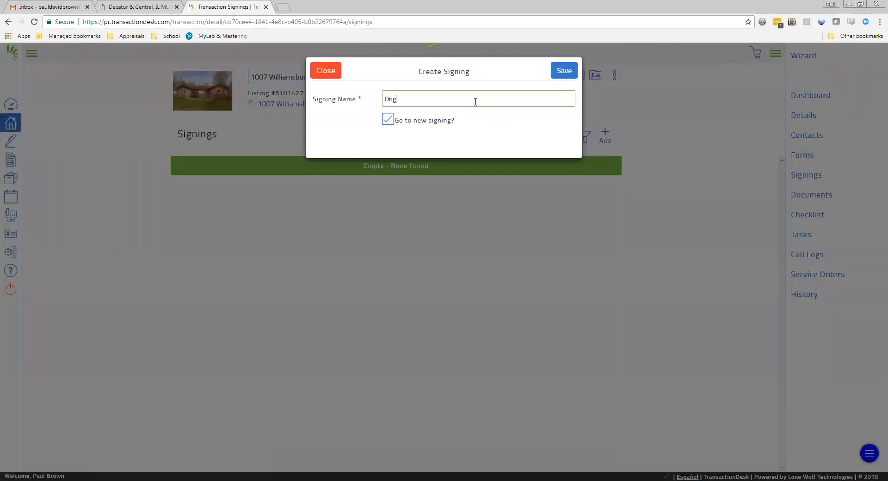
{"action": "key", "text": "BackSpace"}
{"action": "key", "text": "BackSpace"}
{"action": "key", "text": "BackSpace"}
{"action": "key", "text": "BackSpace"}
{"action": "type", "text": "inal Offer"}
Save the Original Offer signing and open the Participants contact list.
{"action": "left_click", "coordinate": [559, 72]}
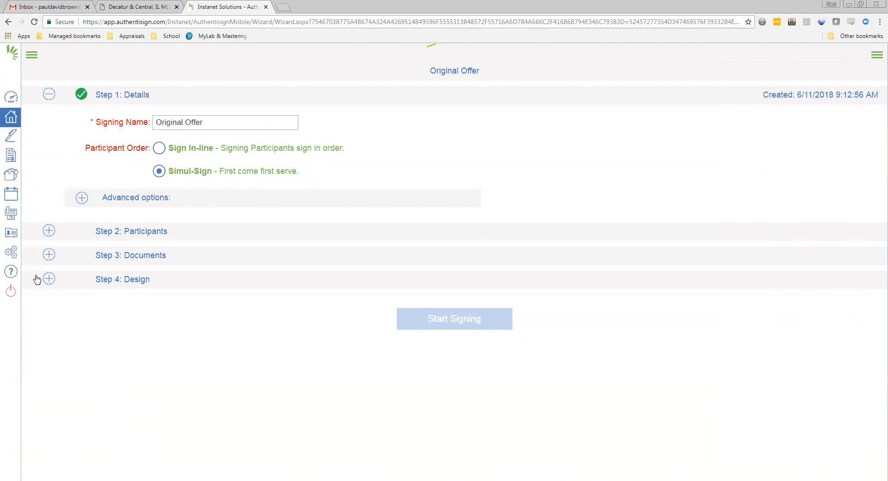
{"action": "left_click", "coordinate": [50, 230]}
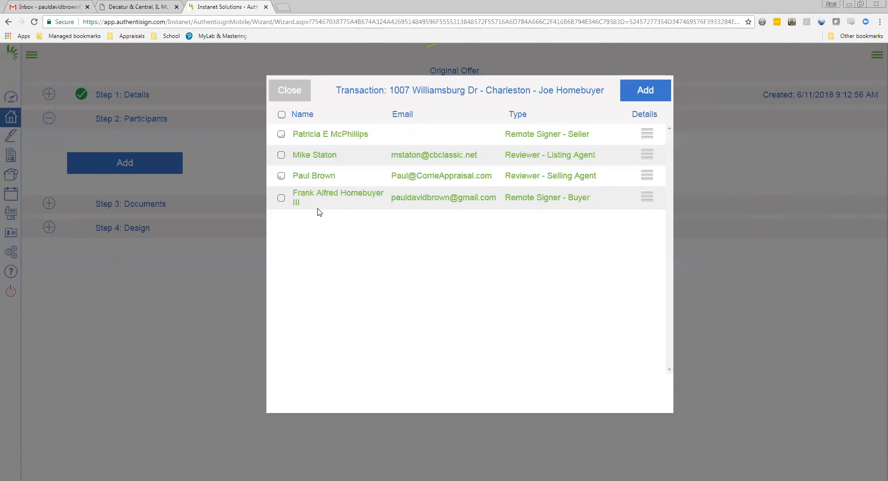
Add the buyer as a remote signer, save the participant, and expand the Documents step.
{"action": "left_click", "coordinate": [281, 198]}
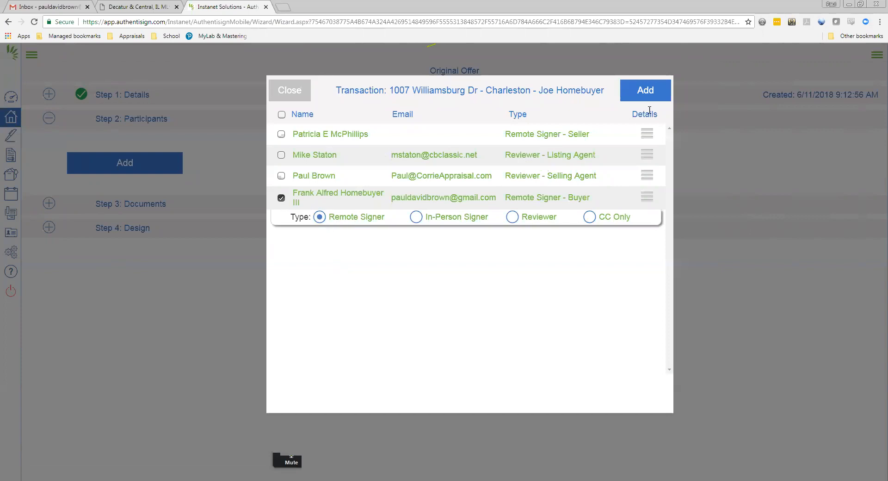
{"action": "left_click", "coordinate": [648, 94]}
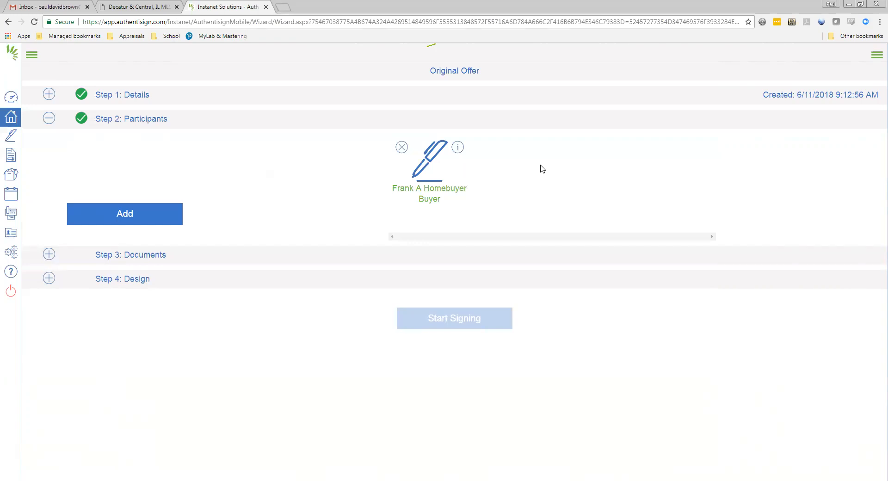
{"action": "left_click", "coordinate": [426, 165]}
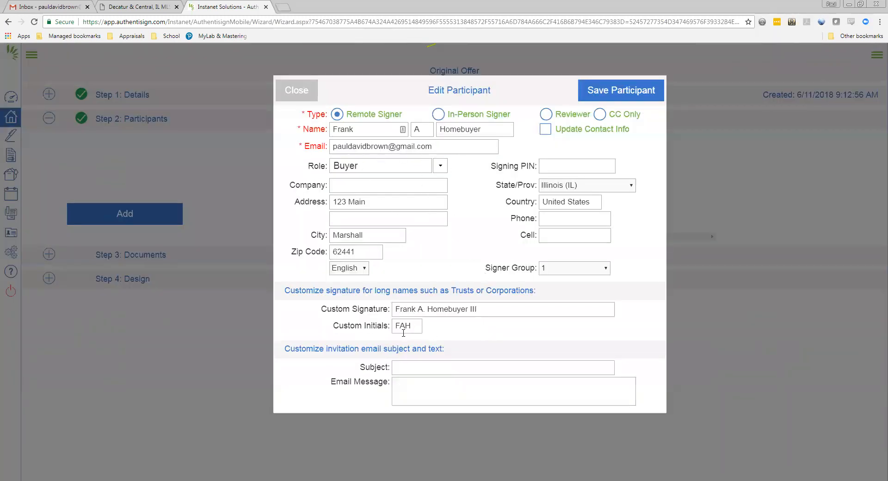
{"action": "left_click", "coordinate": [630, 91]}
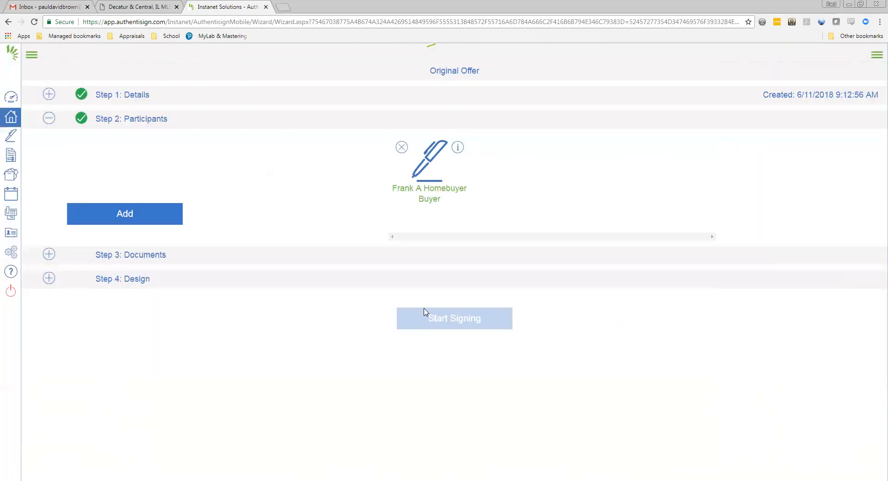
{"action": "left_click", "coordinate": [49, 254]}
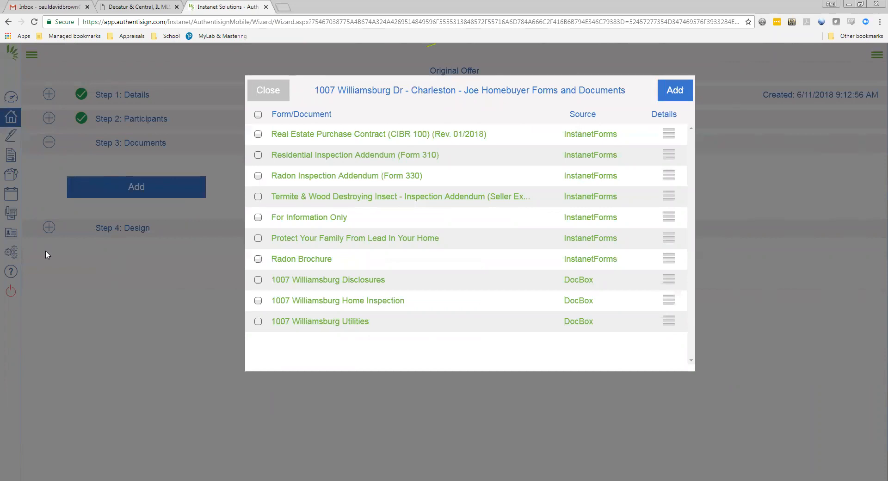
Add the contract, three inspection addenda, lead and radon brochures, and Williamsburg Disclosures.
{"action": "left_click", "coordinate": [258, 134]}
{"action": "left_click", "coordinate": [258, 156]}
{"action": "left_click", "coordinate": [258, 176]}
{"action": "left_click", "coordinate": [258, 198]}
{"action": "left_click", "coordinate": [258, 239]}
{"action": "left_click", "coordinate": [258, 259]}
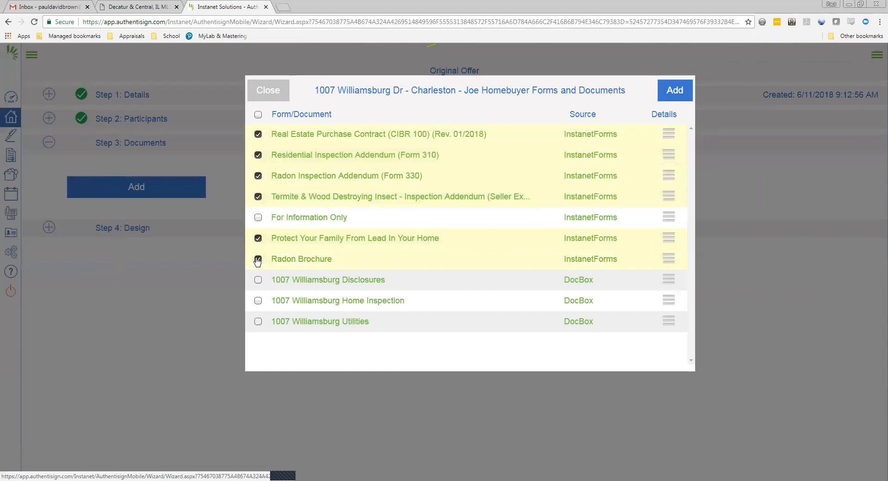
{"action": "left_click", "coordinate": [258, 280]}
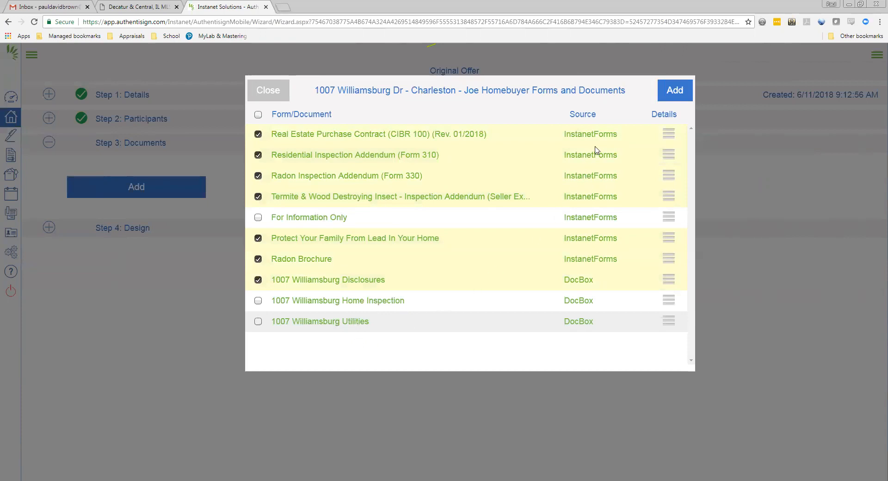
{"action": "left_click", "coordinate": [674, 94]}
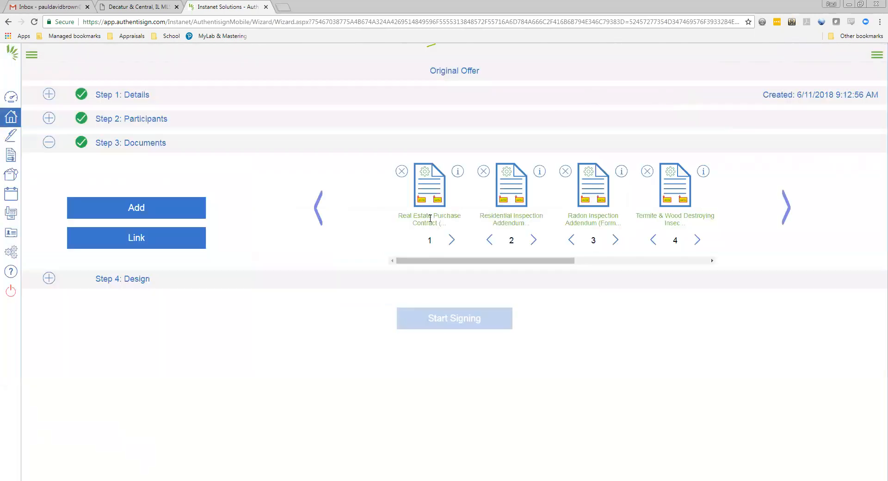
Browse the document carousel of the 39-page Original Offer package.
{"action": "left_click_drag", "start_coordinate": [543, 264], "coordinate": [678, 260]}
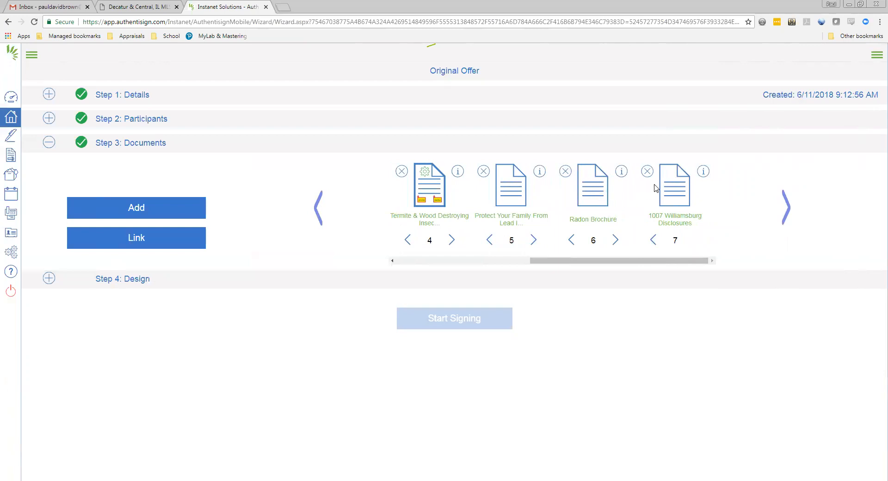
{"action": "left_click", "coordinate": [652, 240]}
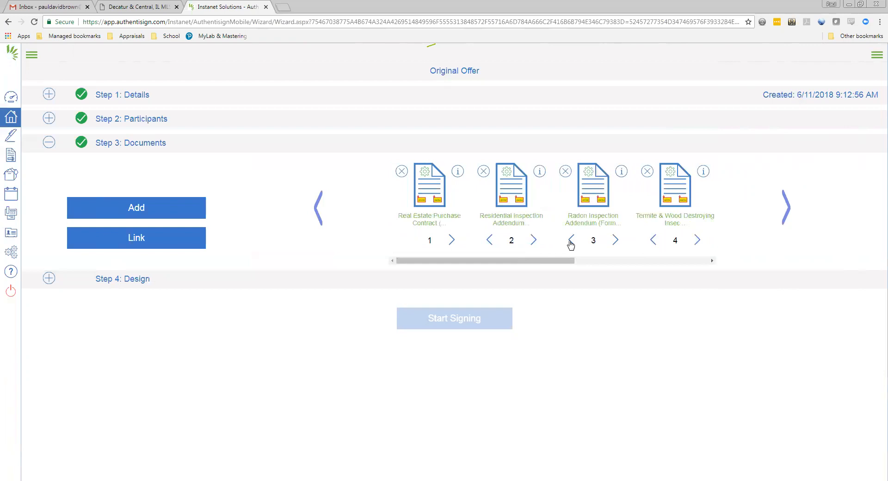
{"action": "left_click_drag", "start_coordinate": [484, 271], "coordinate": [665, 266]}
Clear the stray text selection and dismiss the Back options to remain at Step 4: Design.
{"action": "left_click", "coordinate": [664, 284]}
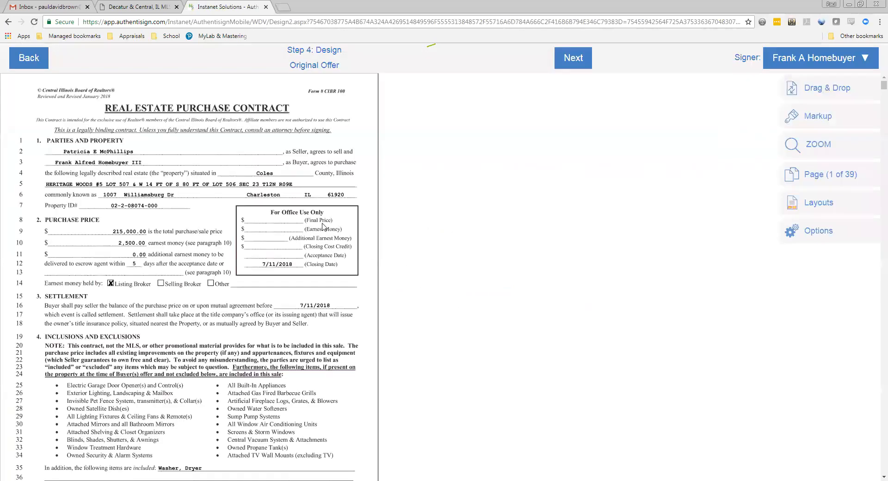
{"action": "left_click", "coordinate": [27, 63]}
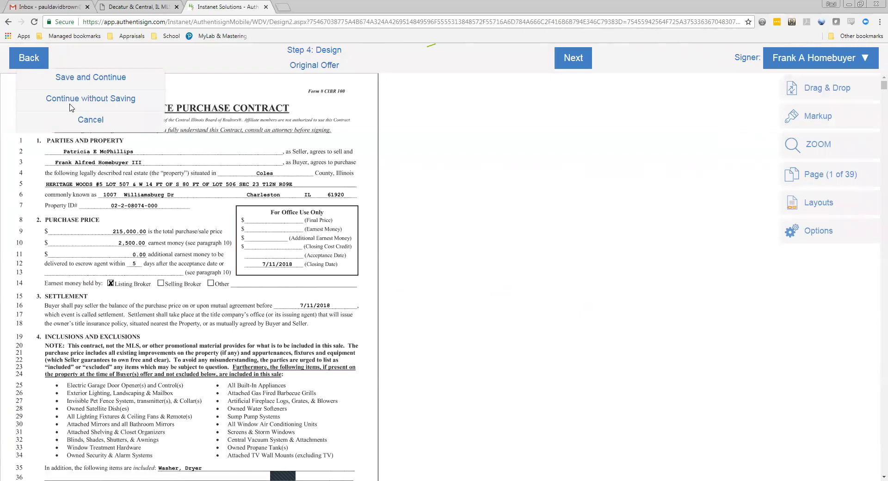
{"action": "left_click", "coordinate": [465, 160]}
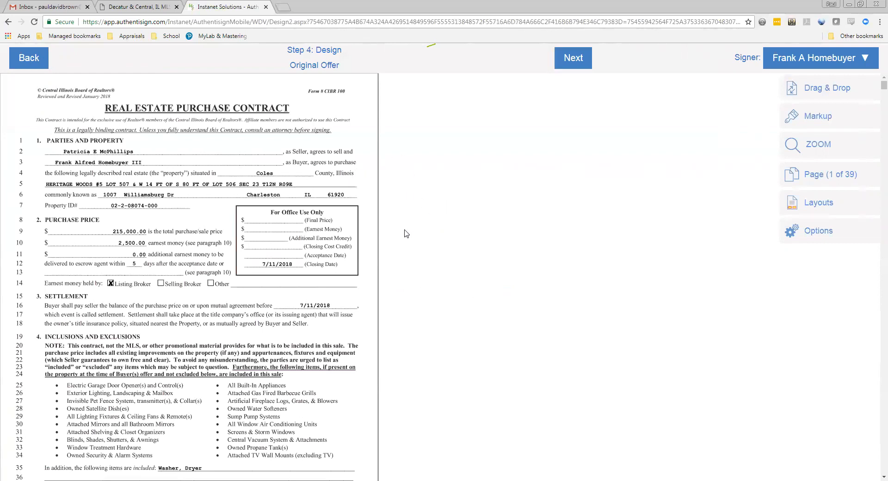
Scroll to page 2 and select, then deselect, the buyer's initials field there.
{"action": "scroll", "coordinate": [406, 233], "scroll_direction": "down", "scroll_amount": 3}
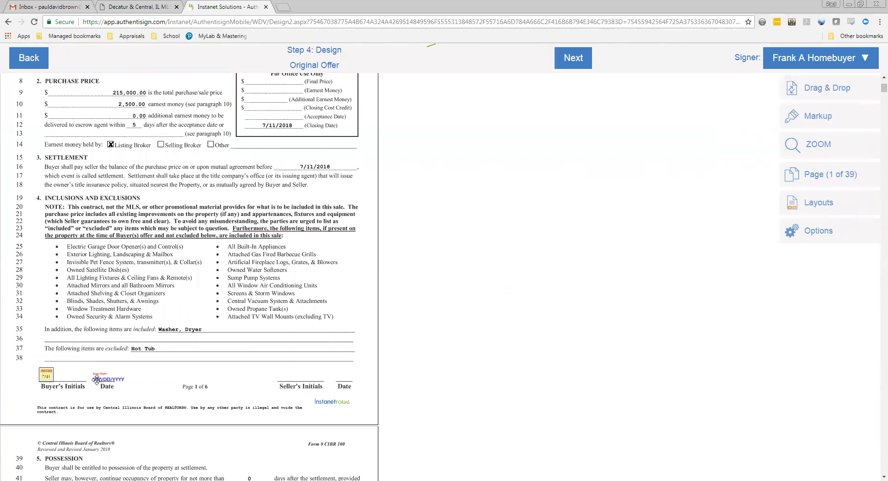
{"action": "scroll", "coordinate": [415, 301], "scroll_direction": "down", "scroll_amount": 8}
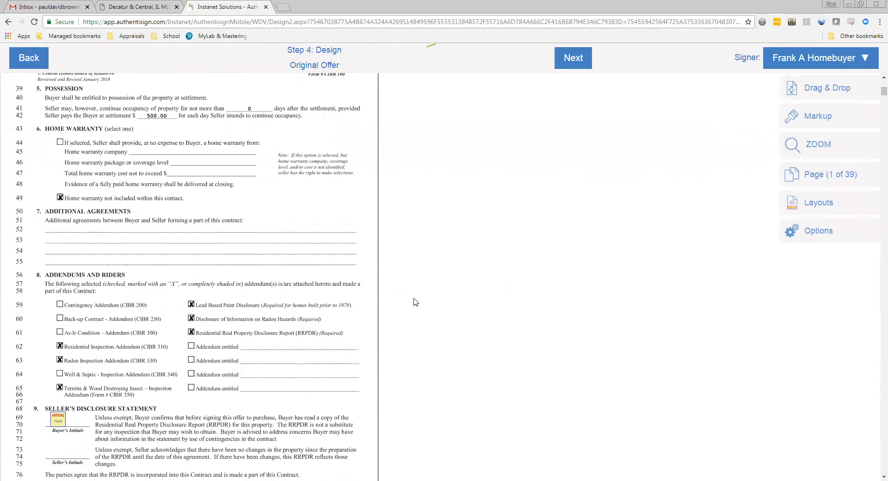
{"action": "scroll", "coordinate": [416, 302], "scroll_direction": "down", "scroll_amount": 2}
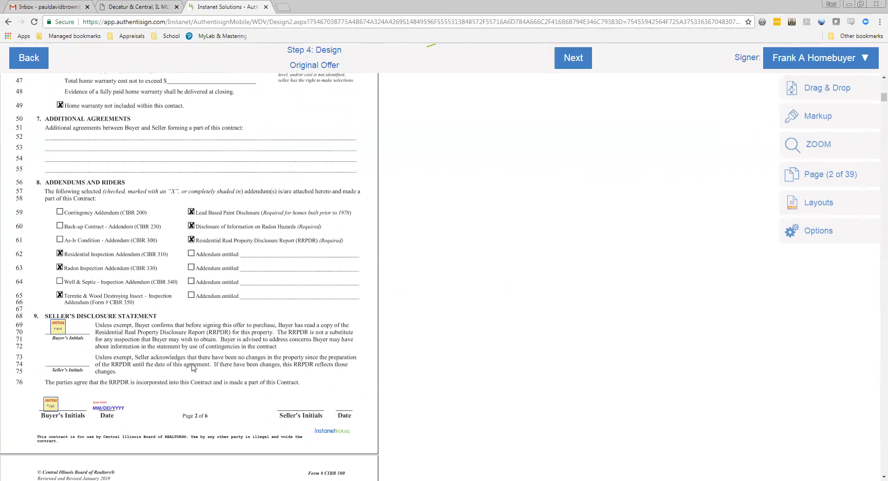
{"action": "left_click", "coordinate": [54, 325]}
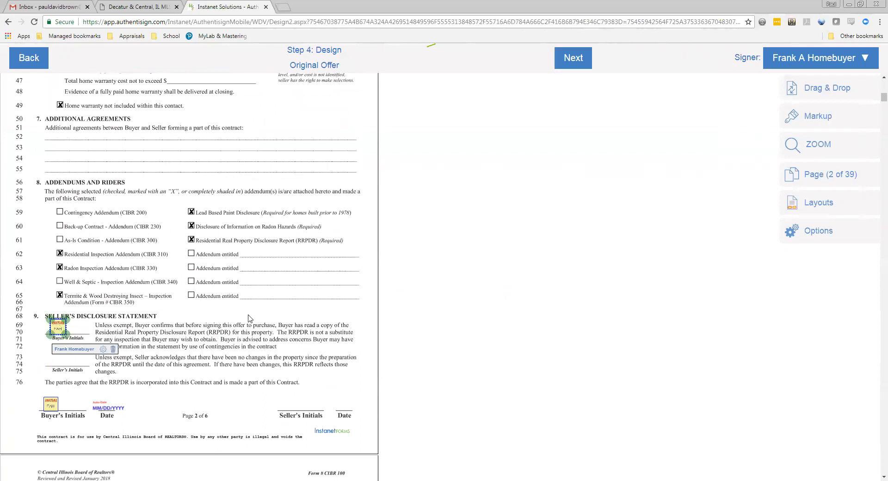
{"action": "left_click", "coordinate": [325, 337]}
Scroll past page 8's signature block to the Radon Inspection Addendum on page 9.
{"action": "scroll", "coordinate": [419, 301], "scroll_direction": "down", "scroll_amount": 12}
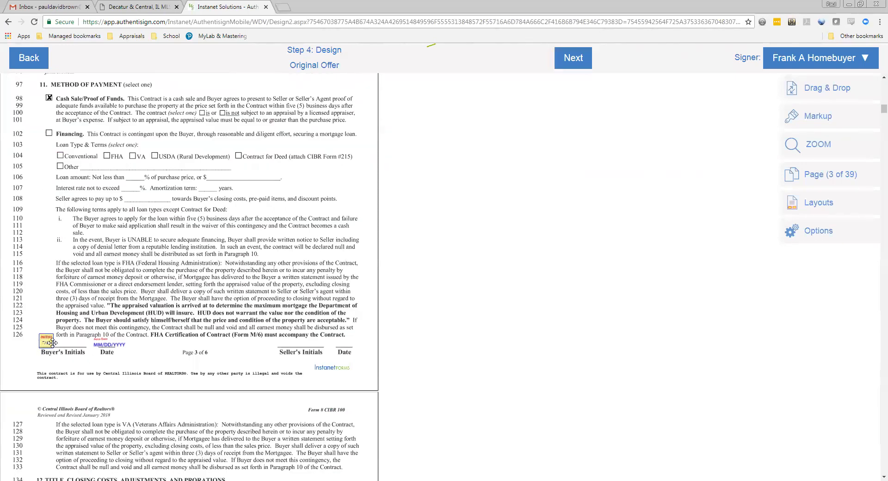
{"action": "scroll", "coordinate": [191, 332], "scroll_direction": "down", "scroll_amount": 4}
{"action": "scroll", "coordinate": [191, 331], "scroll_direction": "down", "scroll_amount": 6}
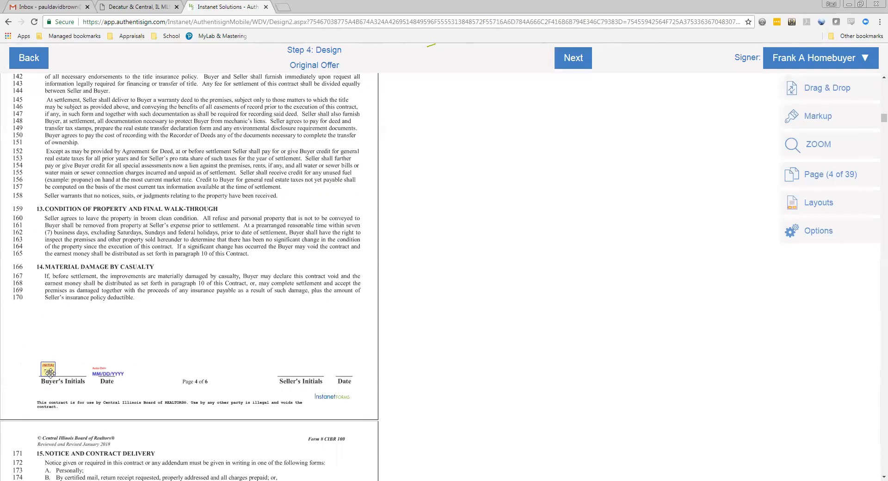
{"action": "scroll", "coordinate": [171, 354], "scroll_direction": "down", "scroll_amount": 4}
{"action": "scroll", "coordinate": [171, 354], "scroll_direction": "down", "scroll_amount": 9}
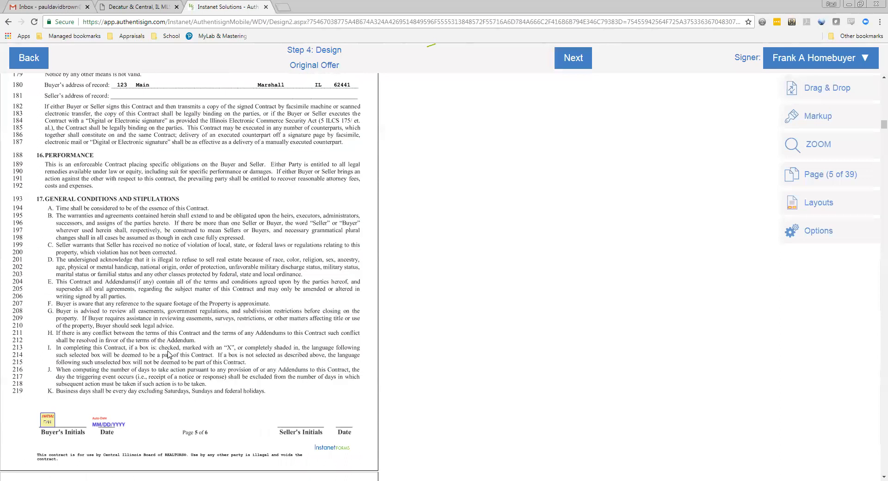
{"action": "scroll", "coordinate": [285, 291], "scroll_direction": "down", "scroll_amount": 7}
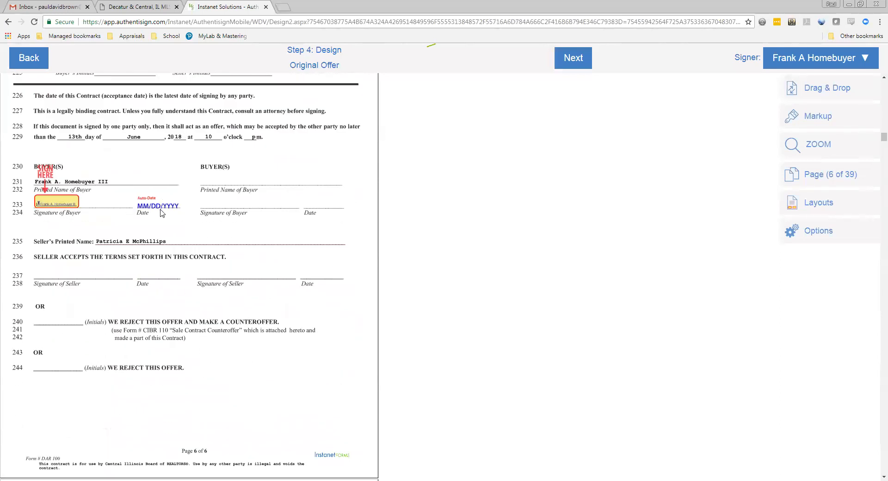
{"action": "scroll", "coordinate": [337, 242], "scroll_direction": "down", "scroll_amount": 11}
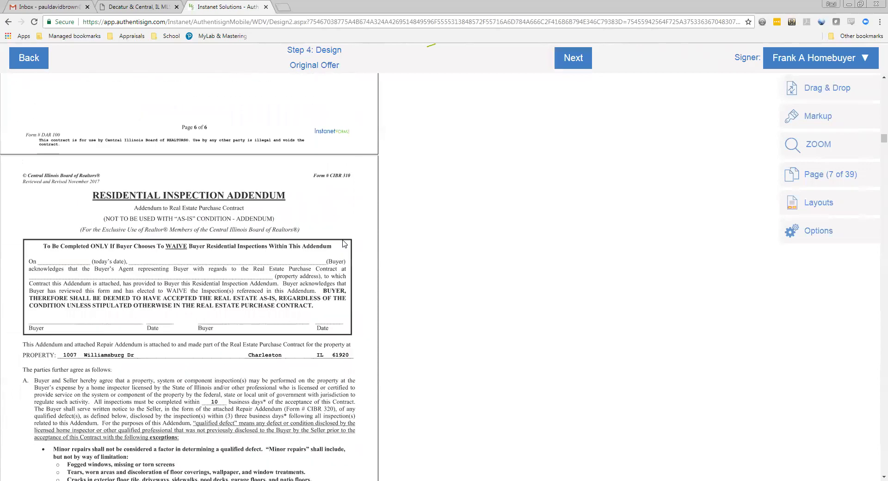
{"action": "scroll", "coordinate": [343, 244], "scroll_direction": "down", "scroll_amount": 4}
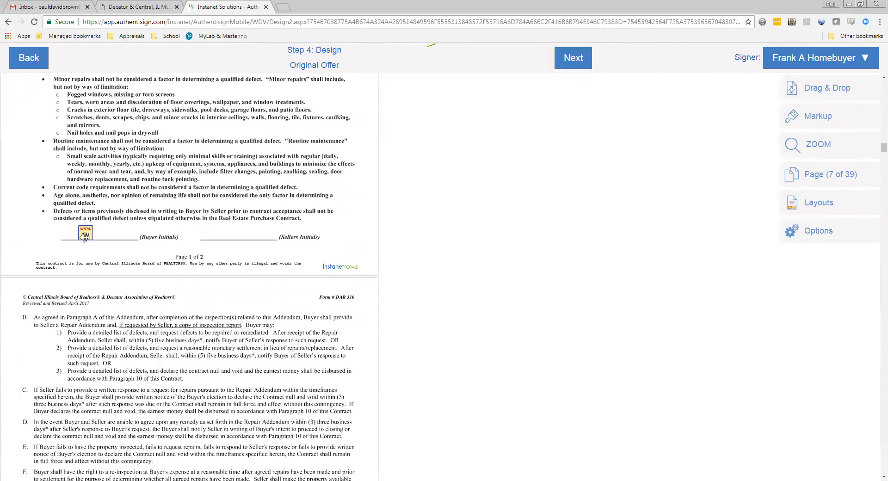
{"action": "scroll", "coordinate": [86, 235], "scroll_direction": "down", "scroll_amount": 7}
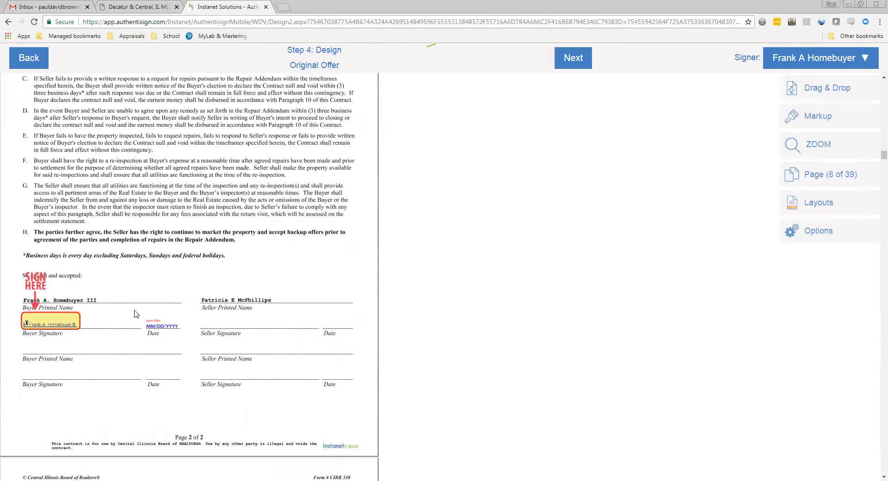
{"action": "scroll", "coordinate": [201, 306], "scroll_direction": "down", "scroll_amount": 6}
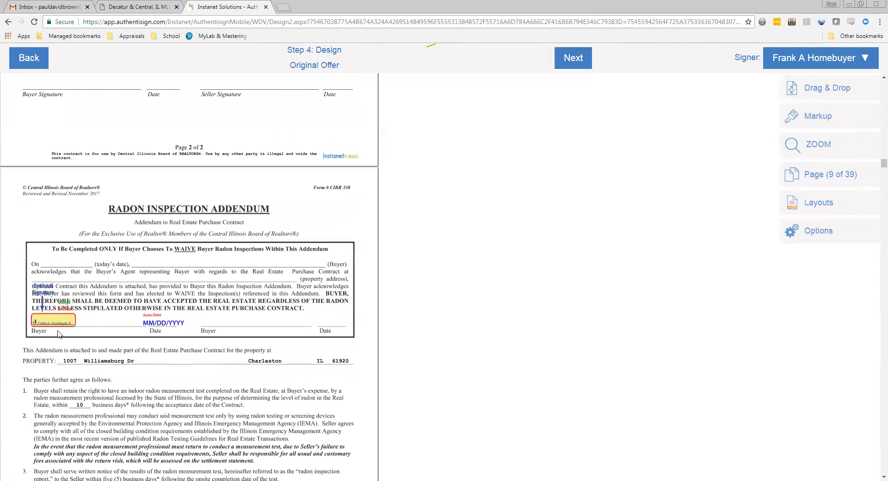
Delete the buyer signature and auto-date from the radon waiver box, then scroll to the lead-paint brochure.
{"action": "left_click", "coordinate": [55, 320]}
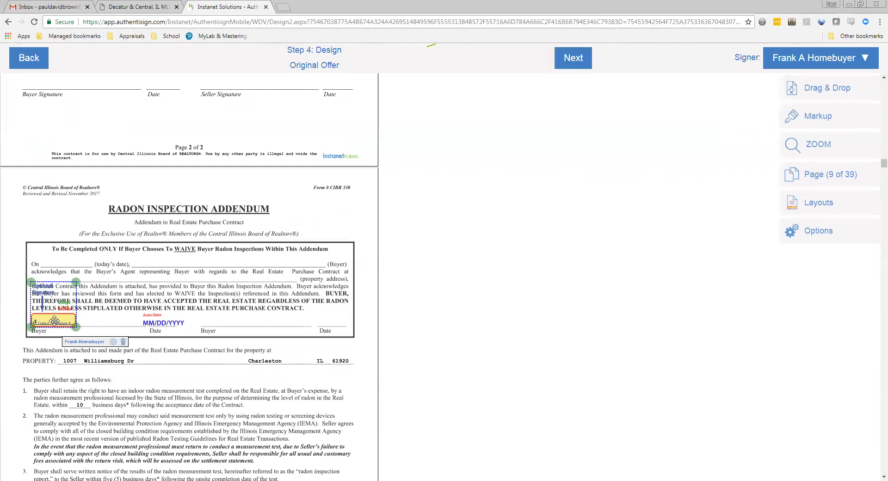
{"action": "key", "text": "Delete"}
{"action": "scroll", "coordinate": [55, 320], "scroll_direction": "down", "scroll_amount": 10}
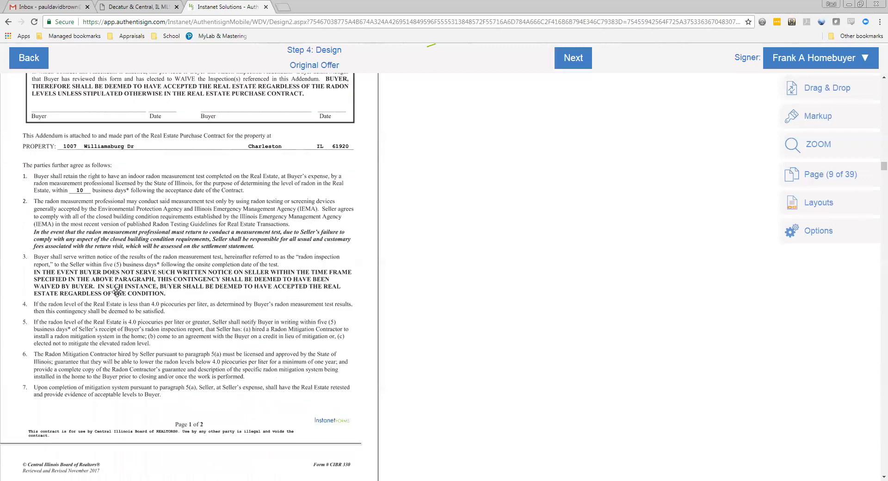
{"action": "scroll", "coordinate": [117, 292], "scroll_direction": "down", "scroll_amount": 2}
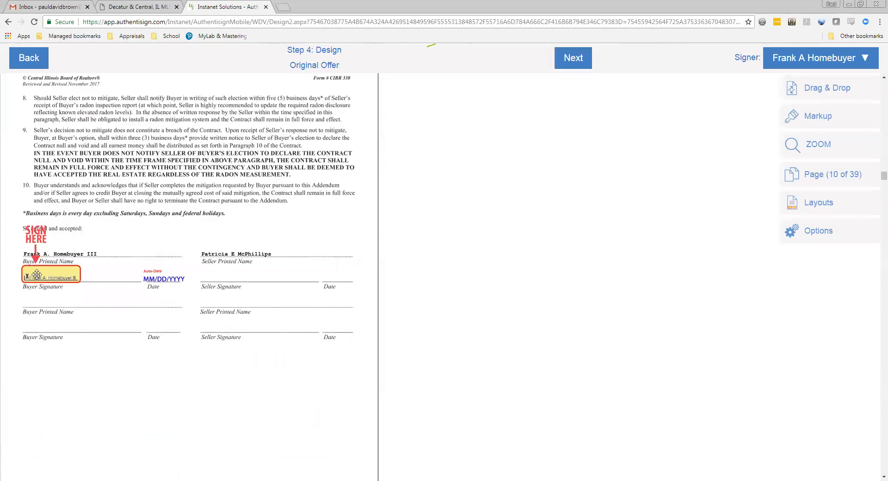
{"action": "scroll", "coordinate": [193, 272], "scroll_direction": "down", "scroll_amount": 4}
{"action": "scroll", "coordinate": [195, 271], "scroll_direction": "down", "scroll_amount": 5}
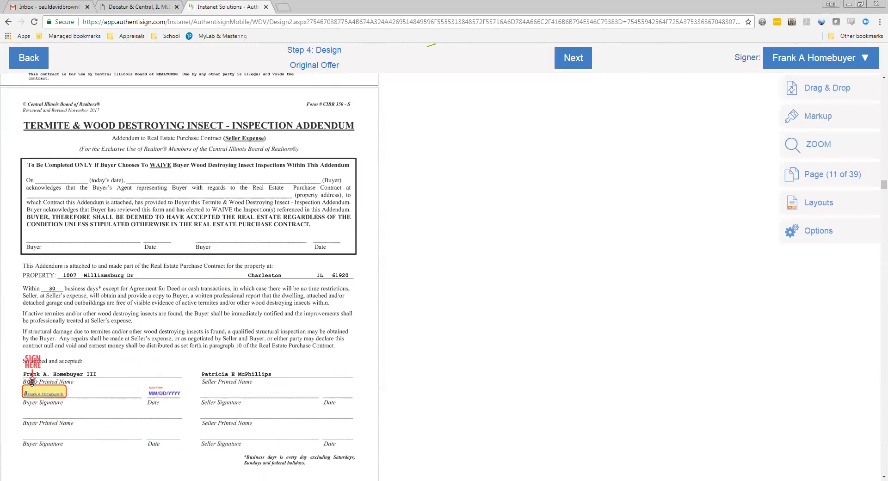
{"action": "scroll", "coordinate": [184, 332], "scroll_direction": "down", "scroll_amount": 6}
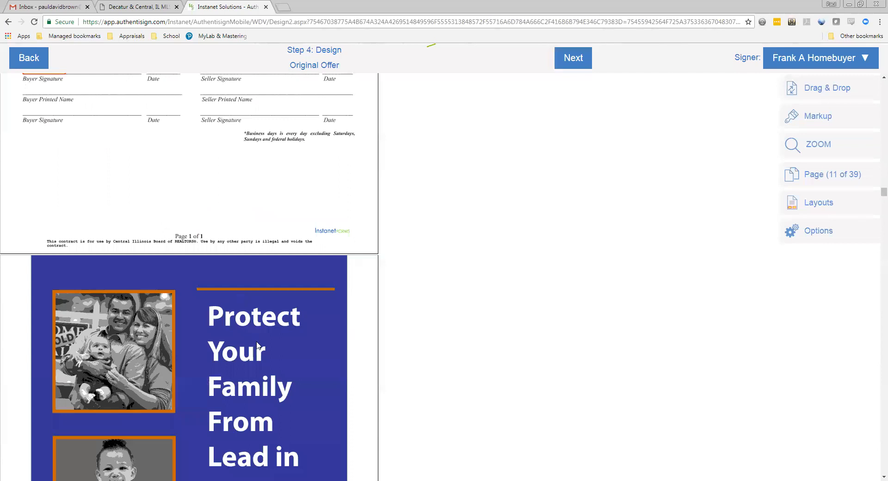
{"action": "scroll", "coordinate": [263, 332], "scroll_direction": "down", "scroll_amount": 5}
{"action": "scroll", "coordinate": [283, 306], "scroll_direction": "down", "scroll_amount": 4}
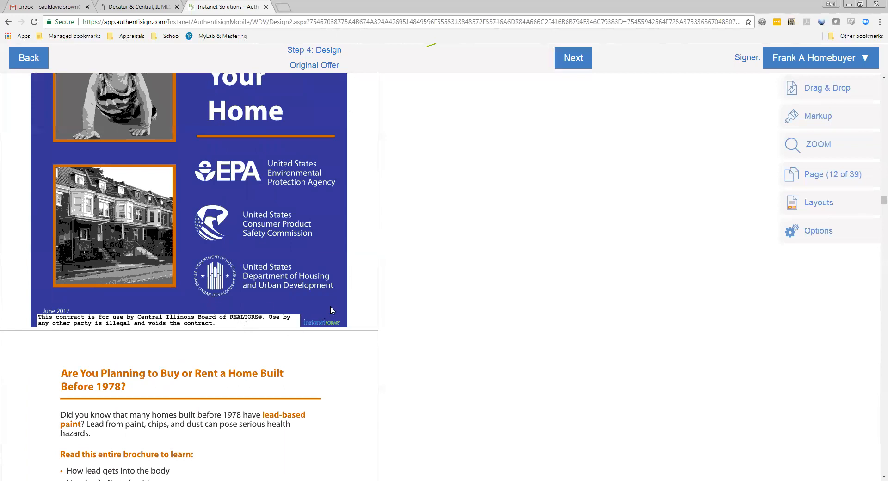
{"action": "scroll", "coordinate": [351, 312], "scroll_direction": "down", "scroll_amount": 5}
{"action": "scroll", "coordinate": [351, 312], "scroll_direction": "up", "scroll_amount": 13}
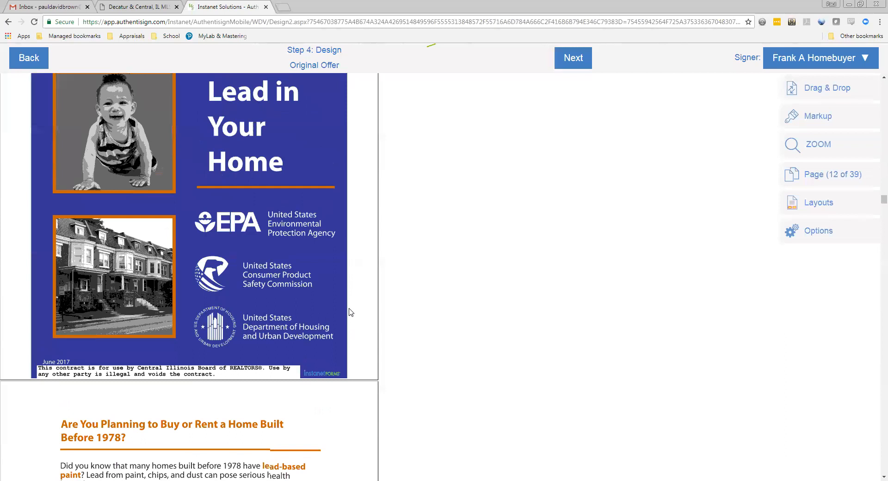
{"action": "scroll", "coordinate": [345, 325], "scroll_direction": "down", "scroll_amount": 2}
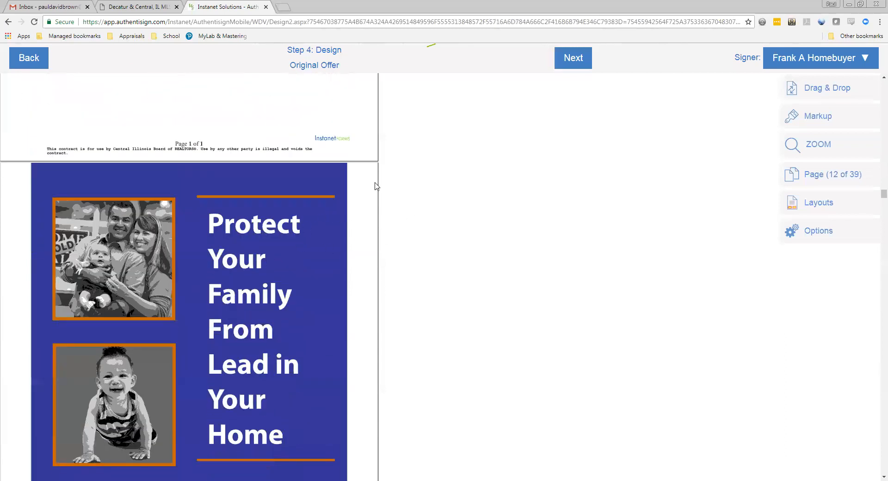
Place a buyer INITIAL HERE field in the lead-paint brochure cover's margin.
{"action": "left_click", "coordinate": [819, 91]}
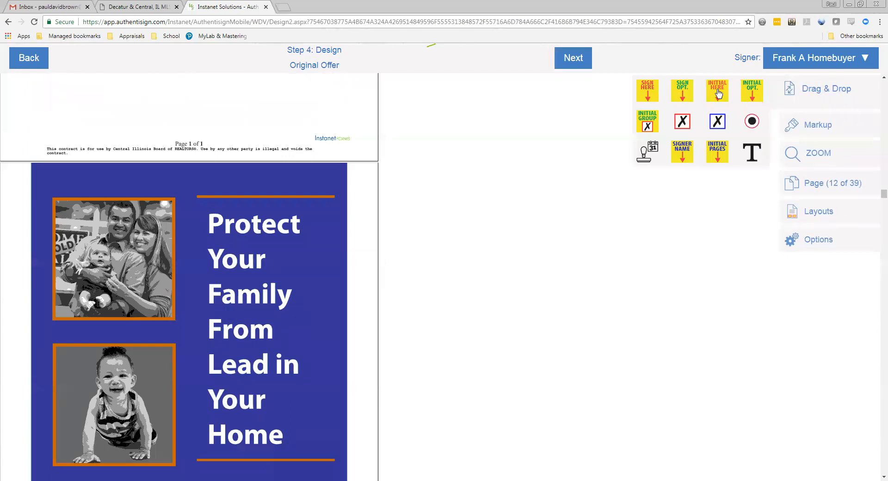
{"action": "left_click_drag", "start_coordinate": [718, 93], "coordinate": [358, 190]}
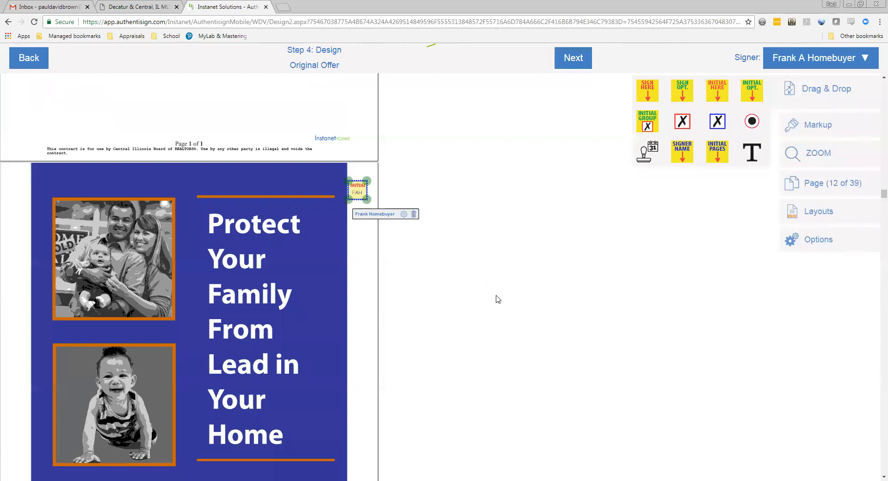
{"action": "scroll", "coordinate": [497, 299], "scroll_direction": "down", "scroll_amount": 18}
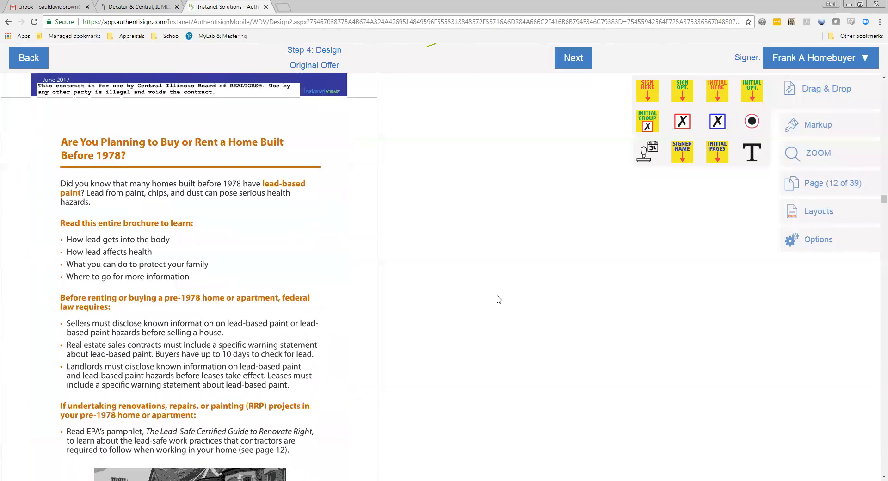
{"action": "scroll", "coordinate": [499, 300], "scroll_direction": "down", "scroll_amount": 20}
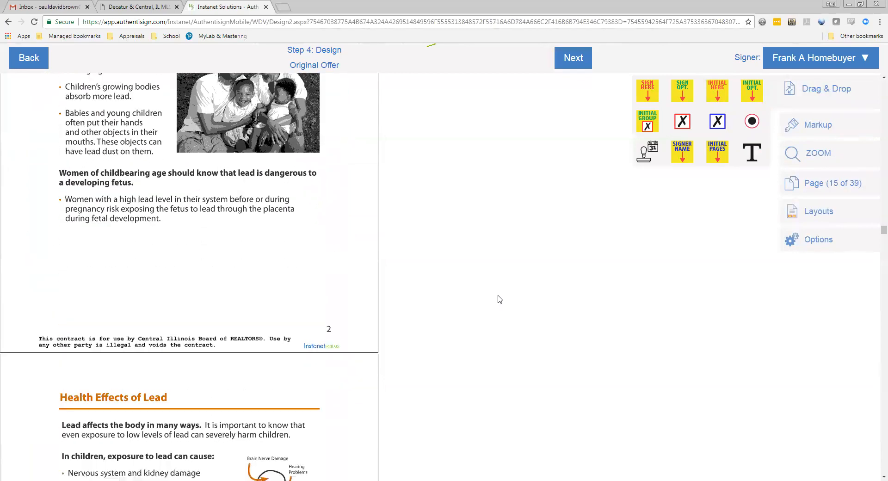
{"action": "scroll", "coordinate": [500, 299], "scroll_direction": "down", "scroll_amount": 20}
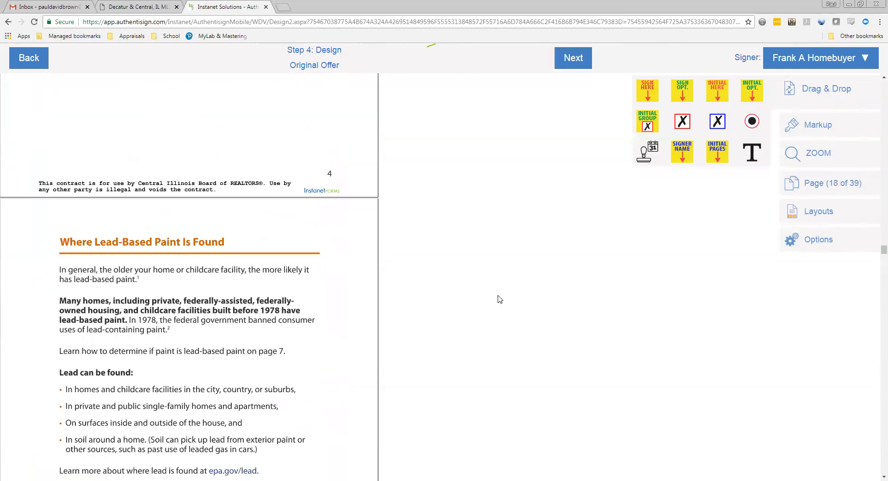
Scroll down to the Residential Real Property Disclosure Report's page 2 Prospective Buyer lines.
{"action": "scroll", "coordinate": [500, 300], "scroll_direction": "down", "scroll_amount": 20}
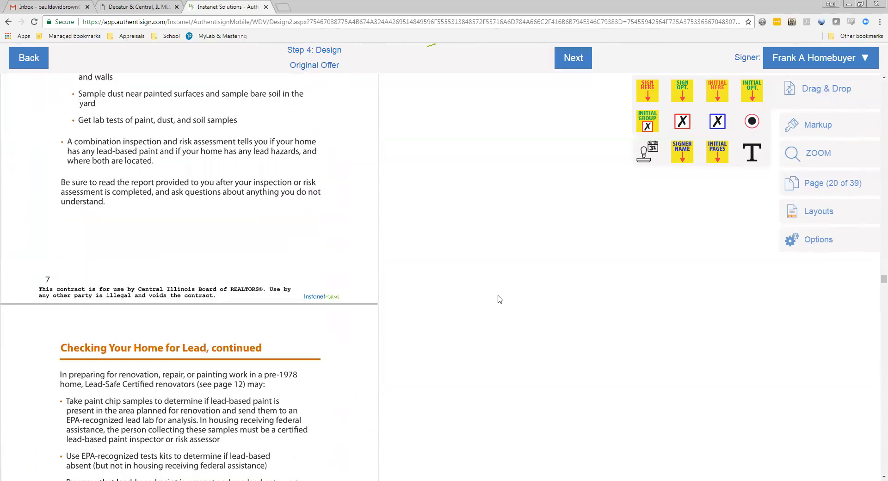
{"action": "scroll", "coordinate": [500, 299], "scroll_direction": "down", "scroll_amount": 20}
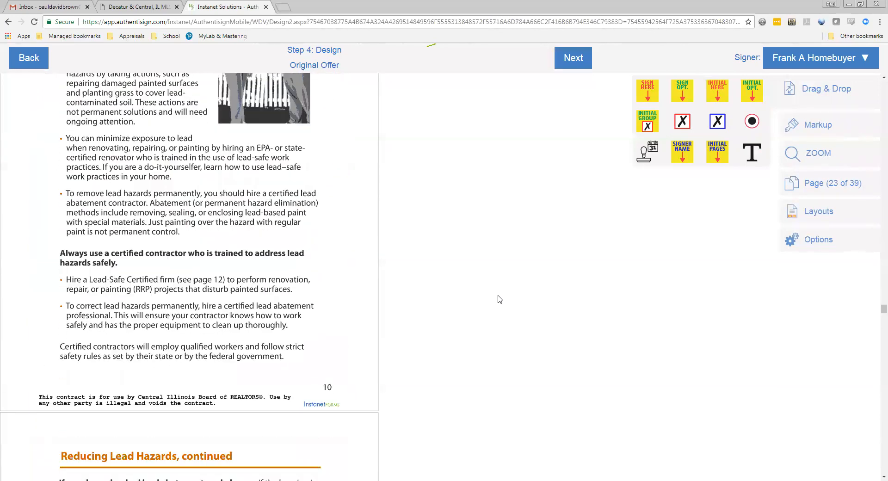
{"action": "scroll", "coordinate": [500, 300], "scroll_direction": "down", "scroll_amount": 20}
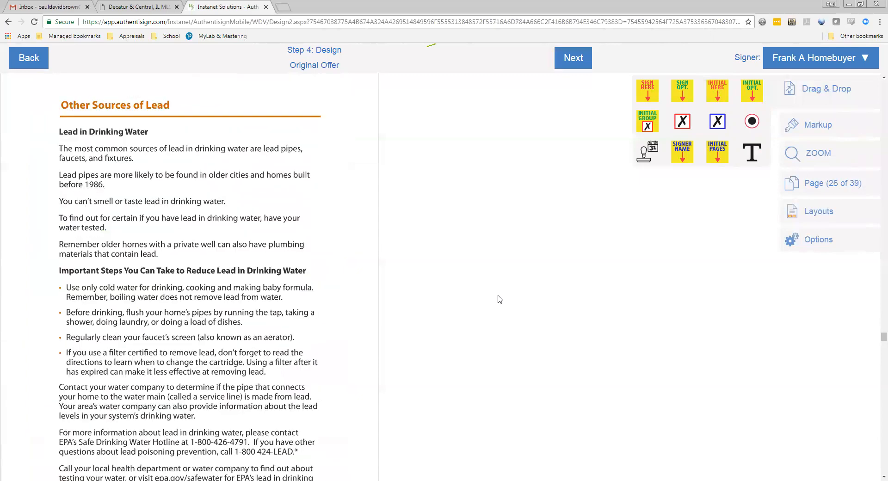
{"action": "scroll", "coordinate": [500, 299], "scroll_direction": "down", "scroll_amount": 20}
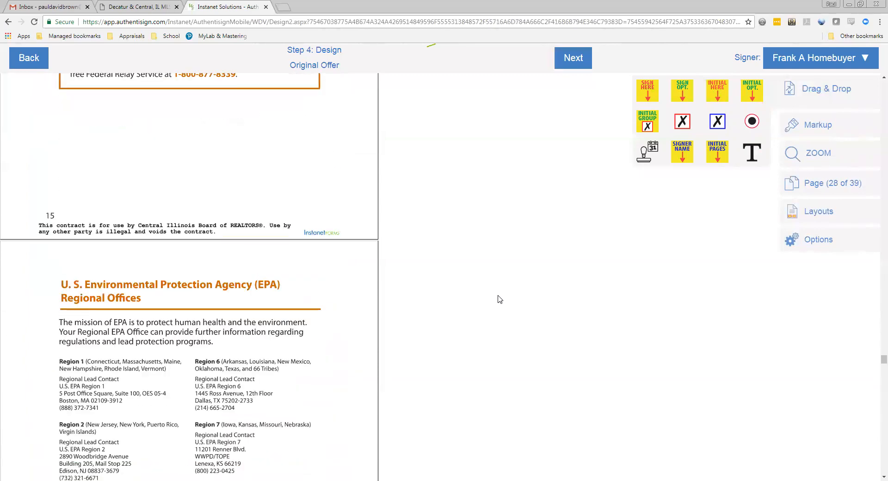
{"action": "scroll", "coordinate": [500, 299], "scroll_direction": "down", "scroll_amount": 20}
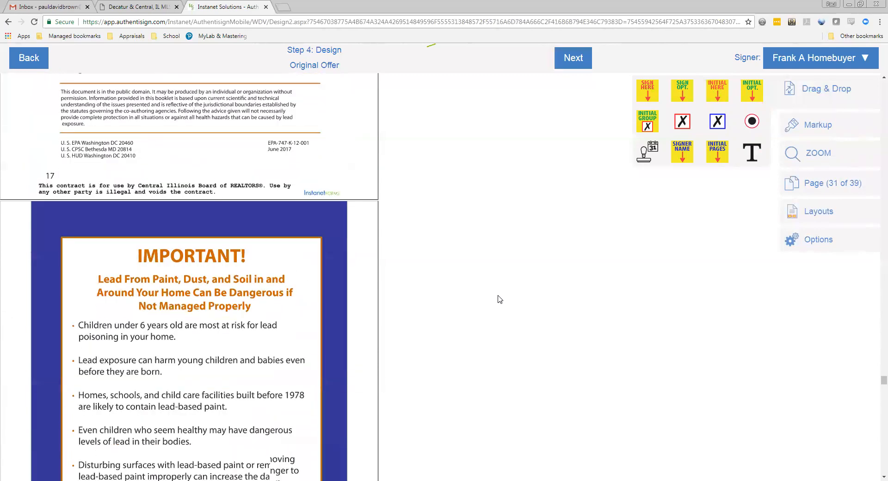
{"action": "scroll", "coordinate": [500, 299], "scroll_direction": "down", "scroll_amount": 8}
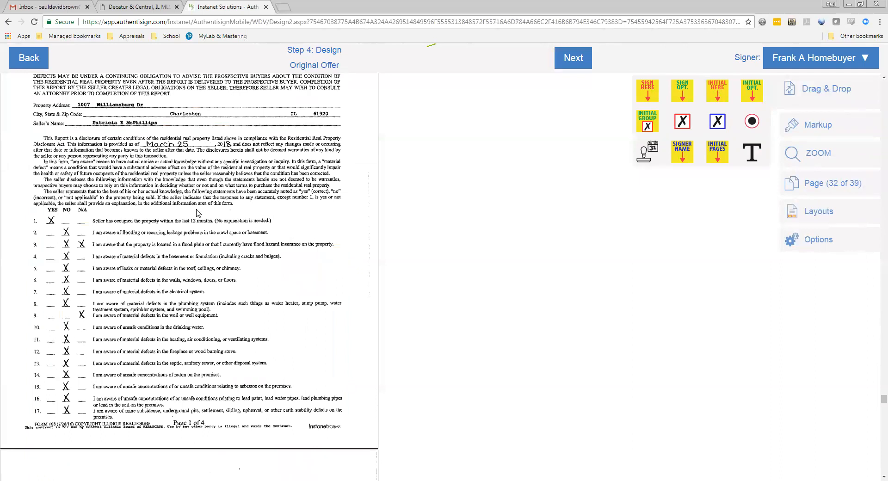
{"action": "scroll", "coordinate": [250, 211], "scroll_direction": "down", "scroll_amount": 7}
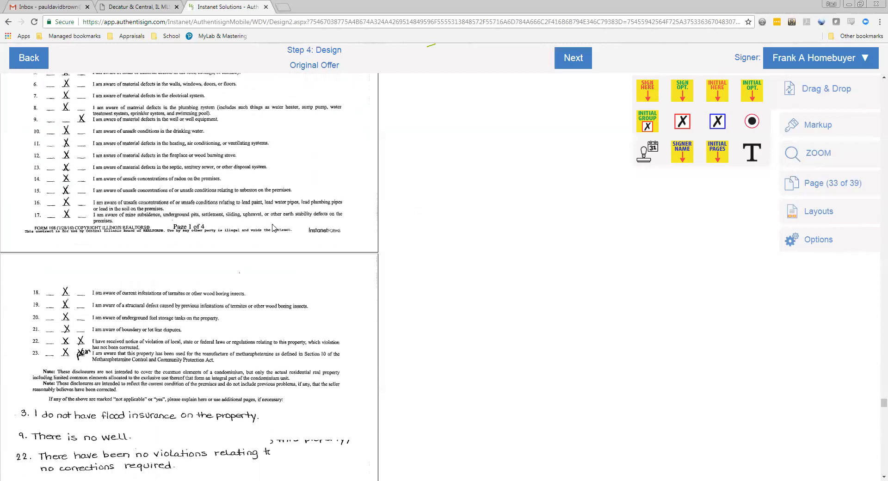
{"action": "scroll", "coordinate": [273, 228], "scroll_direction": "down", "scroll_amount": 3}
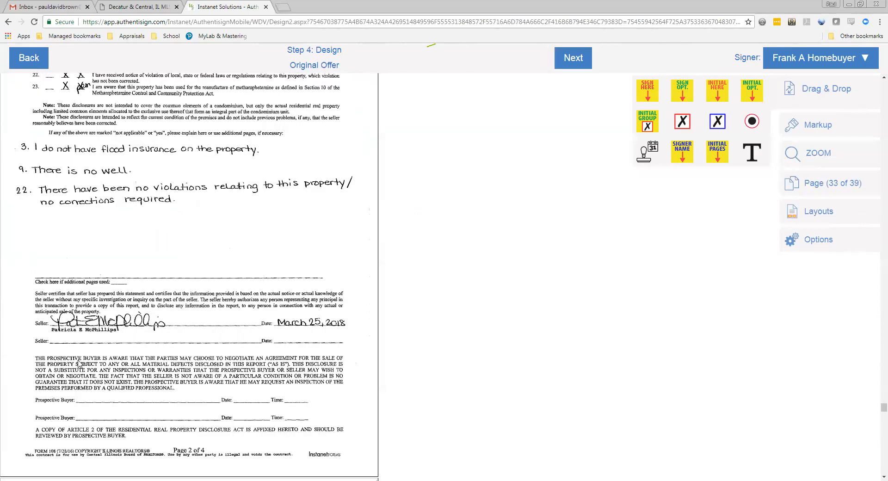
{"action": "scroll", "coordinate": [79, 363], "scroll_direction": "down", "scroll_amount": 1}
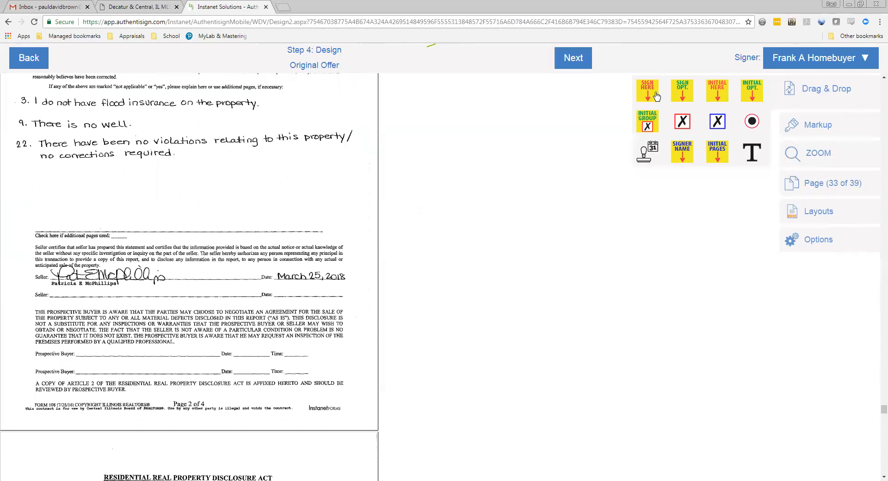
Place a buyer signature on the Prospective Buyer line with an auto-date on the Date line.
{"action": "left_click_drag", "start_coordinate": [649, 92], "coordinate": [94, 313]}
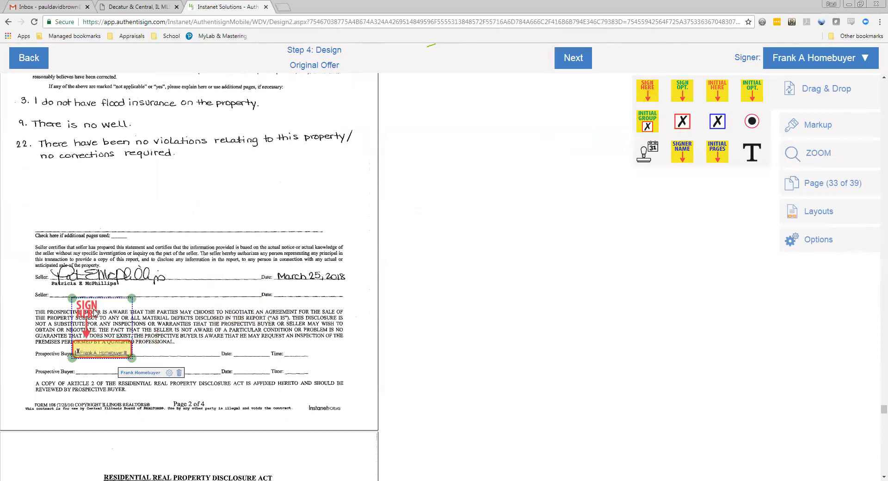
{"action": "left_click", "coordinate": [168, 375]}
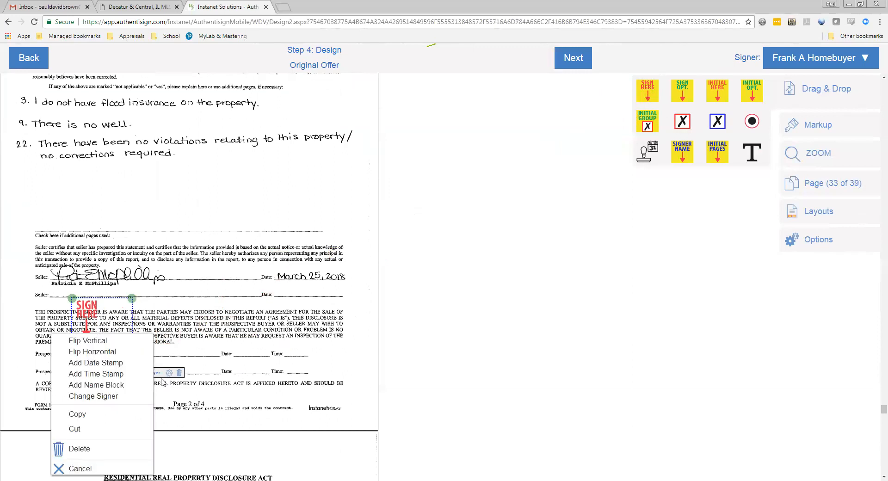
{"action": "left_click", "coordinate": [124, 363]}
{"action": "left_click_drag", "start_coordinate": [156, 354], "coordinate": [250, 353]}
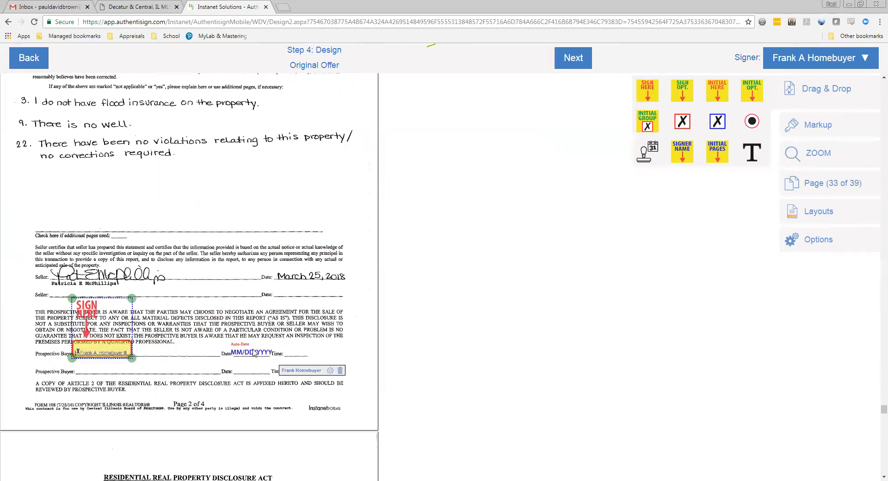
Attach an h:mm tt time stamp to the signature and move it onto the buyer's Time line.
{"action": "left_click", "coordinate": [101, 353]}
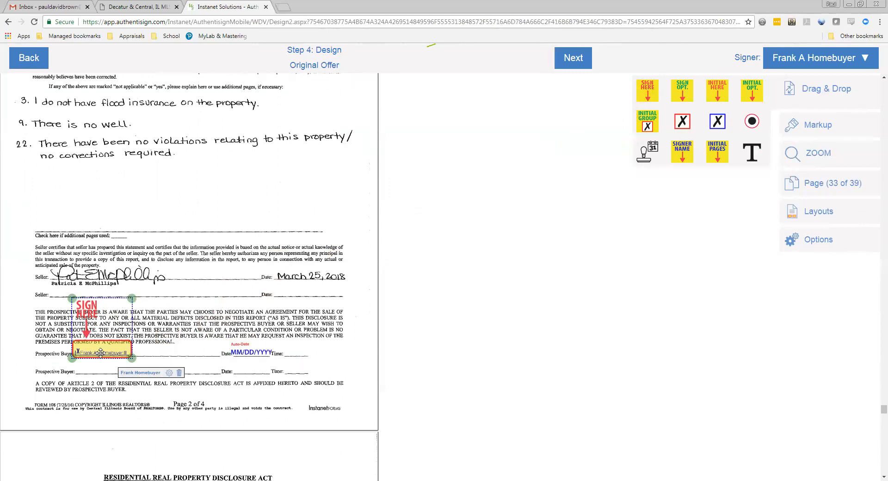
{"action": "left_click", "coordinate": [170, 377]}
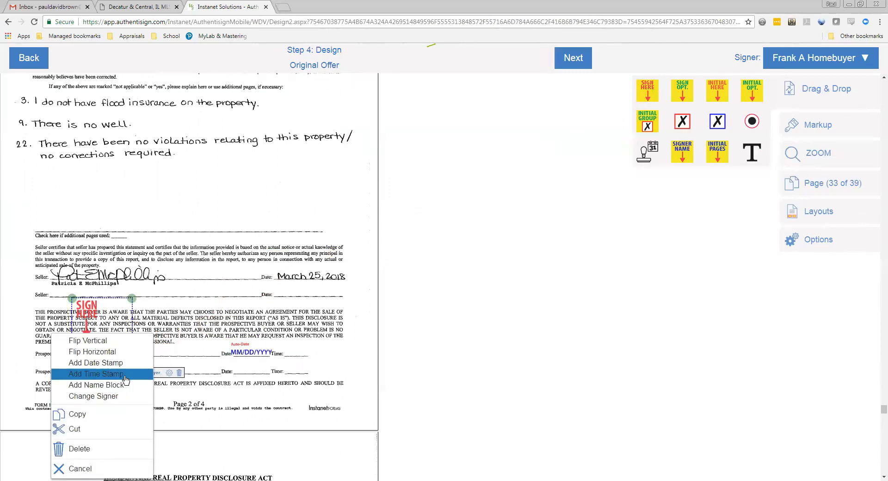
{"action": "left_click", "coordinate": [142, 381]}
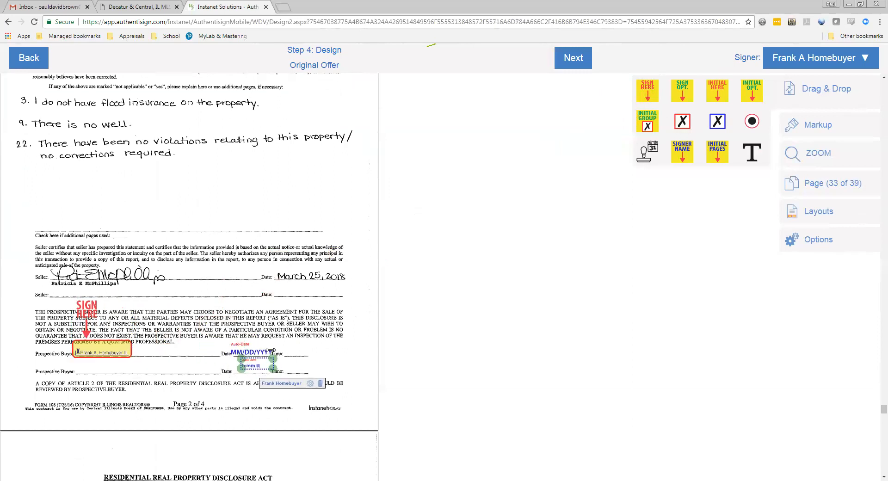
{"action": "left_click", "coordinate": [257, 375]}
{"action": "left_click_drag", "start_coordinate": [252, 368], "coordinate": [302, 348]}
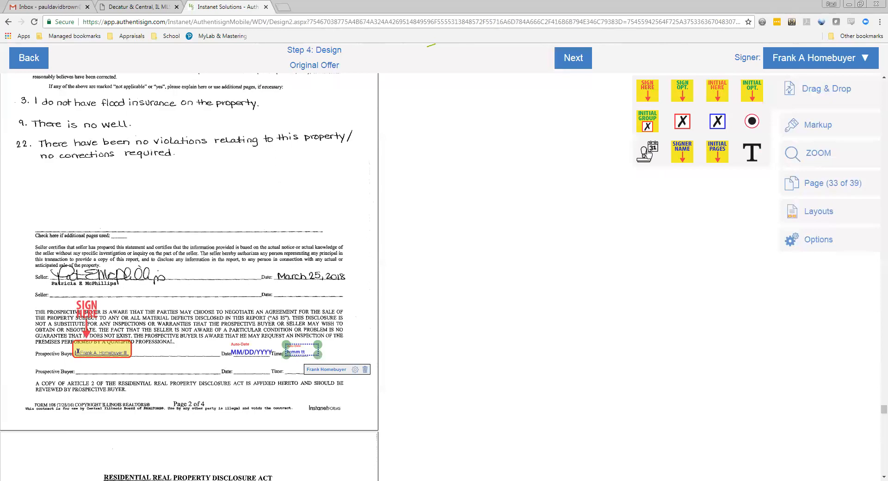
Add an auto-date field on the 'Date provided to Buyer' line.
{"action": "left_click", "coordinate": [314, 310]}
{"action": "scroll", "coordinate": [313, 310], "scroll_direction": "down", "scroll_amount": 10}
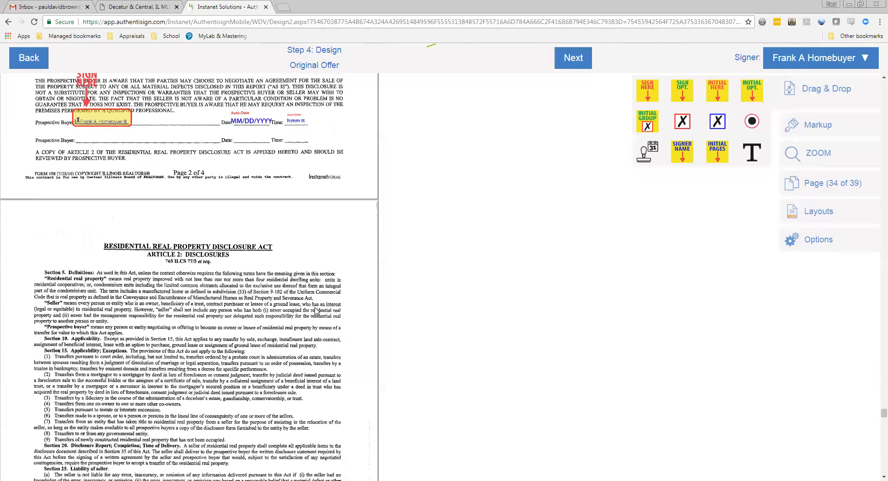
{"action": "scroll", "coordinate": [315, 310], "scroll_direction": "down", "scroll_amount": 8}
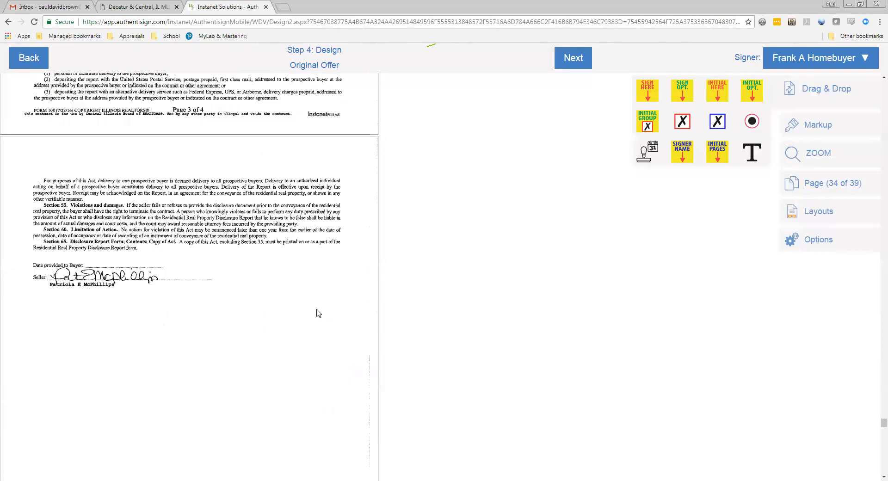
{"action": "left_click_drag", "start_coordinate": [656, 163], "coordinate": [108, 220]}
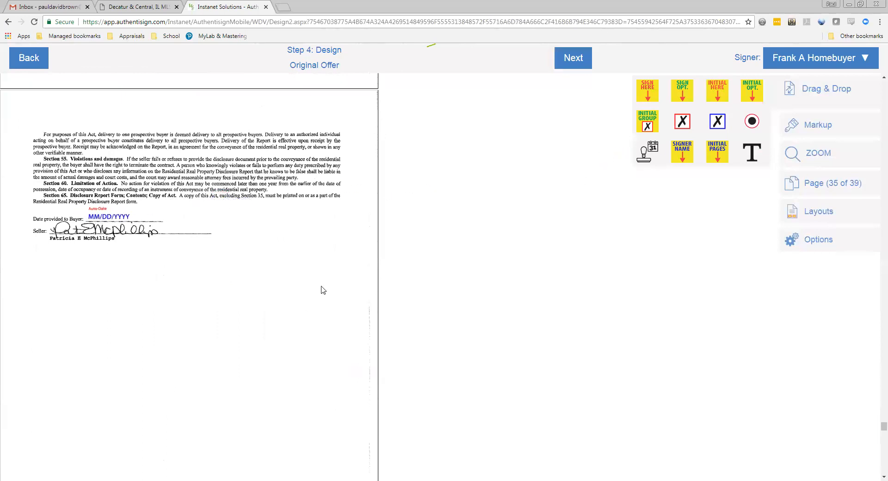
Add buyer initials beside lines (c), (d), (e) and a checkbox on the 10-day opportunity option.
{"action": "scroll", "coordinate": [323, 290], "scroll_direction": "down", "scroll_amount": 8}
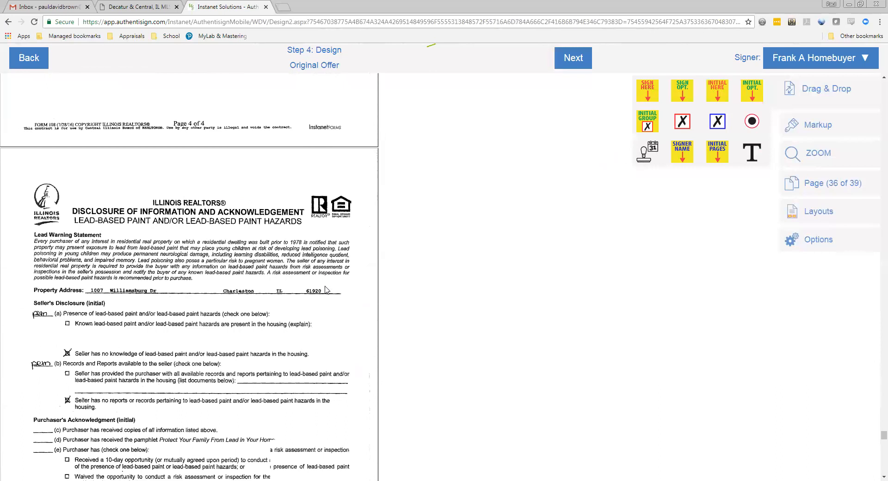
{"action": "scroll", "coordinate": [326, 290], "scroll_direction": "down", "scroll_amount": 3}
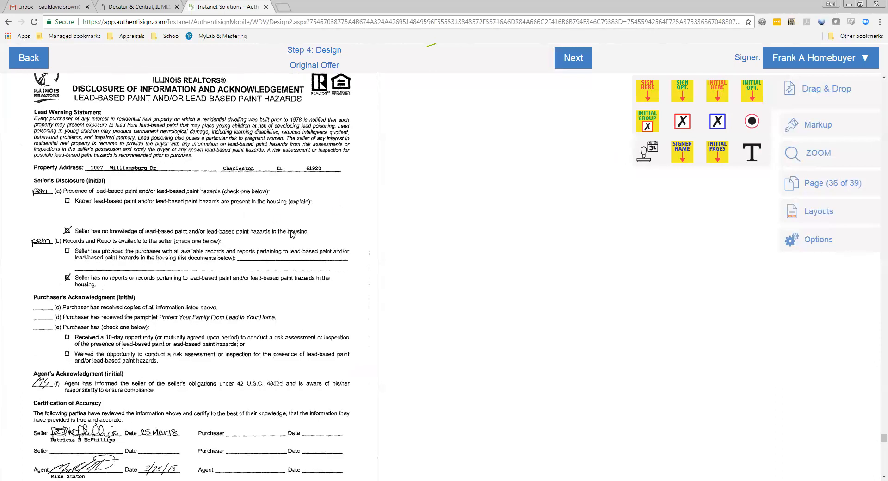
{"action": "scroll", "coordinate": [292, 261], "scroll_direction": "down", "scroll_amount": 1}
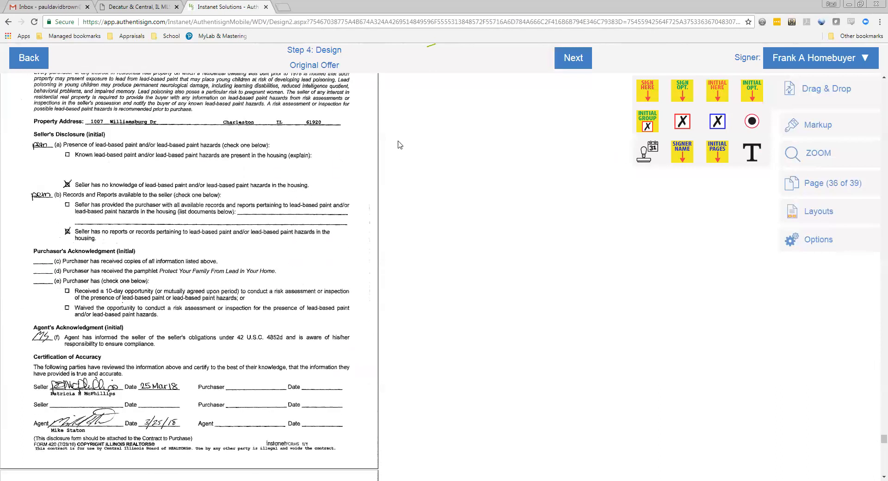
{"action": "left_click_drag", "start_coordinate": [717, 95], "coordinate": [50, 264]}
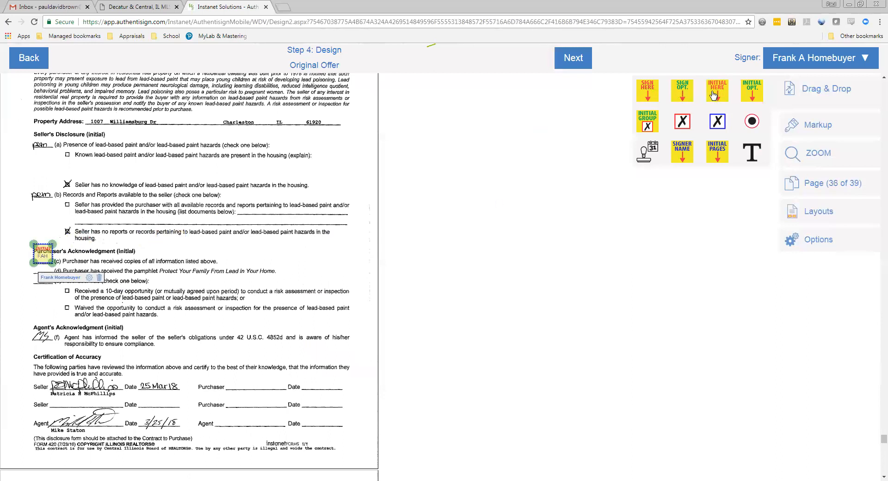
{"action": "left_click_drag", "start_coordinate": [251, 257], "coordinate": [47, 274]}
{"action": "left_click_drag", "start_coordinate": [717, 92], "coordinate": [51, 281]}
{"action": "left_click", "coordinate": [301, 293]}
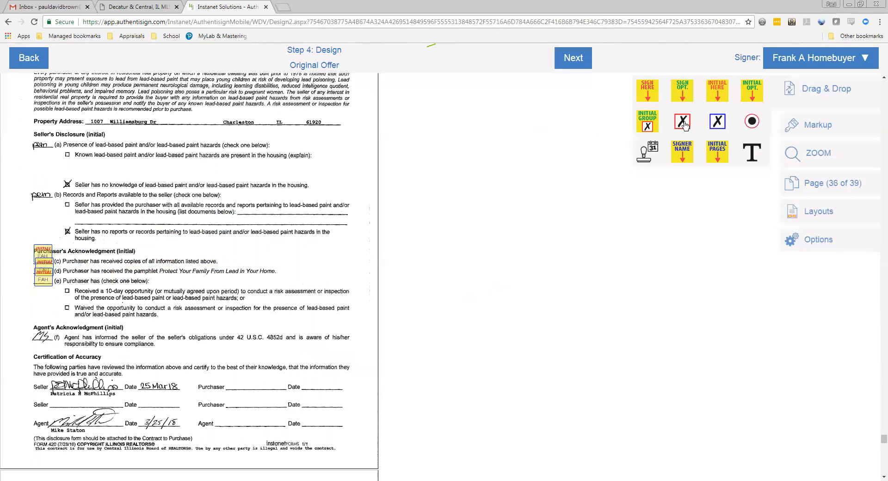
{"action": "left_click_drag", "start_coordinate": [68, 298], "coordinate": [79, 304]}
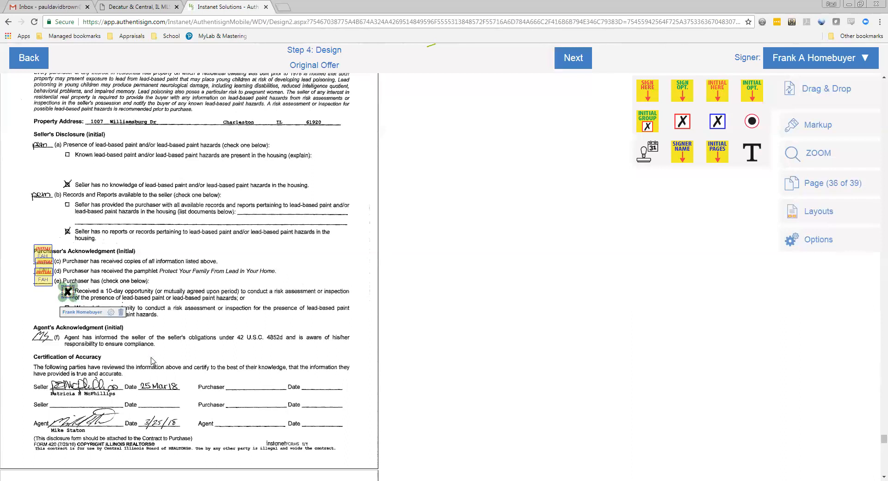
{"action": "left_click", "coordinate": [269, 334]}
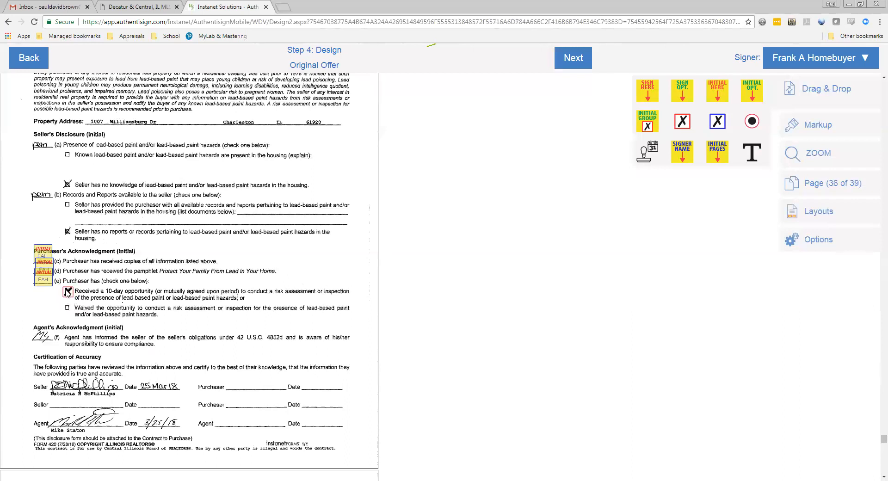
Place the buyer signature with a date stamp on the lead-paint disclosure's Purchaser line.
{"action": "mouse_move", "coordinate": [648, 91]}
{"action": "left_mouse_down"}
{"action": "mouse_move", "coordinate": [250, 367]}
{"action": "mouse_move", "coordinate": [241, 351]}
{"action": "left_mouse_up"}
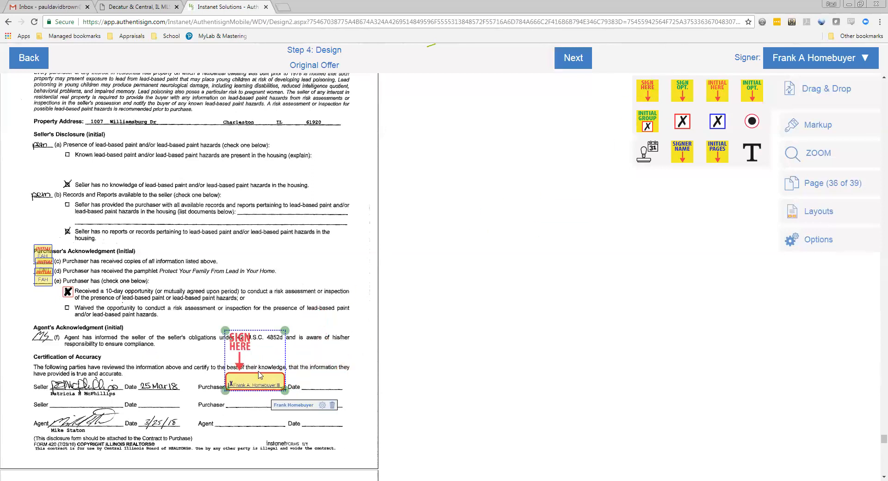
{"action": "left_click", "coordinate": [322, 405]}
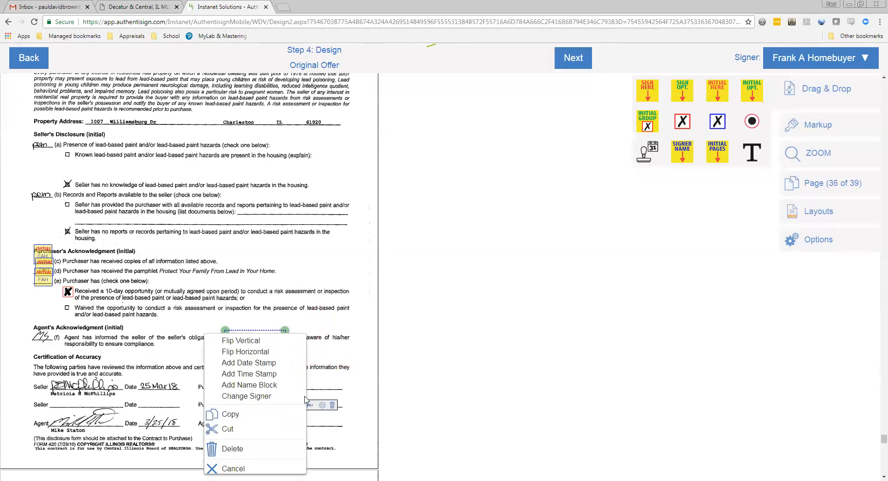
{"action": "left_click", "coordinate": [263, 366]}
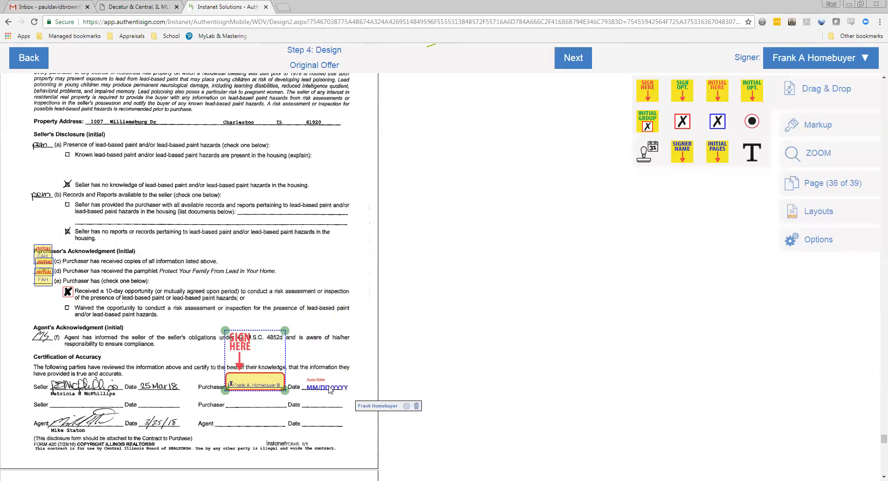
{"action": "left_click", "coordinate": [328, 388]}
{"action": "left_click", "coordinate": [341, 355]}
{"action": "scroll", "coordinate": [341, 355], "scroll_direction": "down", "scroll_amount": 3}
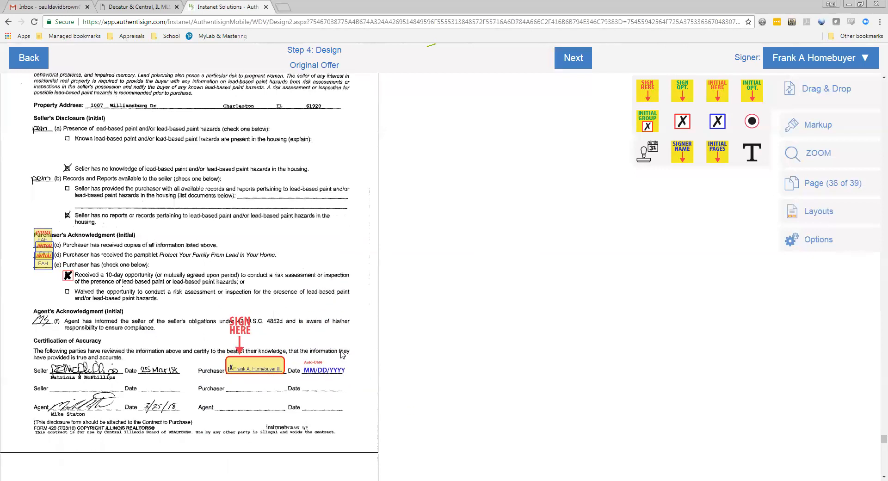
{"action": "scroll", "coordinate": [342, 355], "scroll_direction": "down", "scroll_amount": 4}
{"action": "scroll", "coordinate": [343, 355], "scroll_direction": "down", "scroll_amount": 4}
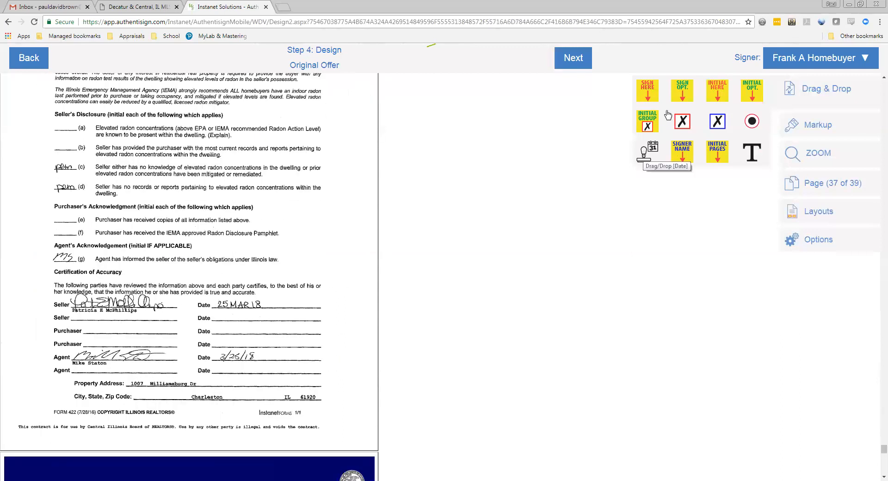
Add buyer initials on radon lines (e) and (f), plus a Purchaser signature dated on the Date line.
{"action": "left_click_drag", "start_coordinate": [711, 97], "coordinate": [71, 219]}
{"action": "left_click_drag", "start_coordinate": [716, 90], "coordinate": [67, 228]}
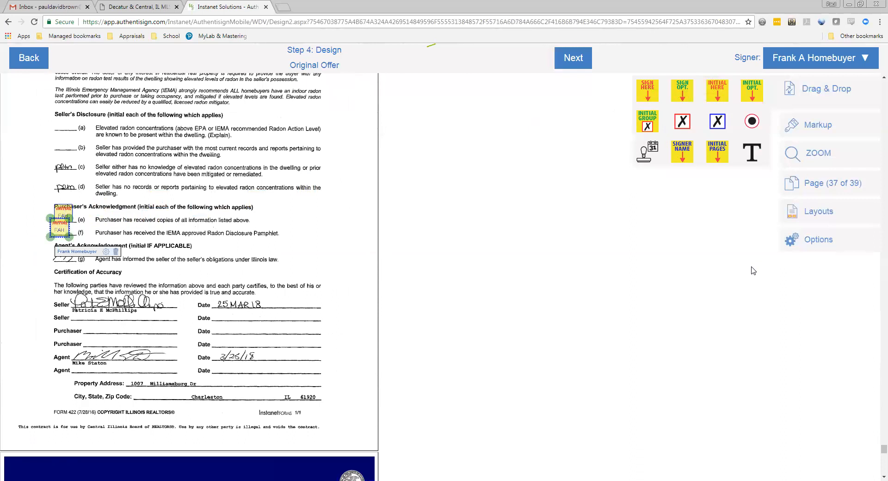
{"action": "left_click_drag", "start_coordinate": [648, 96], "coordinate": [95, 297]}
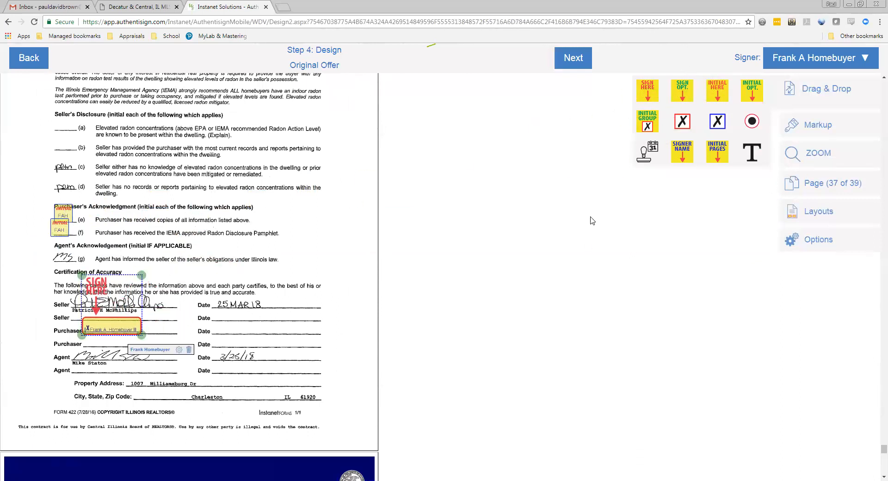
{"action": "left_click", "coordinate": [178, 350]}
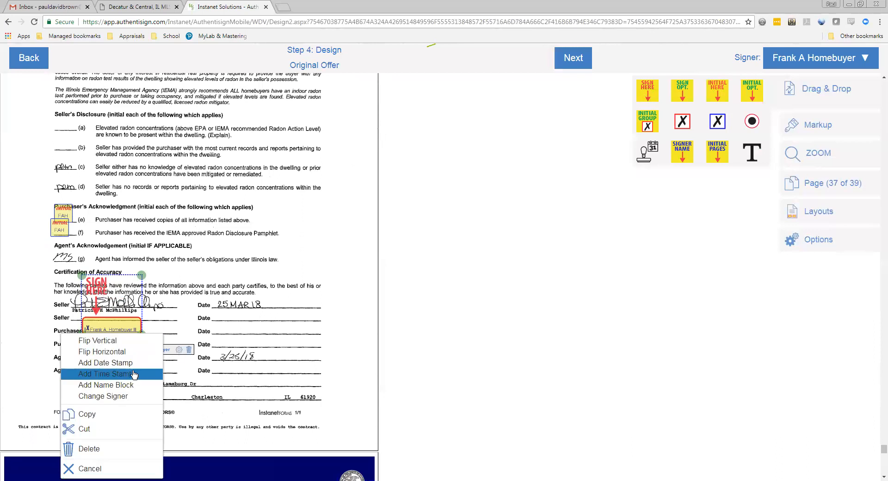
{"action": "left_click", "coordinate": [139, 363]}
{"action": "left_click_drag", "start_coordinate": [168, 336], "coordinate": [235, 332]}
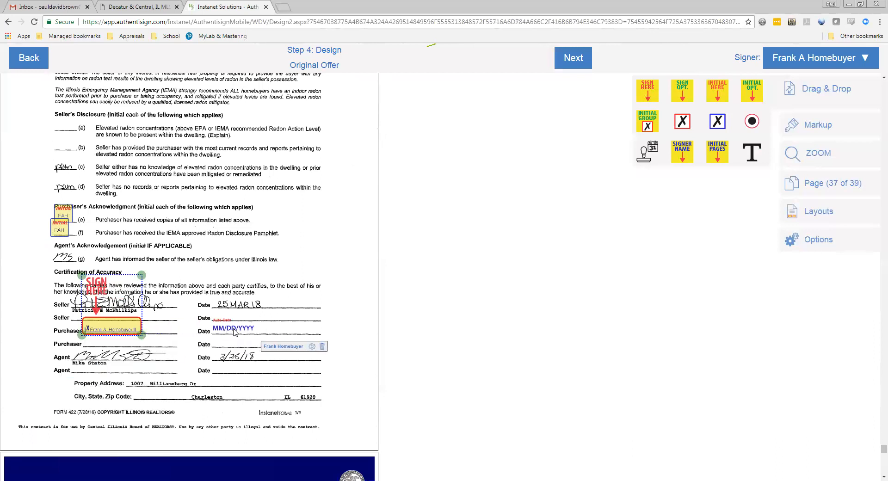
Add a buyer initials field beside the radon guidelines title on page 38.
{"action": "scroll", "coordinate": [357, 376], "scroll_direction": "down", "scroll_amount": 8}
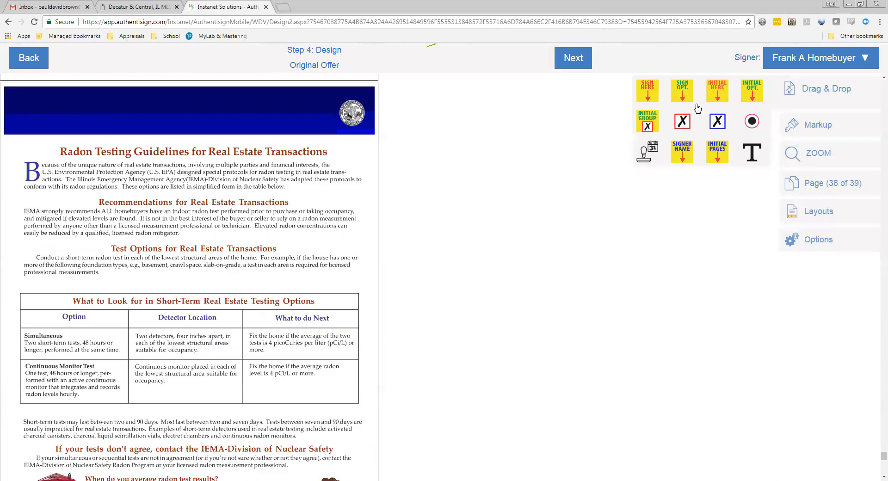
{"action": "left_click_drag", "start_coordinate": [716, 92], "coordinate": [363, 160]}
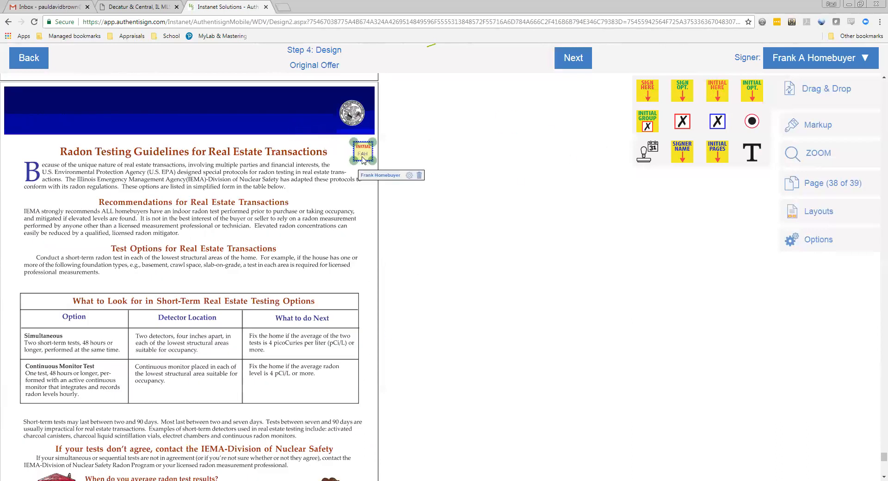
{"action": "scroll", "coordinate": [571, 301], "scroll_direction": "down", "scroll_amount": 10}
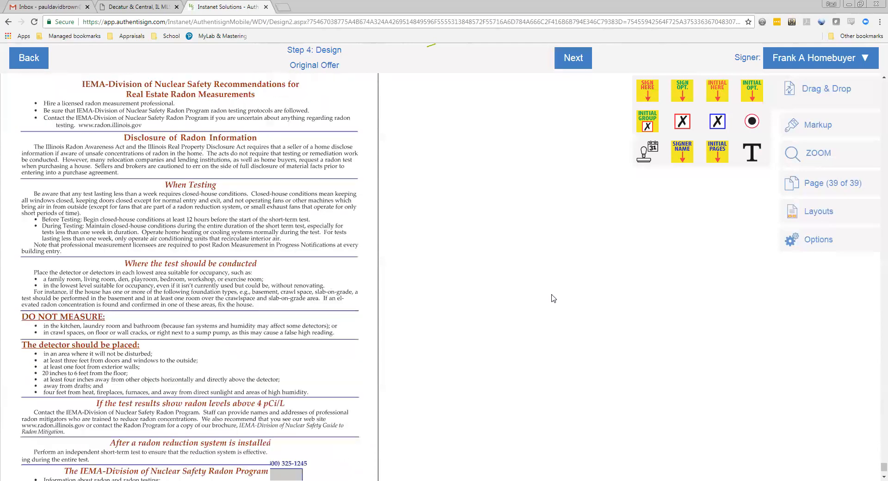
{"action": "scroll", "coordinate": [549, 301], "scroll_direction": "up", "scroll_amount": 15}
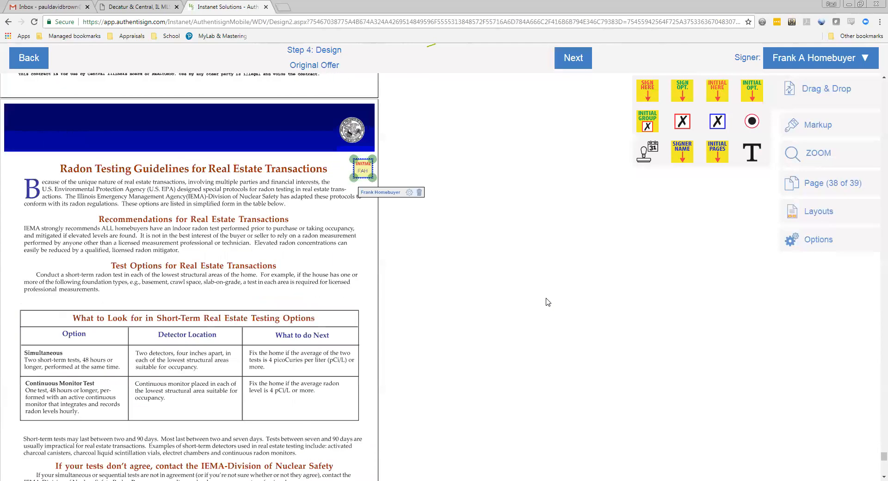
{"action": "scroll", "coordinate": [543, 302], "scroll_direction": "up", "scroll_amount": 5}
{"action": "scroll", "coordinate": [543, 302], "scroll_direction": "down", "scroll_amount": 2}
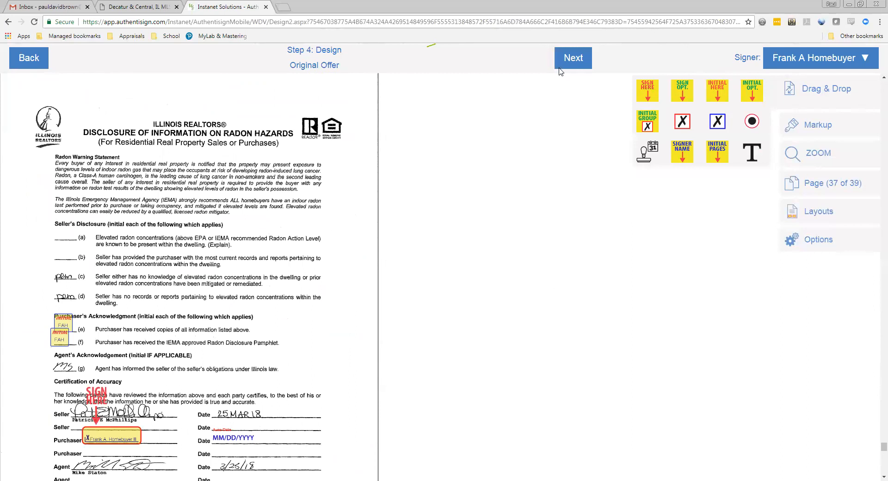
Finish field placement and open the invitation e-mail subject and text customisation.
{"action": "left_click", "coordinate": [574, 59]}
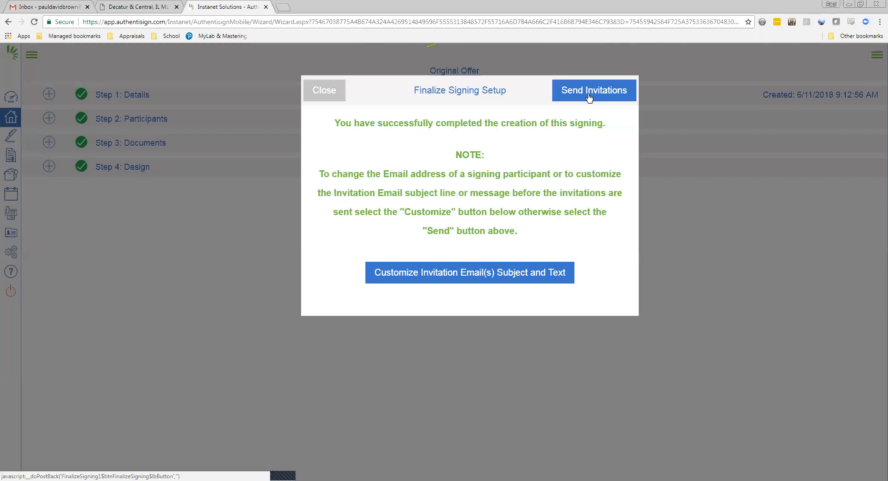
{"action": "left_click", "coordinate": [449, 277]}
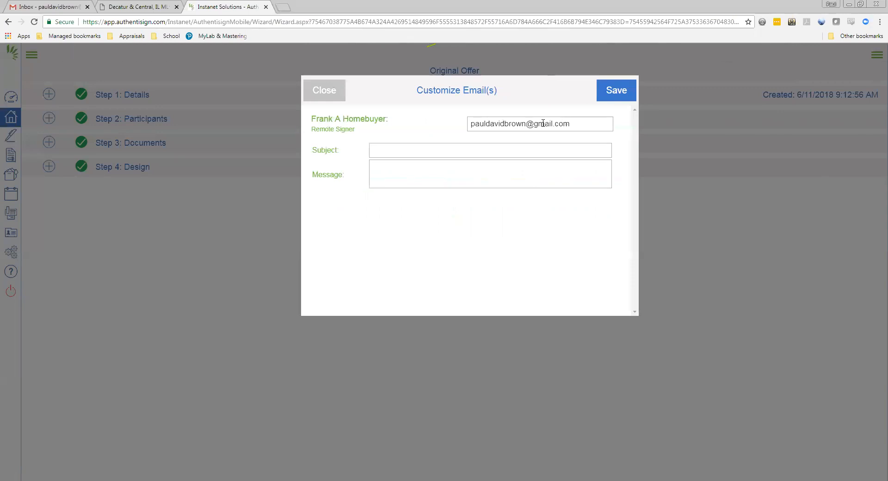
Save subject 'Purchase Contract for Williamsburg Property' with a note inviting questions on the contract or disclosures.
{"action": "left_click", "coordinate": [447, 152]}
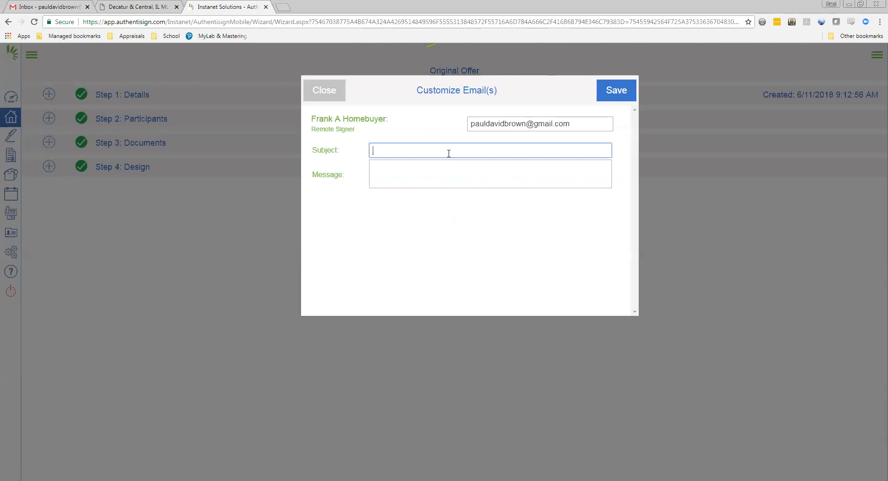
{"action": "type", "text": "O"}
{"action": "key", "text": "BackSpace"}
{"action": "key", "text": "BackSpace"}
{"action": "key", "text": "BackSpace"}
{"action": "key", "text": "BackSpace"}
{"action": "key", "text": "BackSpace"}
{"action": "key", "text": "BackSpace"}
{"action": "key", "text": "BackSpace"}
{"action": "type", "text": "Purchase Contract for Williamsburg Property"}
{"action": "key", "text": "Tab"}
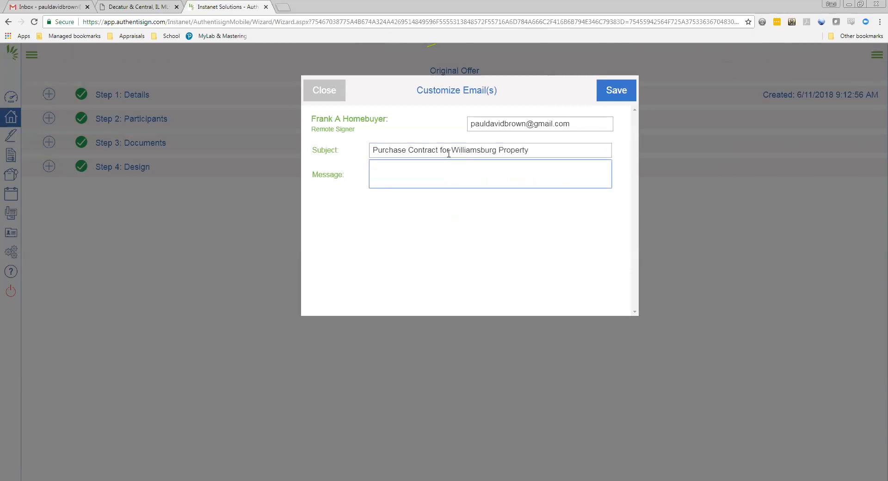
{"action": "type", "text": "Frank - call me if you have any questions"}
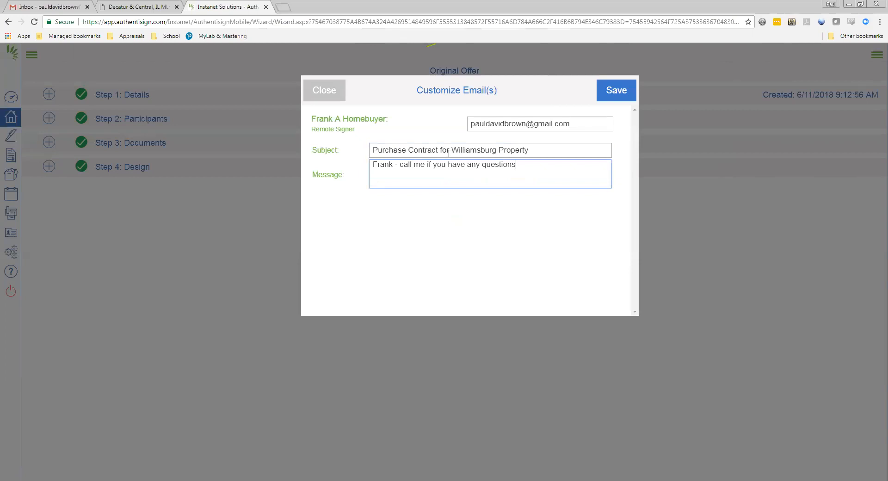
{"action": "type", "text": " on the contrac"}
{"action": "type", "text": "t or disclosu"}
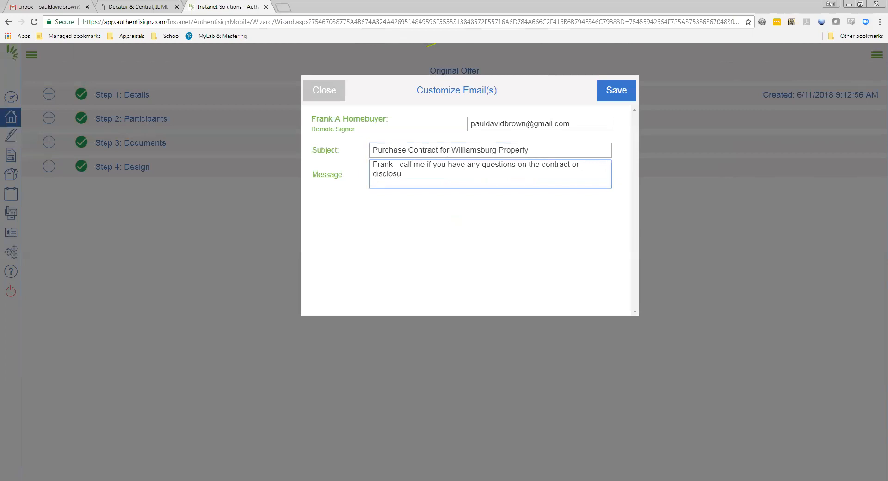
{"action": "type", "text": "res."}
{"action": "left_click", "coordinate": [614, 96]}
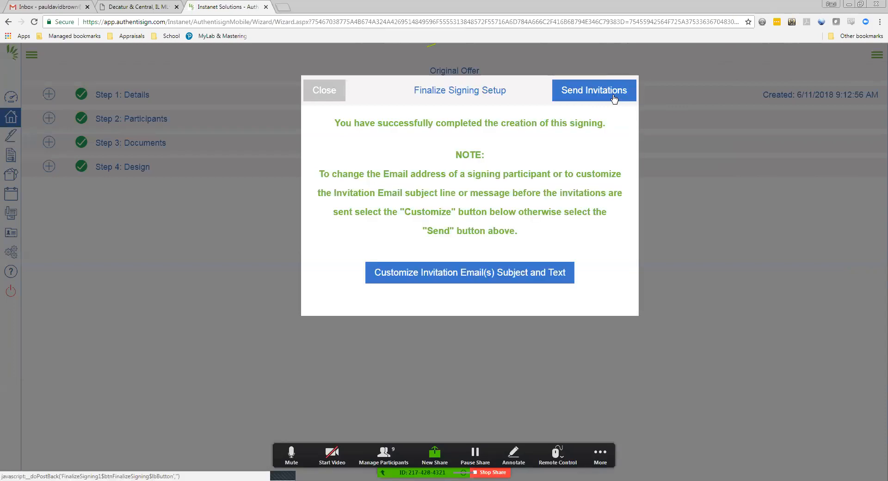
Send the Original Offer signing invitations and acknowledge the success message.
{"action": "left_click", "coordinate": [585, 96]}
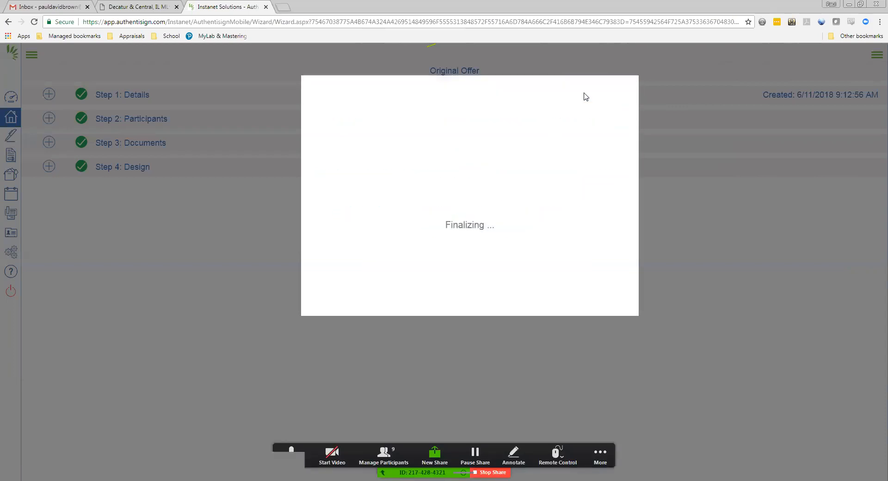
{"action": "left_click", "coordinate": [624, 95]}
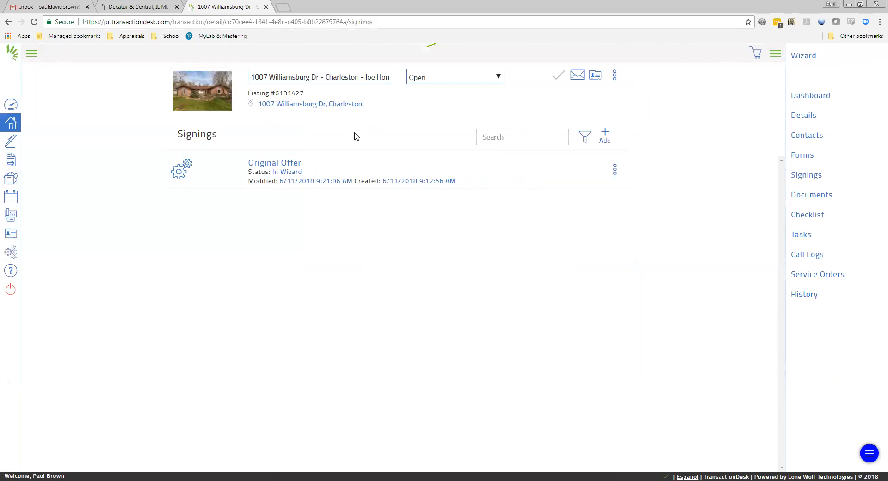
Refresh the signings list to confirm Original Offer shows In Progress, then go to the Gmail inbox.
{"action": "left_click", "coordinate": [805, 200]}
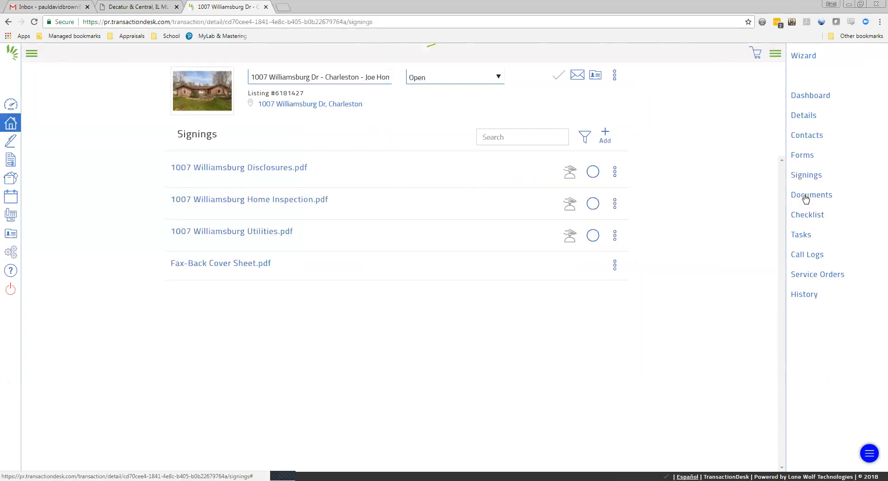
{"action": "left_click", "coordinate": [807, 175]}
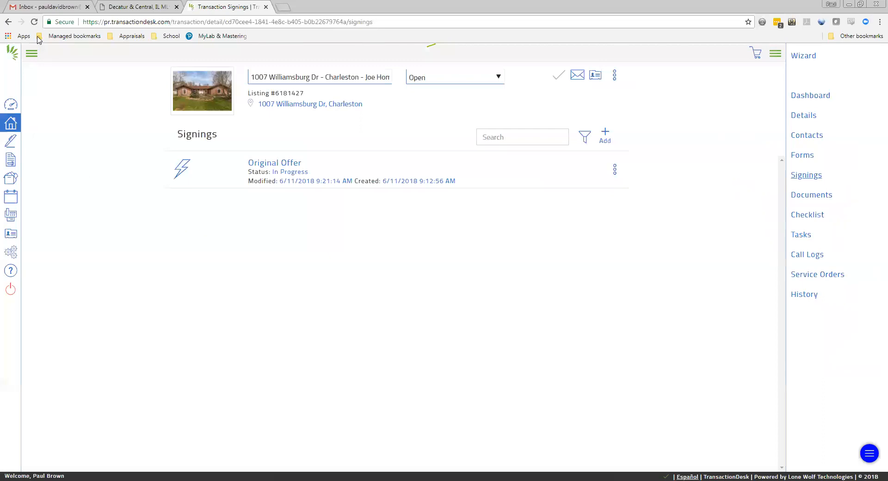
{"action": "left_click", "coordinate": [43, 8]}
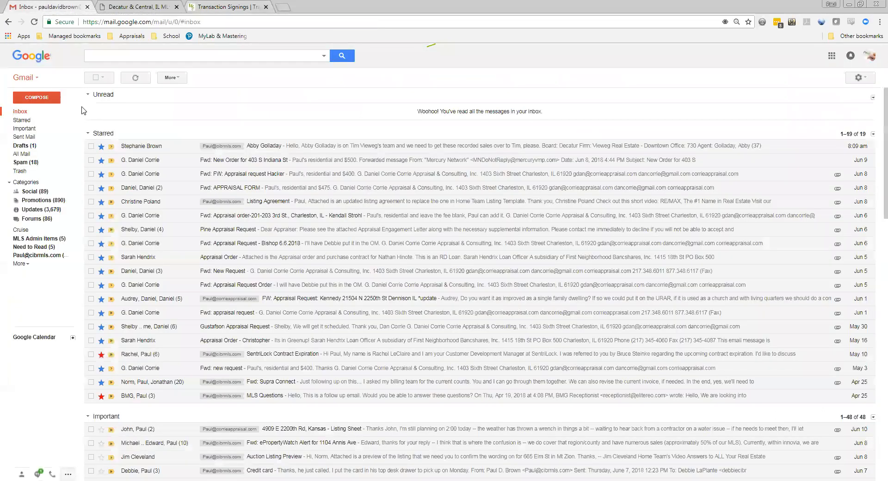
Refresh Gmail repeatedly until the Purchase Contract for Williamsburg Property invitation arrives unread.
{"action": "left_click", "coordinate": [139, 79]}
{"action": "left_click", "coordinate": [138, 78]}
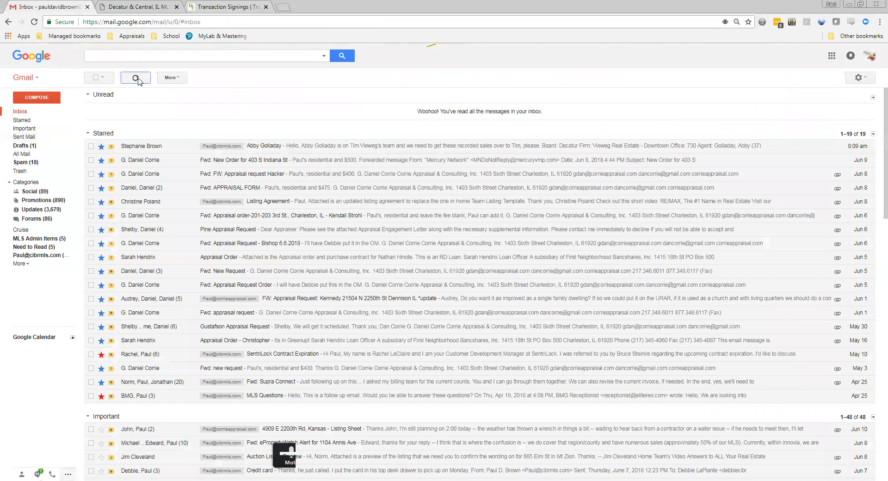
{"action": "left_click", "coordinate": [138, 79]}
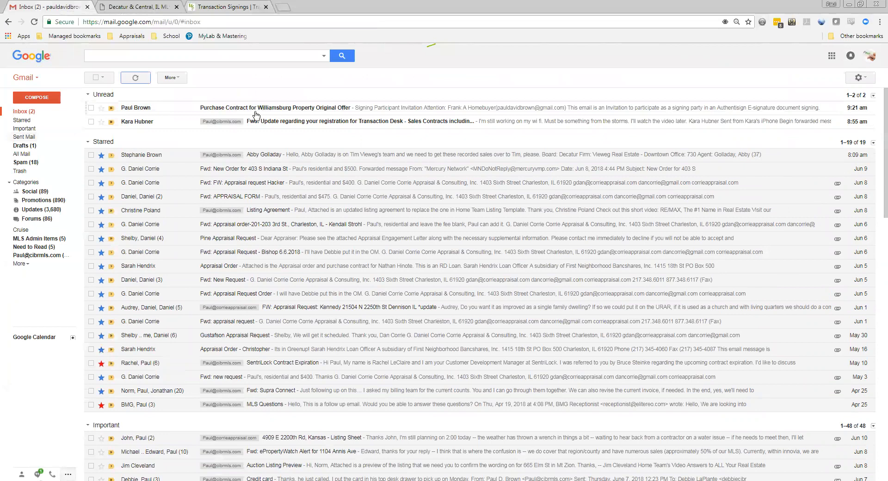
Open the Purchase Contract invitation email and launch signing via its 'Click here to Sign' image.
{"action": "left_click", "coordinate": [283, 108]}
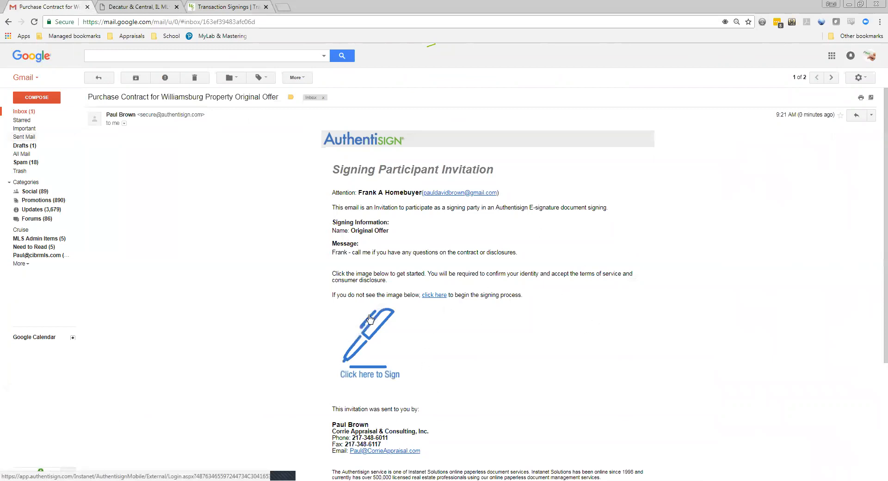
{"action": "left_click", "coordinate": [373, 334]}
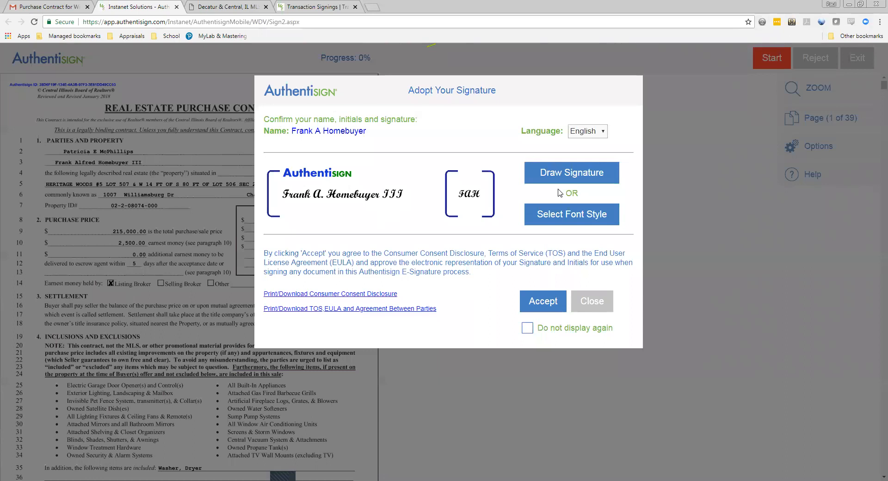
Preview the font-style signature options, then switch to the Draw Signature pad.
{"action": "left_click", "coordinate": [558, 219]}
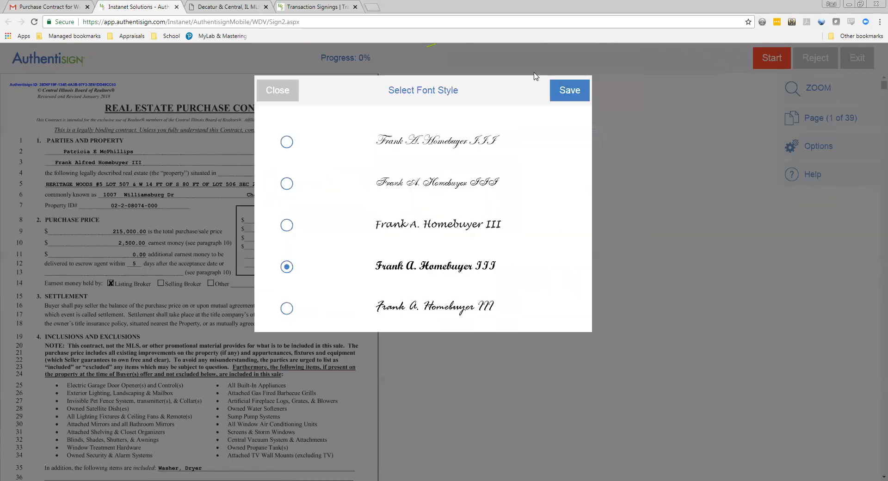
{"action": "left_click", "coordinate": [565, 92]}
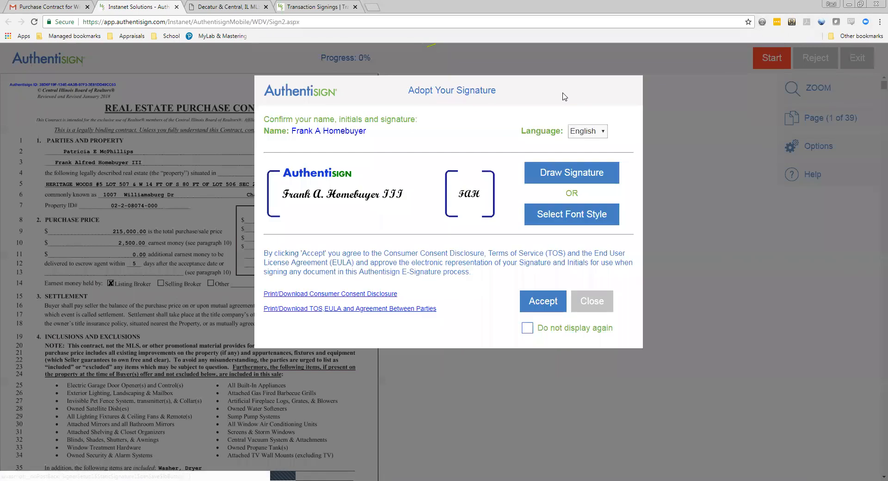
{"action": "left_click", "coordinate": [567, 177]}
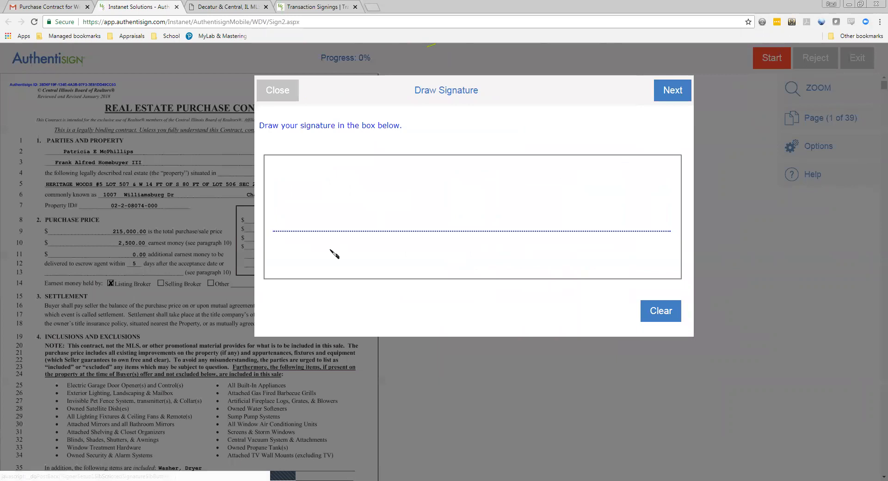
Hand-draw the buyer's signature with its III suffix in the signature pad.
{"action": "mouse_move", "coordinate": [313, 191]}
{"action": "left_mouse_down"}
{"action": "mouse_move", "coordinate": [314, 231]}
{"action": "mouse_move", "coordinate": [298, 226]}
{"action": "mouse_move", "coordinate": [303, 195]}
{"action": "mouse_move", "coordinate": [329, 181]}
{"action": "left_mouse_up"}
{"action": "left_click_drag", "start_coordinate": [311, 209], "coordinate": [329, 199]}
{"action": "mouse_move", "coordinate": [327, 231]}
{"action": "left_mouse_down"}
{"action": "mouse_move", "coordinate": [390, 202]}
{"action": "mouse_move", "coordinate": [383, 226]}
{"action": "mouse_move", "coordinate": [415, 230]}
{"action": "mouse_move", "coordinate": [455, 186]}
{"action": "mouse_move", "coordinate": [458, 227]}
{"action": "mouse_move", "coordinate": [503, 206]}
{"action": "mouse_move", "coordinate": [517, 214]}
{"action": "mouse_move", "coordinate": [525, 239]}
{"action": "mouse_move", "coordinate": [544, 217]}
{"action": "mouse_move", "coordinate": [553, 232]}
{"action": "mouse_move", "coordinate": [577, 227]}
{"action": "left_mouse_up"}
{"action": "mouse_move", "coordinate": [591, 212]}
{"action": "left_mouse_down"}
{"action": "mouse_move", "coordinate": [590, 228]}
{"action": "mouse_move", "coordinate": [599, 209]}
{"action": "left_mouse_up"}
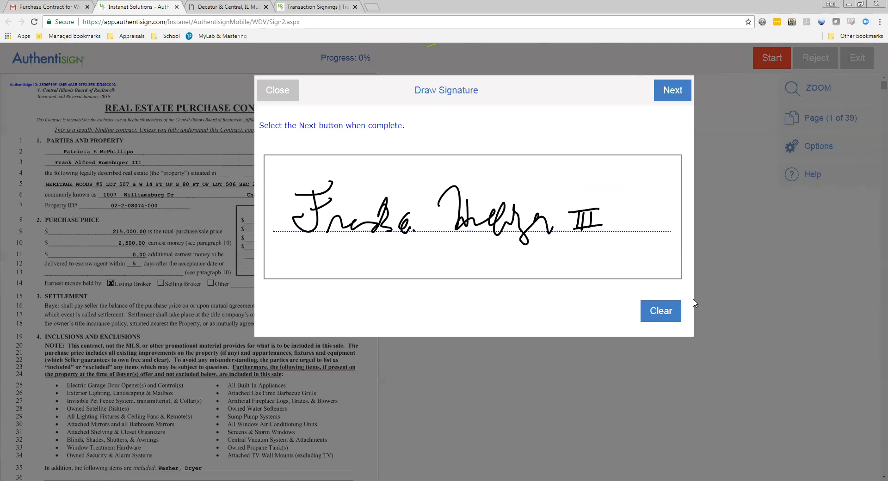
Draw the FAB3 initials and adopt the drawn signature and initials.
{"action": "left_click", "coordinate": [673, 90]}
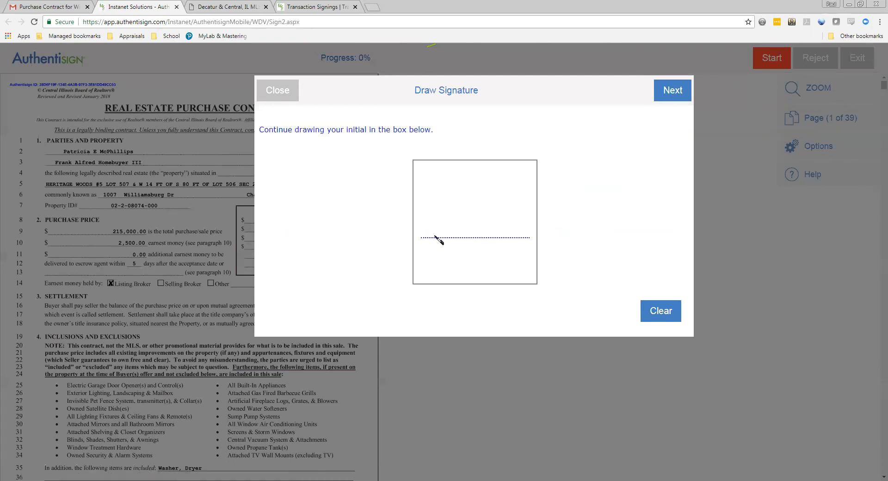
{"action": "mouse_move", "coordinate": [449, 191]}
{"action": "left_mouse_down"}
{"action": "mouse_move", "coordinate": [430, 231]}
{"action": "mouse_move", "coordinate": [460, 189]}
{"action": "mouse_move", "coordinate": [461, 234]}
{"action": "left_mouse_up"}
{"action": "mouse_move", "coordinate": [475, 194]}
{"action": "left_mouse_down"}
{"action": "mouse_move", "coordinate": [474, 240]}
{"action": "mouse_move", "coordinate": [478, 213]}
{"action": "mouse_move", "coordinate": [496, 236]}
{"action": "mouse_move", "coordinate": [476, 239]}
{"action": "mouse_move", "coordinate": [505, 196]}
{"action": "mouse_move", "coordinate": [517, 235]}
{"action": "mouse_move", "coordinate": [509, 233]}
{"action": "left_mouse_up"}
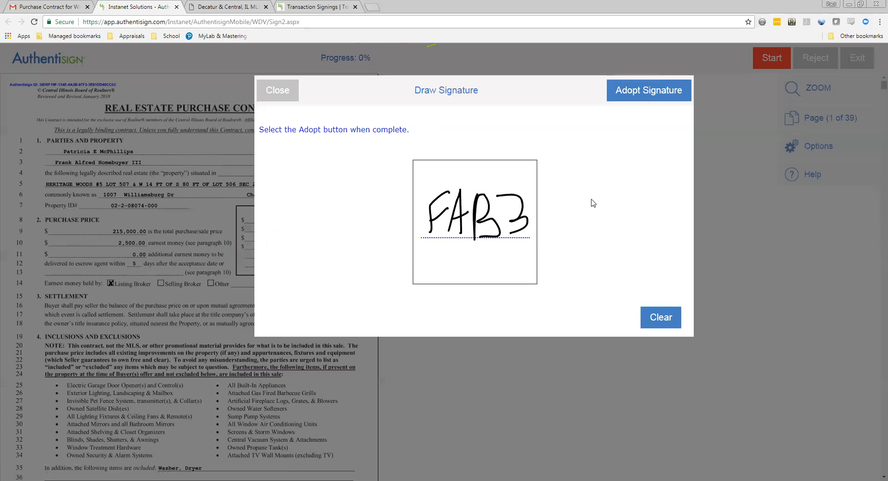
{"action": "left_click", "coordinate": [637, 90]}
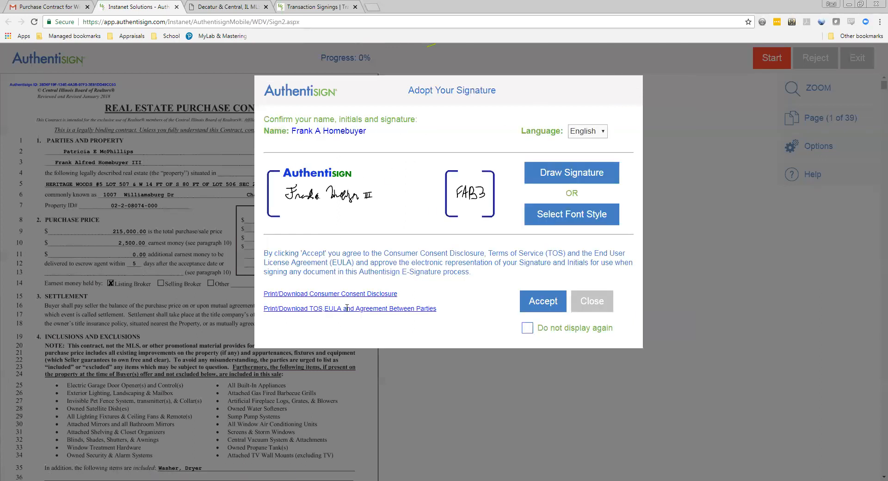
Accept the drawn signature and initials, then scroll through the contract pages.
{"action": "left_click", "coordinate": [539, 302]}
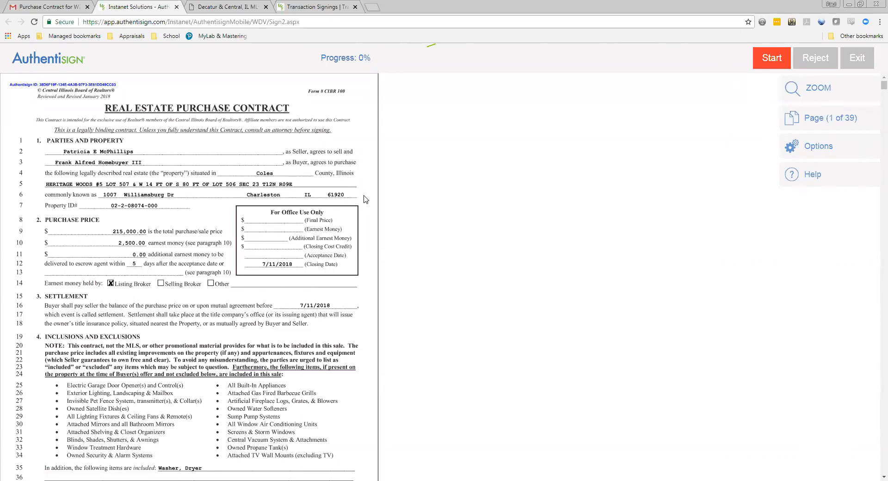
{"action": "scroll", "coordinate": [366, 201], "scroll_direction": "down", "scroll_amount": 20}
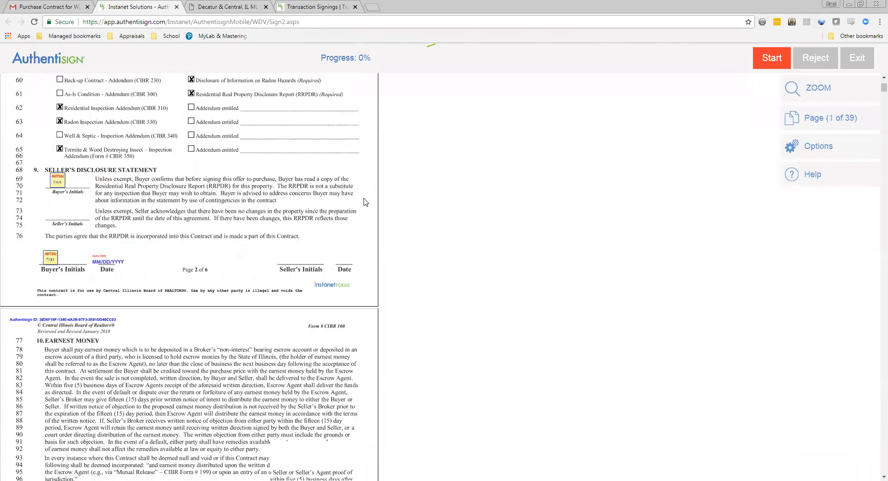
{"action": "scroll", "coordinate": [366, 201], "scroll_direction": "down", "scroll_amount": 5}
{"action": "scroll", "coordinate": [365, 203], "scroll_direction": "up", "scroll_amount": 20}
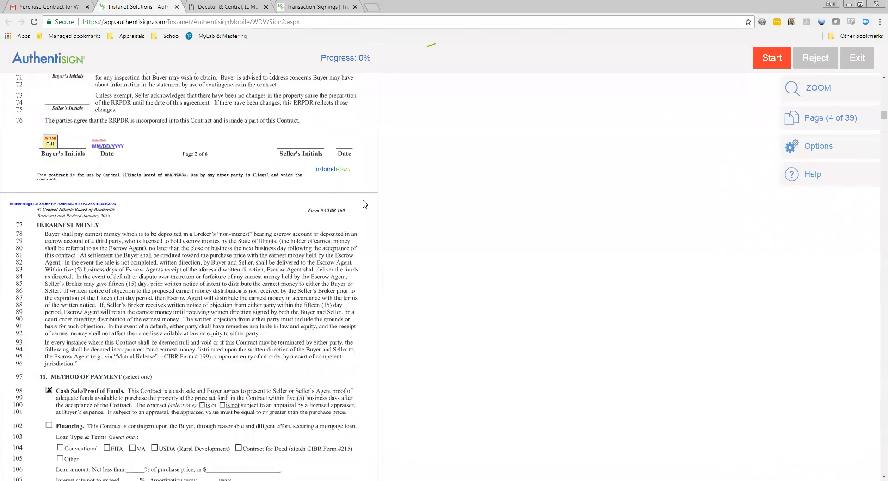
{"action": "scroll", "coordinate": [365, 204], "scroll_direction": "up", "scroll_amount": 7}
{"action": "scroll", "coordinate": [686, 134], "scroll_direction": "down", "scroll_amount": 1}
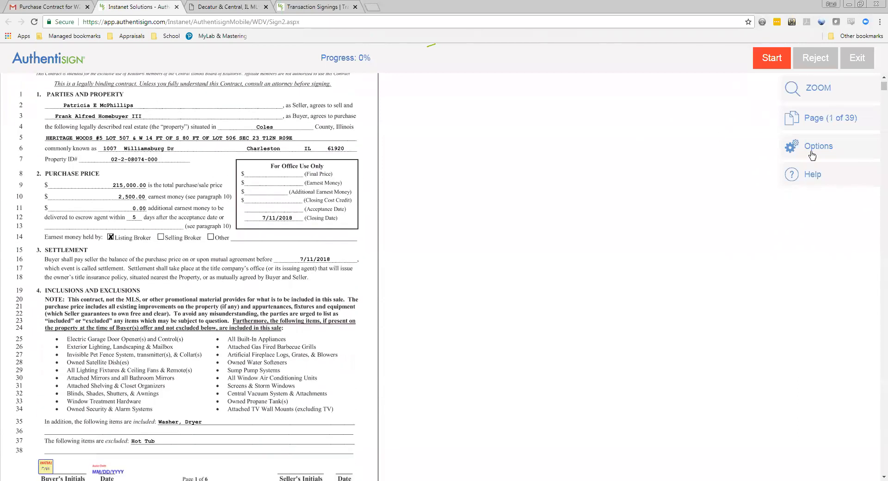
Open and close the document Options list, then return to the top of the contract.
{"action": "left_click", "coordinate": [812, 155]}
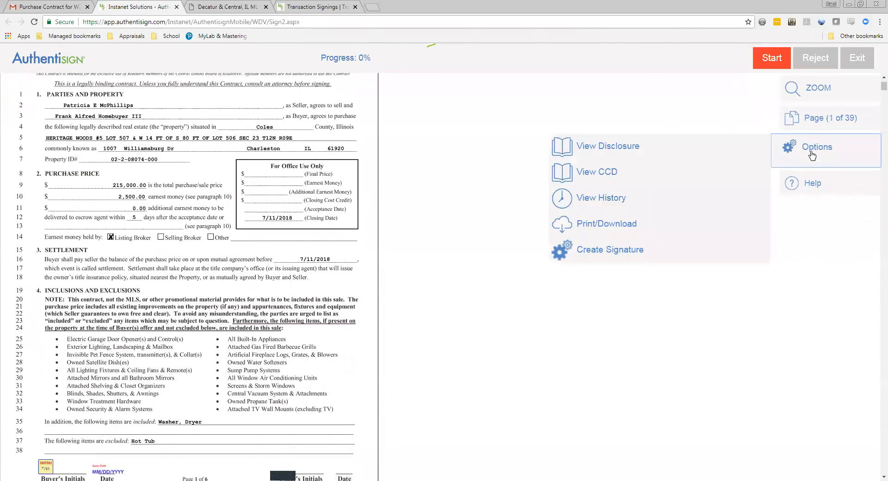
{"action": "left_click", "coordinate": [600, 228]}
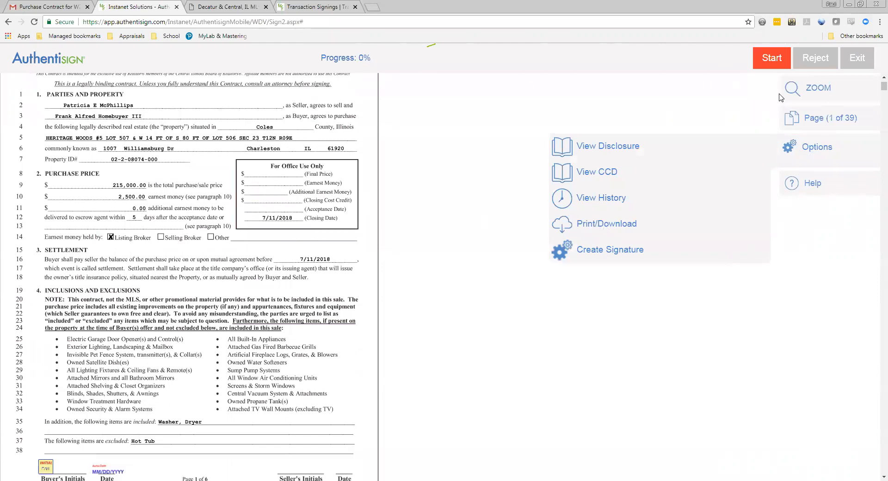
{"action": "left_click", "coordinate": [819, 150]}
{"action": "scroll", "coordinate": [506, 182], "scroll_direction": "up", "scroll_amount": 1}
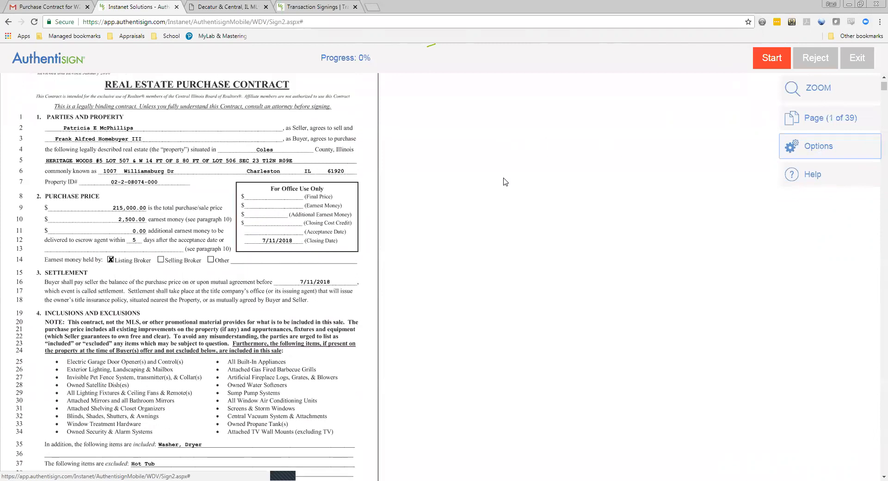
{"action": "scroll", "coordinate": [505, 182], "scroll_direction": "up", "scroll_amount": 1}
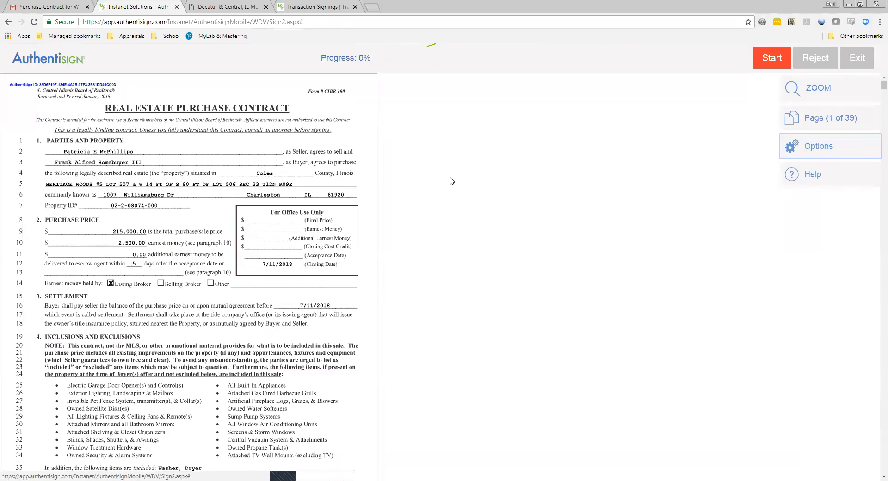
Start the guided fields and initial the buyer boxes, including line 69 and pages 2–5.
{"action": "left_click", "coordinate": [766, 58]}
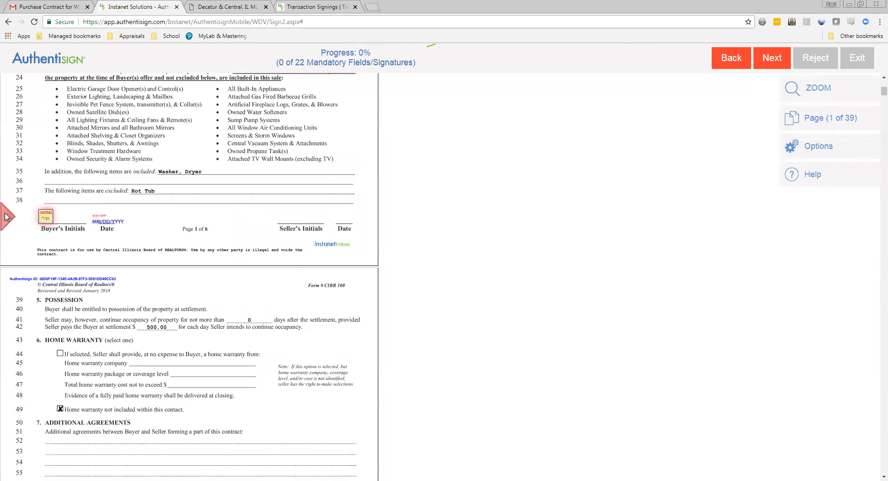
{"action": "left_click", "coordinate": [45, 217]}
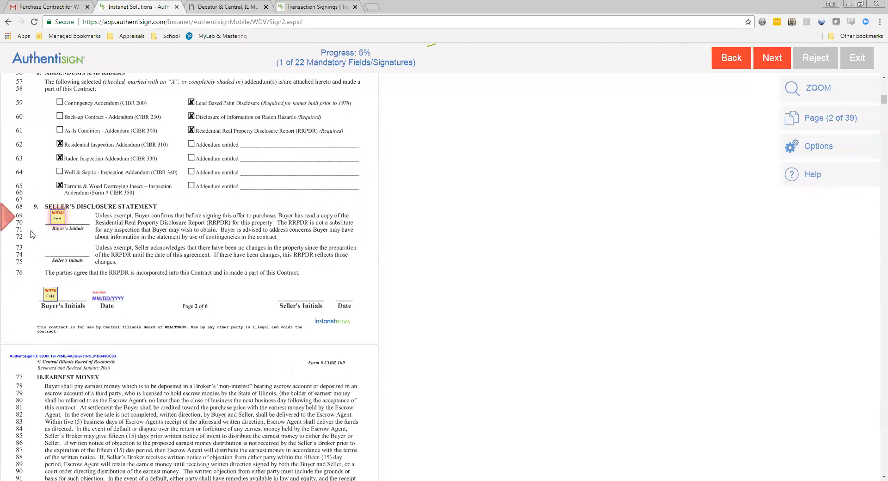
{"action": "left_click", "coordinate": [58, 220]}
{"action": "left_click", "coordinate": [55, 220]}
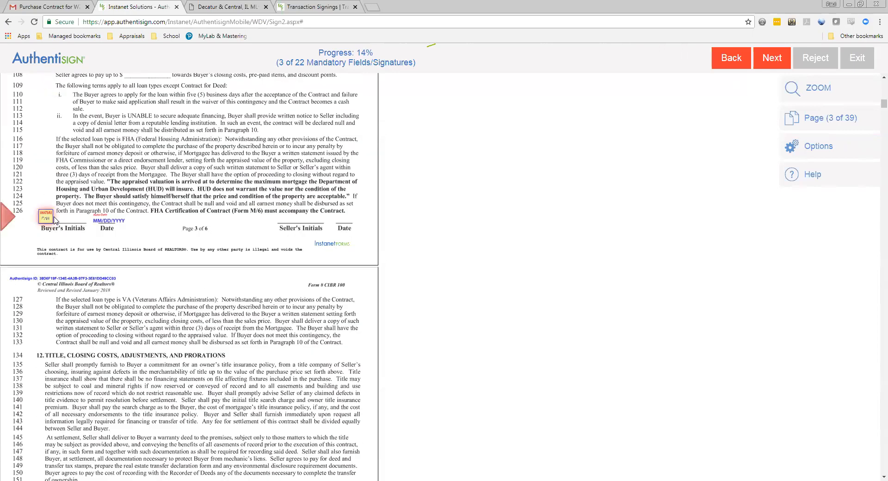
{"action": "left_click", "coordinate": [46, 219]}
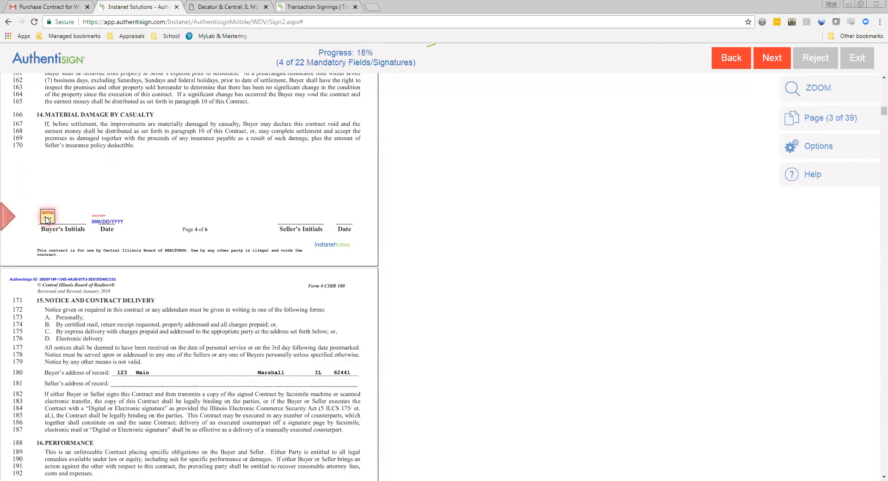
{"action": "left_click", "coordinate": [46, 219]}
{"action": "left_click", "coordinate": [47, 221]}
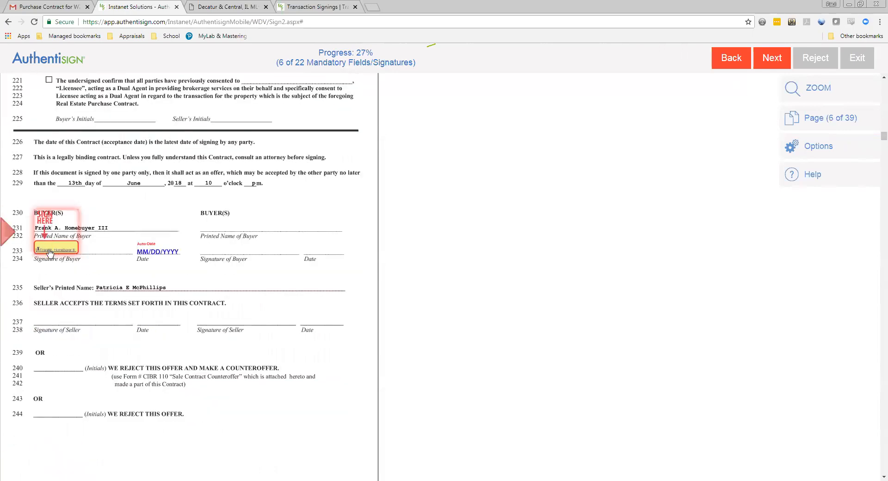
Sign the contract, initial the addendum, and sign the page 9, page 10 and termite addenda.
{"action": "left_click", "coordinate": [51, 250]}
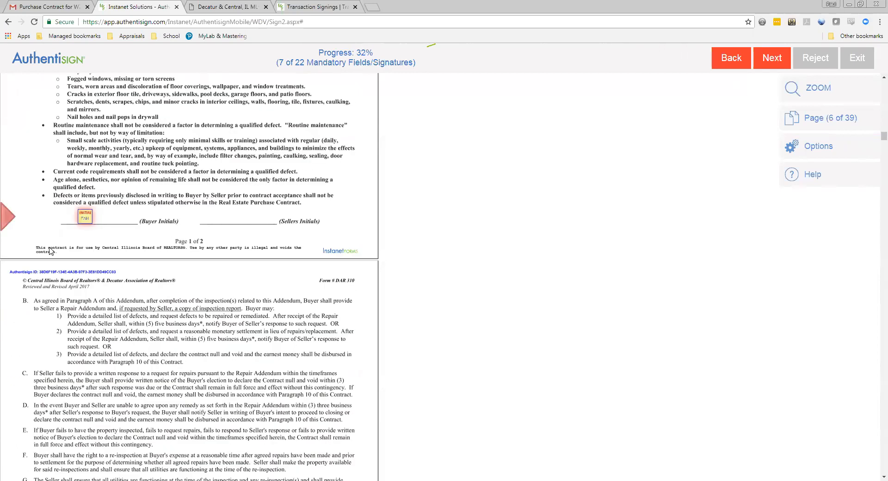
{"action": "left_click", "coordinate": [89, 219]}
{"action": "left_click", "coordinate": [51, 259]}
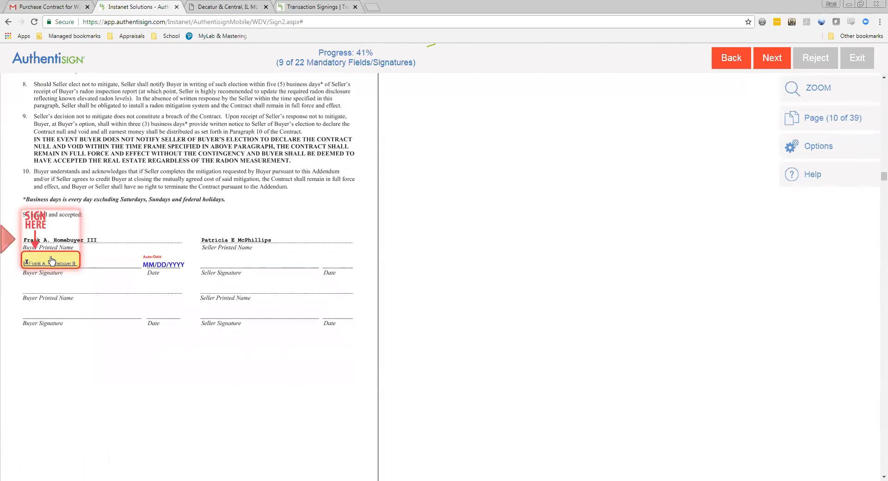
{"action": "left_click", "coordinate": [45, 265]}
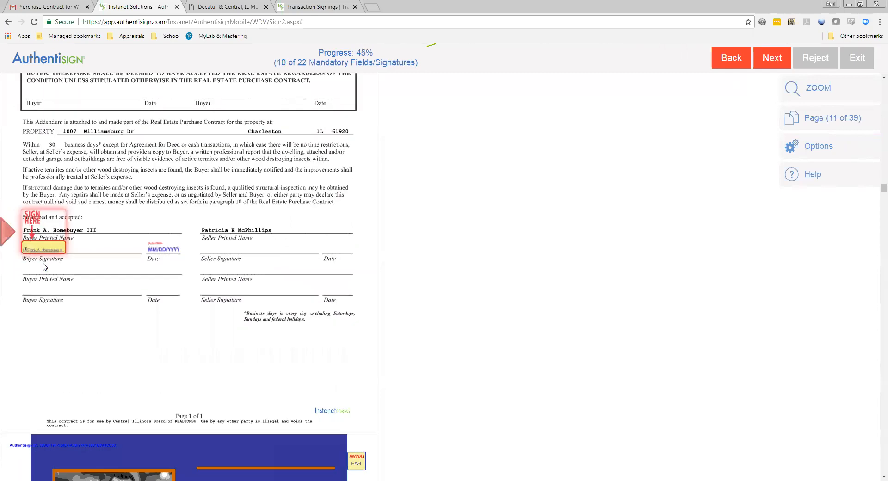
{"action": "scroll", "coordinate": [73, 249], "scroll_direction": "up", "scroll_amount": 5}
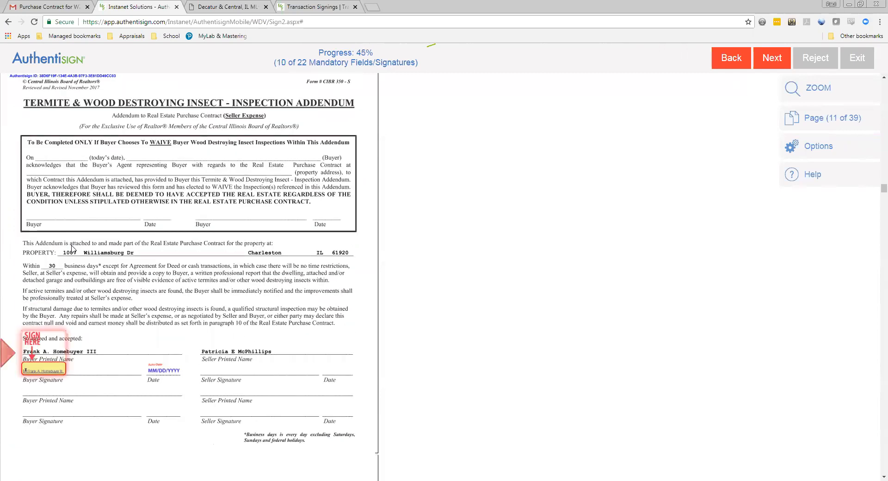
{"action": "scroll", "coordinate": [72, 250], "scroll_direction": "down", "scroll_amount": 3}
{"action": "left_click", "coordinate": [49, 340]}
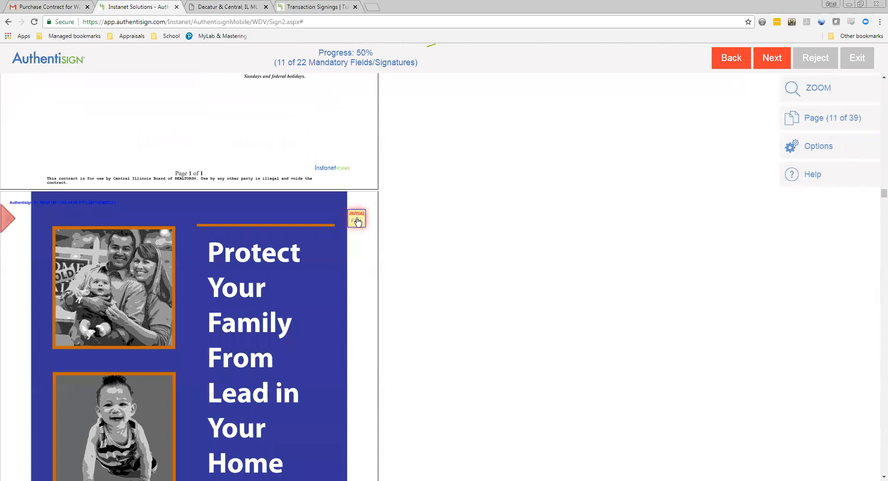
Initial the lead paint pamphlet, sign the property disclosure, and initial three purchaser acknowledgments.
{"action": "left_click", "coordinate": [357, 221]}
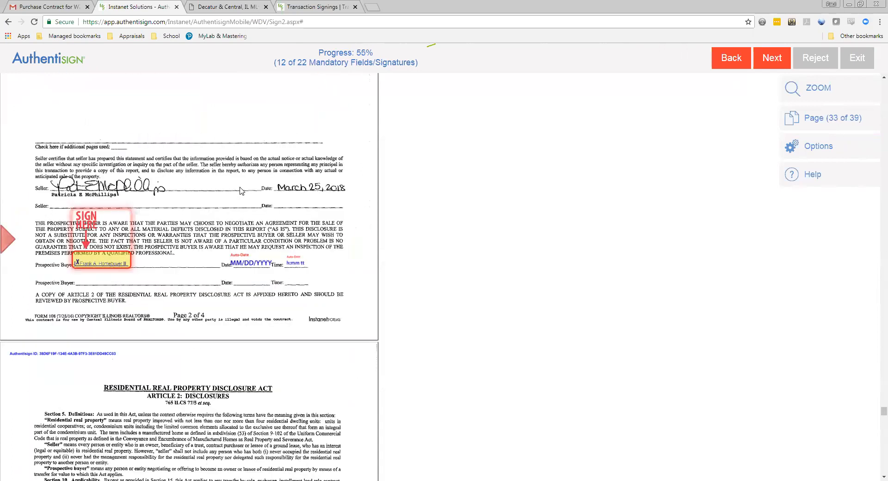
{"action": "scroll", "coordinate": [235, 252], "scroll_direction": "up", "scroll_amount": 7}
{"action": "scroll", "coordinate": [232, 240], "scroll_direction": "down", "scroll_amount": 5}
{"action": "left_click", "coordinate": [103, 357]}
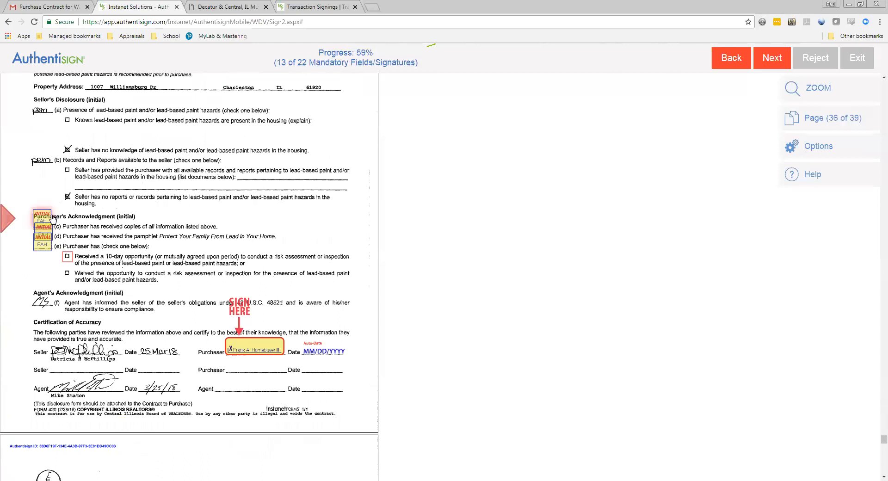
{"action": "left_click", "coordinate": [44, 219]}
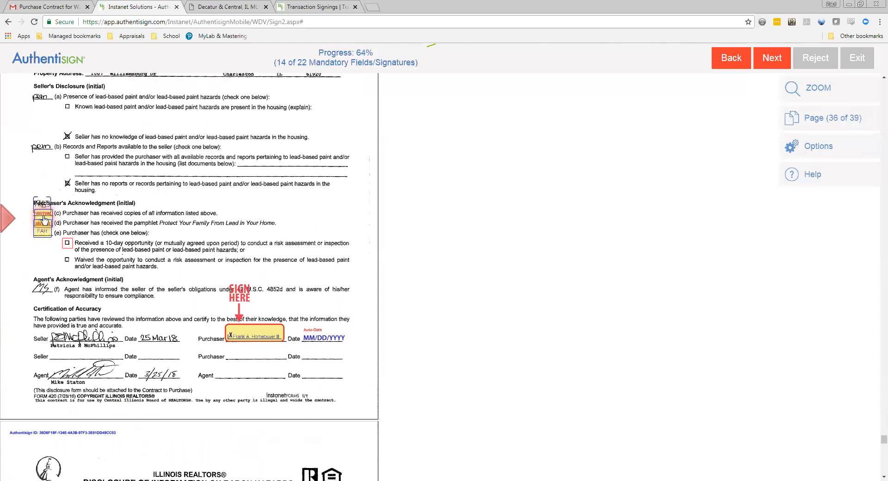
{"action": "left_click", "coordinate": [44, 219]}
{"action": "left_click", "coordinate": [44, 226]}
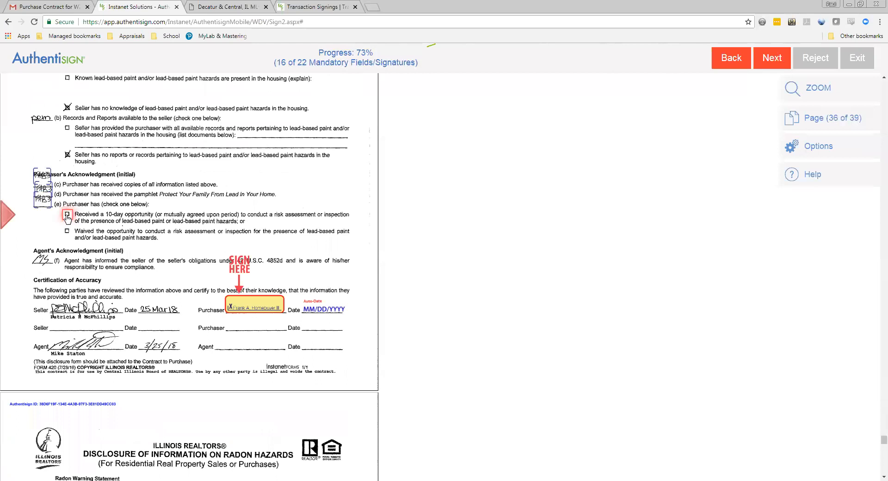
Choose the 10-day risk assessment option and complete the lead paint and radon initials and signatures.
{"action": "left_click", "coordinate": [67, 215]}
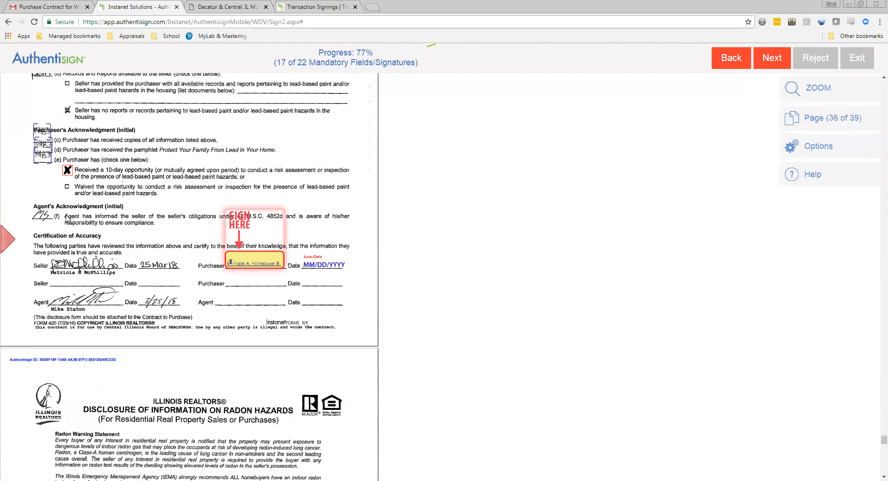
{"action": "left_click", "coordinate": [245, 259]}
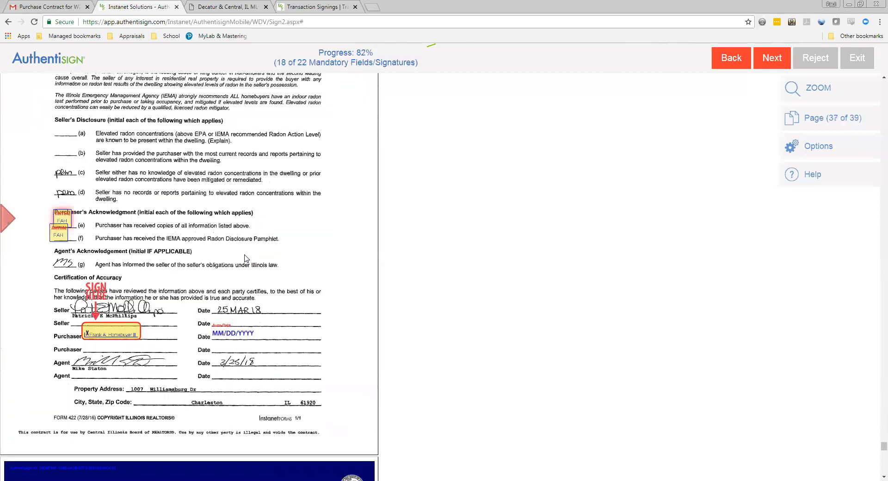
{"action": "left_click", "coordinate": [66, 221]}
{"action": "left_click", "coordinate": [63, 225]}
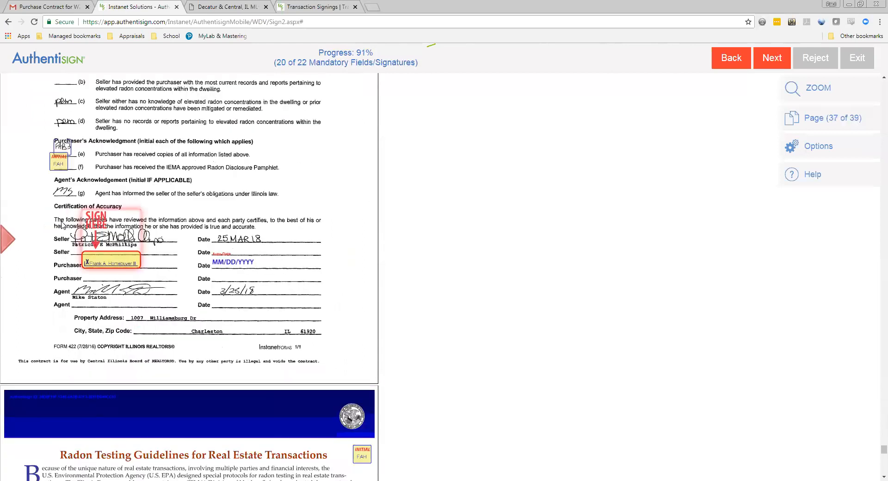
{"action": "left_click", "coordinate": [113, 260]}
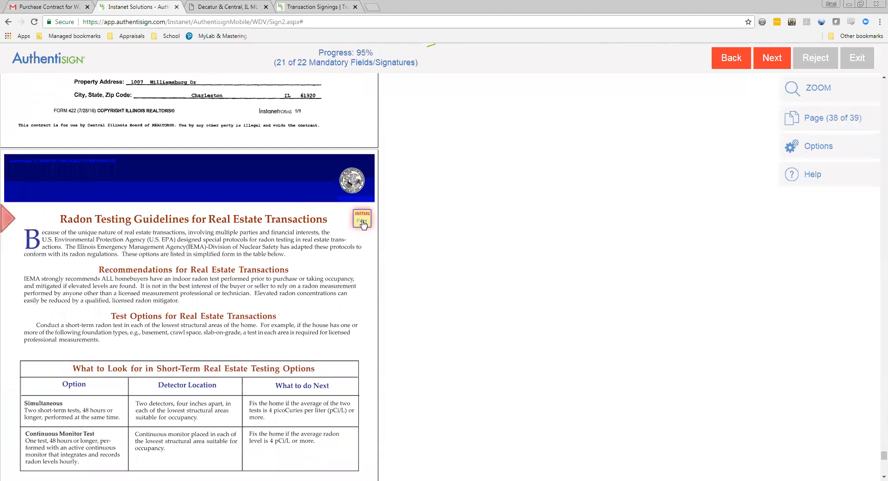
{"action": "left_click", "coordinate": [364, 224]}
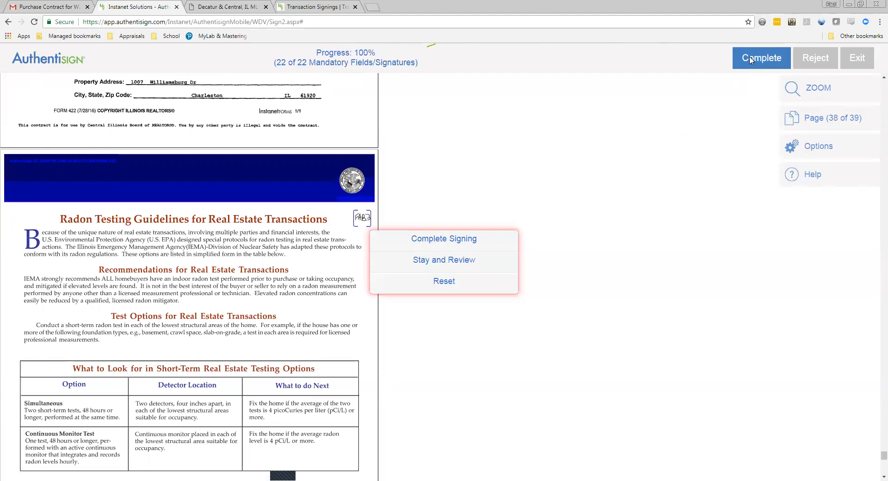
Stay to review the signed radon disclosure, then submit via Complete Signing.
{"action": "left_click", "coordinate": [456, 261]}
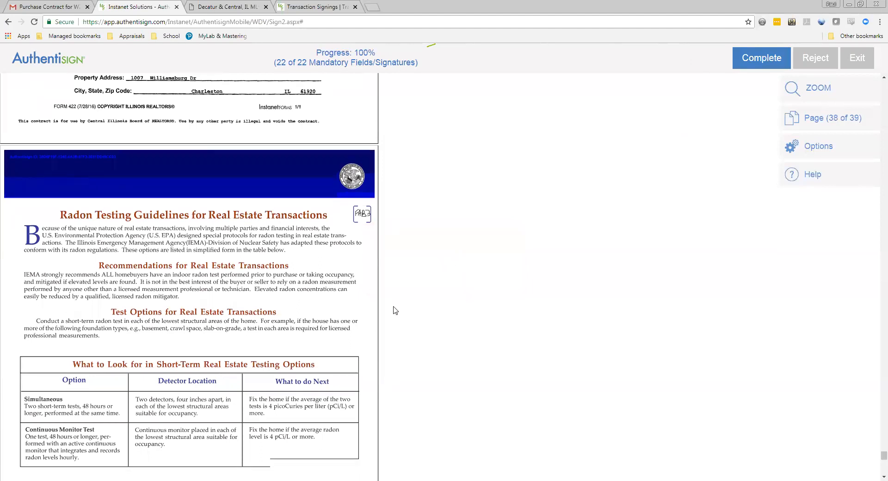
{"action": "scroll", "coordinate": [393, 306], "scroll_direction": "up", "scroll_amount": 20}
{"action": "scroll", "coordinate": [394, 308], "scroll_direction": "down", "scroll_amount": 12}
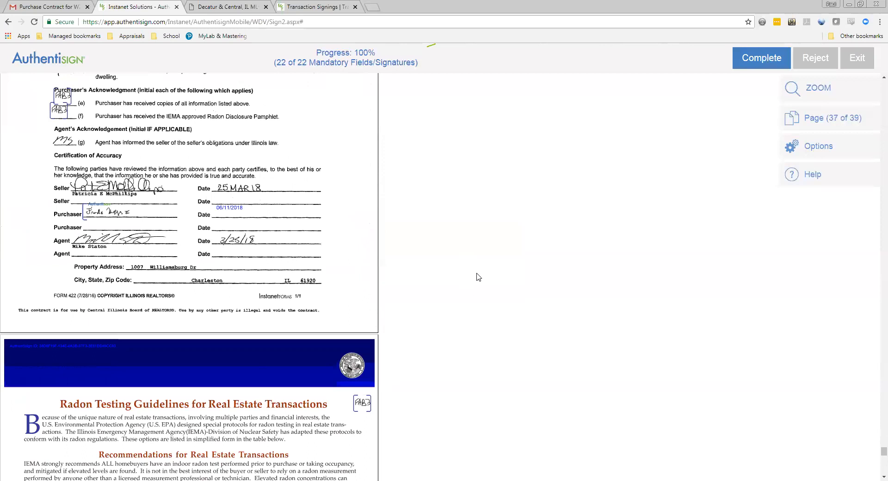
{"action": "scroll", "coordinate": [456, 333], "scroll_direction": "up", "scroll_amount": 3}
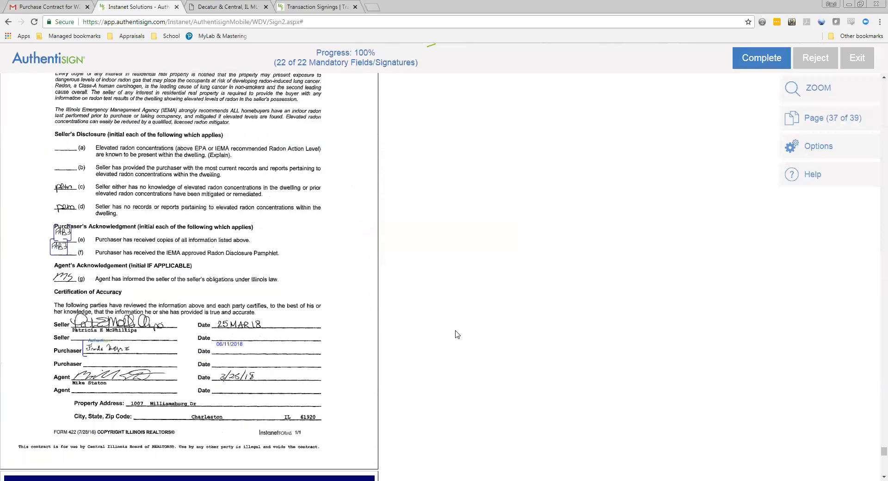
{"action": "scroll", "coordinate": [609, 125], "scroll_direction": "down", "scroll_amount": 3}
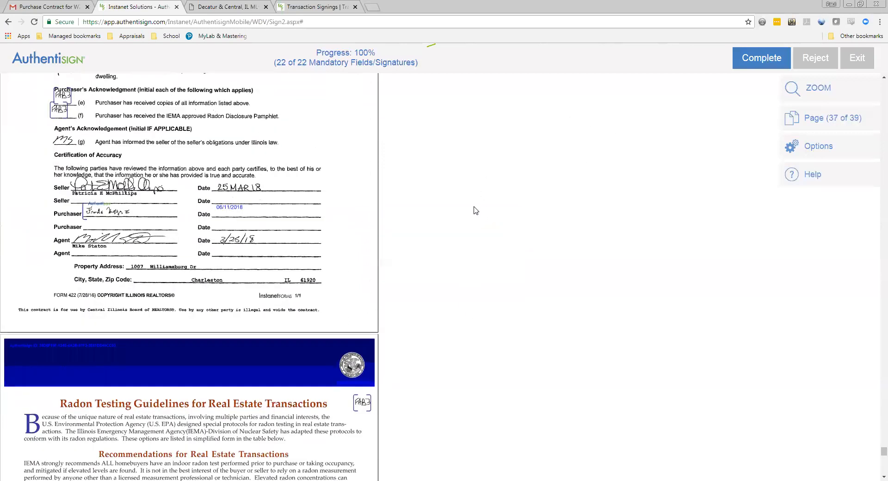
{"action": "scroll", "coordinate": [476, 210], "scroll_direction": "down", "scroll_amount": 3}
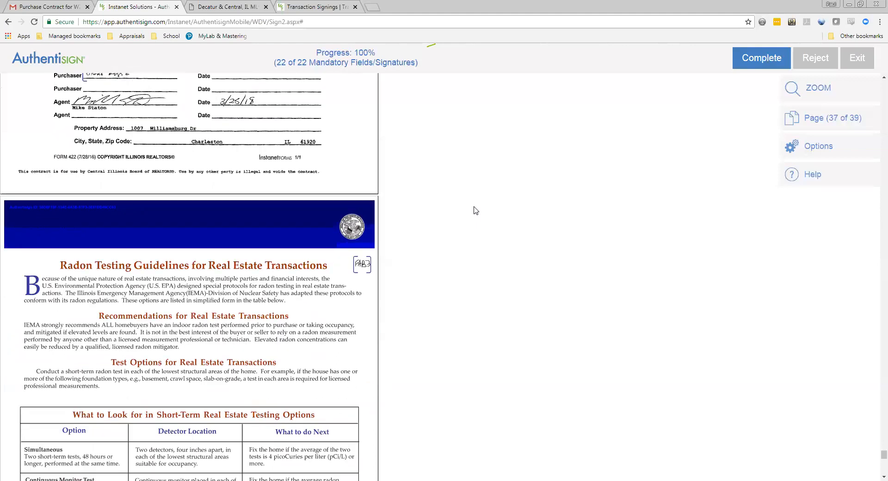
{"action": "left_click", "coordinate": [760, 58]}
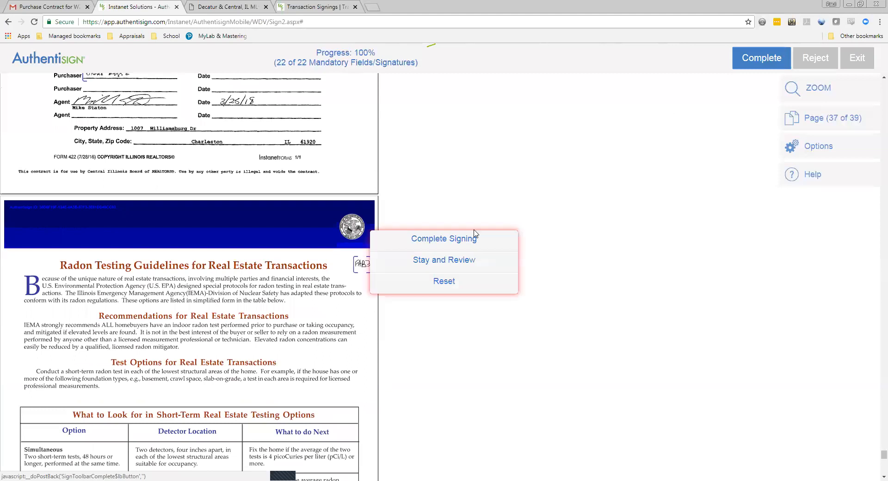
{"action": "left_click", "coordinate": [441, 239]}
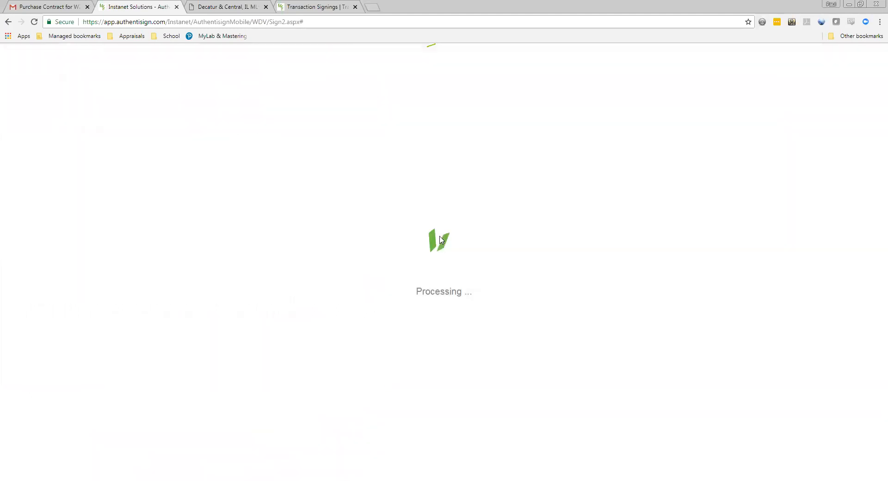
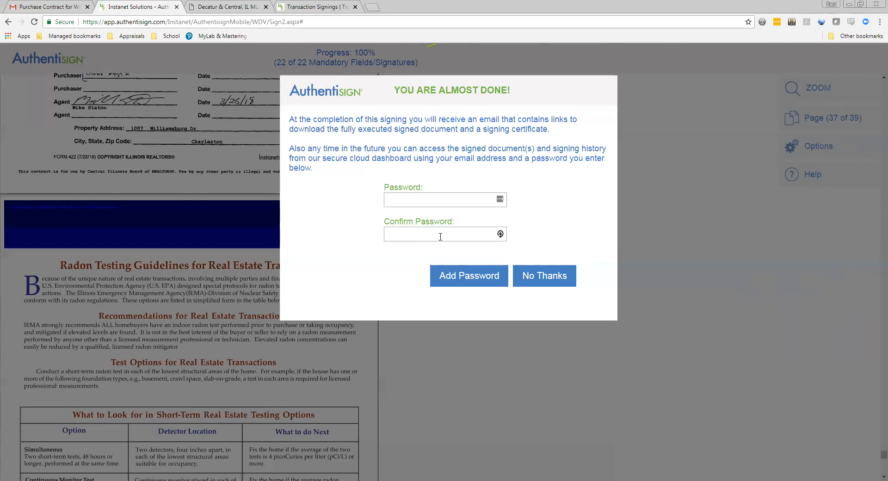
Decline the signing dashboard password and close the finished Authentisign tab.
{"action": "left_click", "coordinate": [559, 282]}
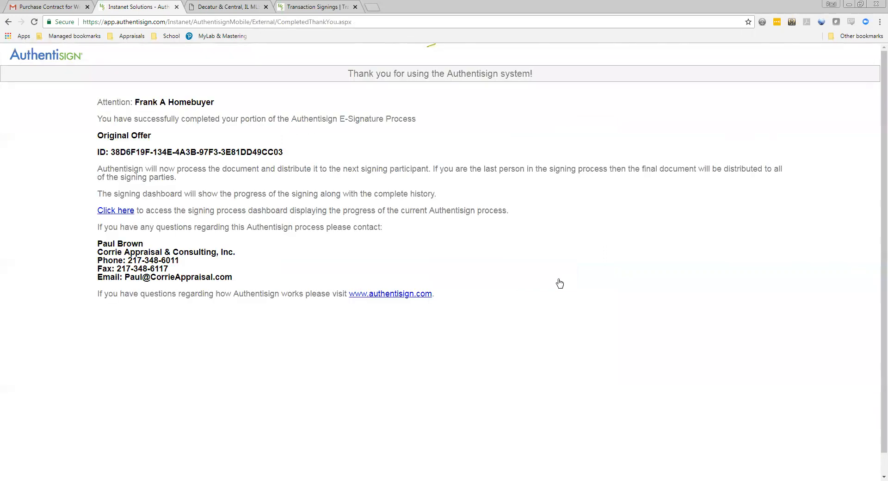
{"action": "left_click", "coordinate": [176, 7]}
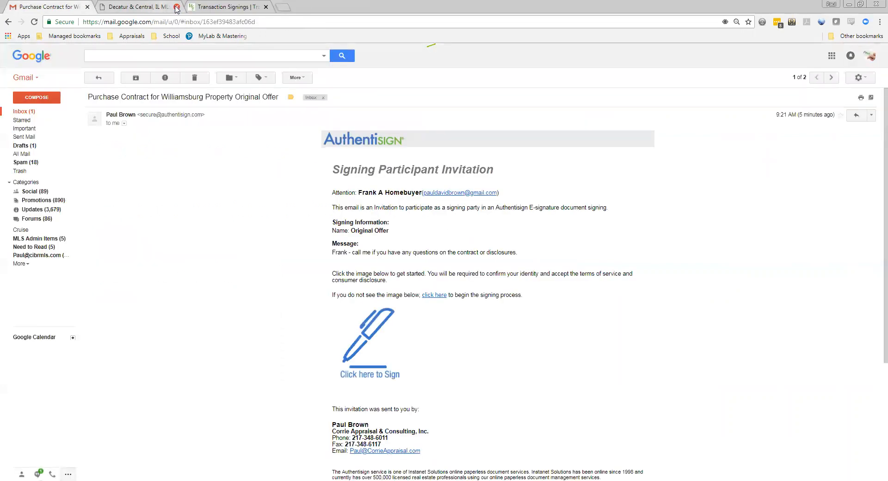
{"action": "left_click", "coordinate": [138, 80]}
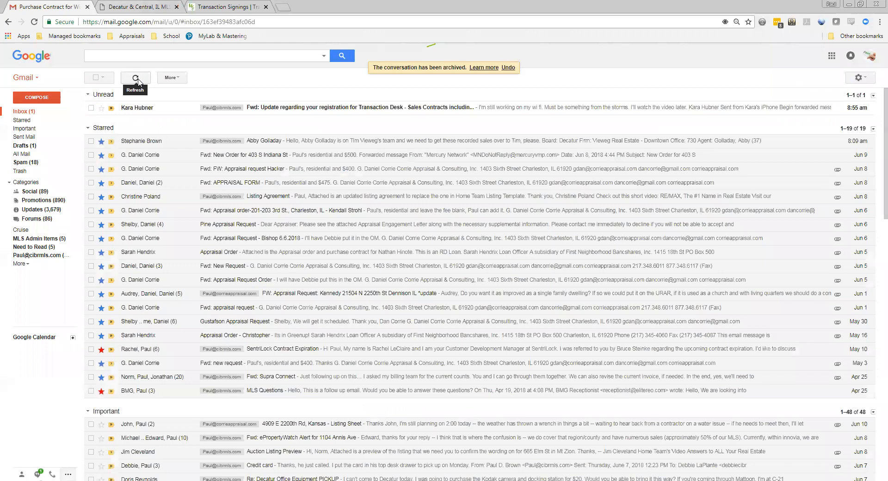
{"action": "left_click", "coordinate": [209, 8]}
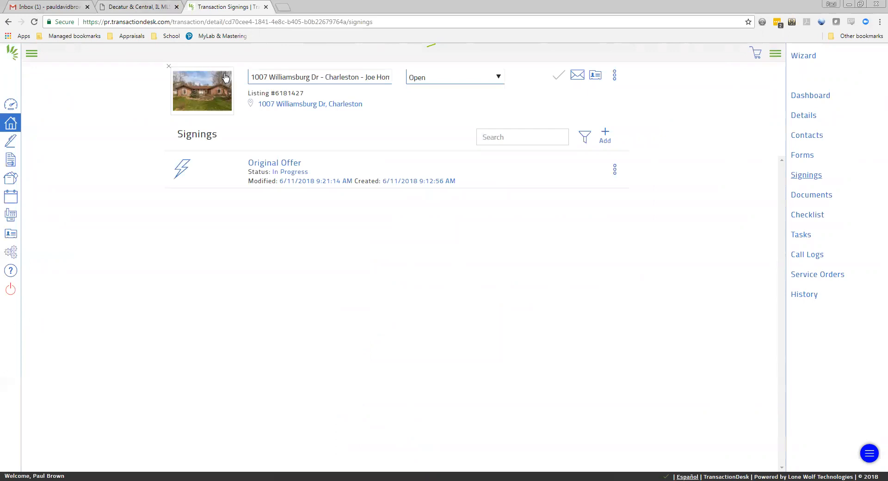
{"action": "left_click", "coordinate": [815, 194]}
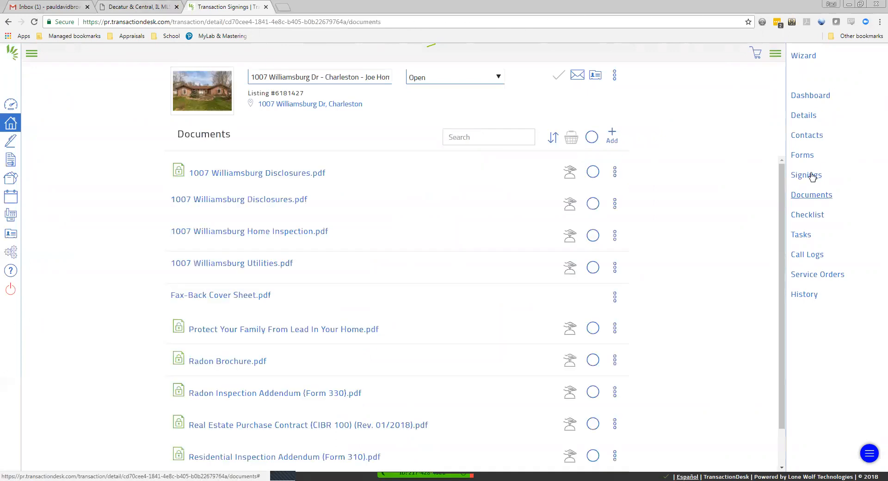
{"action": "left_click", "coordinate": [812, 176]}
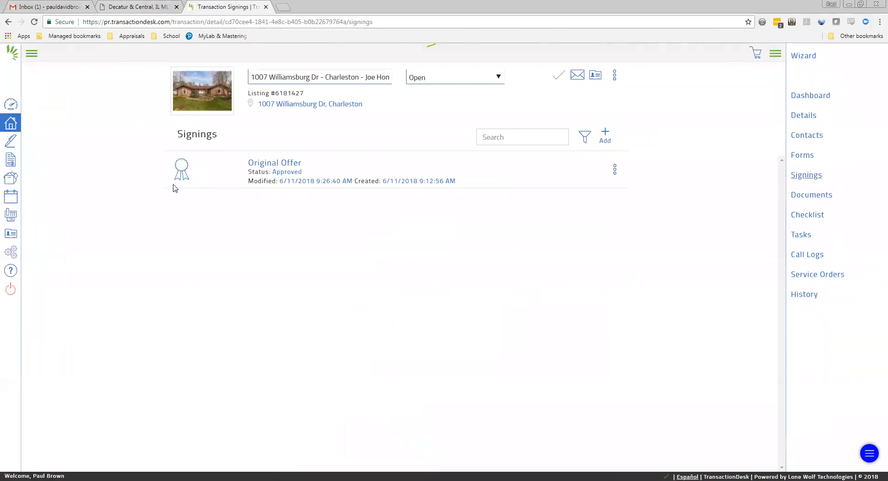
Open the Original Offer signing details and read through its six-page signing certificate.
{"action": "left_click", "coordinate": [272, 166]}
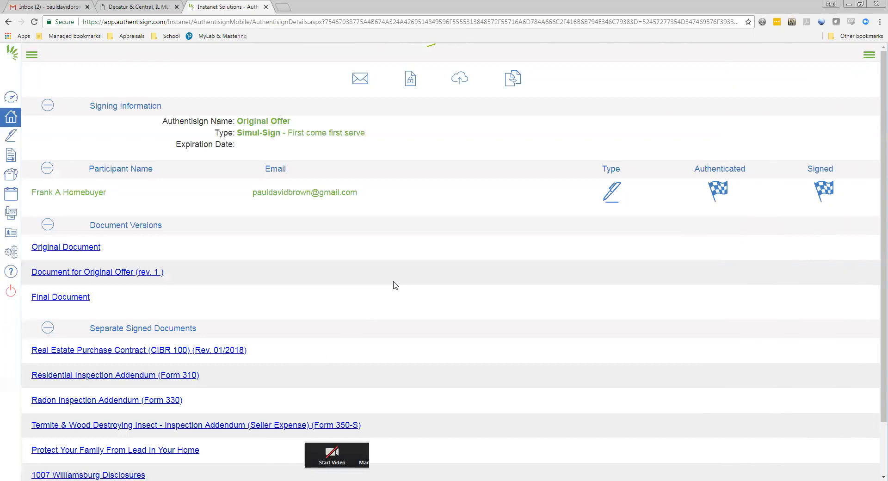
{"action": "left_click", "coordinate": [410, 81]}
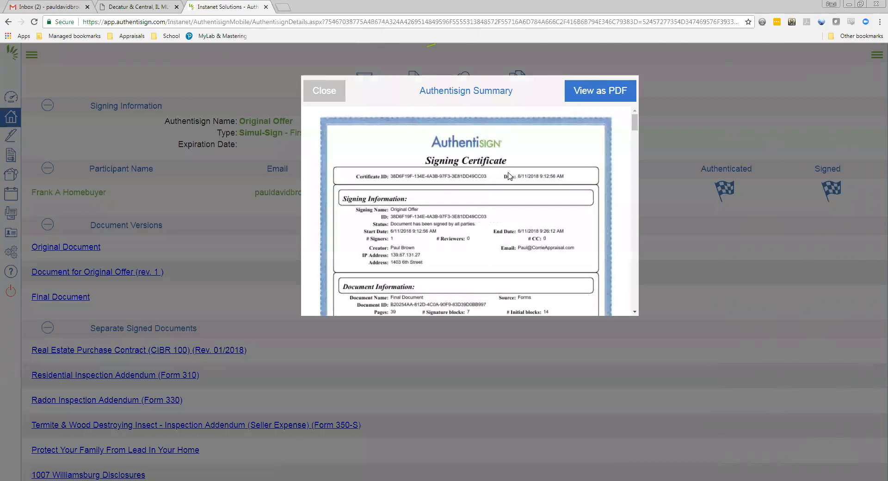
{"action": "scroll", "coordinate": [509, 174], "scroll_direction": "down", "scroll_amount": 8}
{"action": "scroll", "coordinate": [509, 175], "scroll_direction": "down", "scroll_amount": 10}
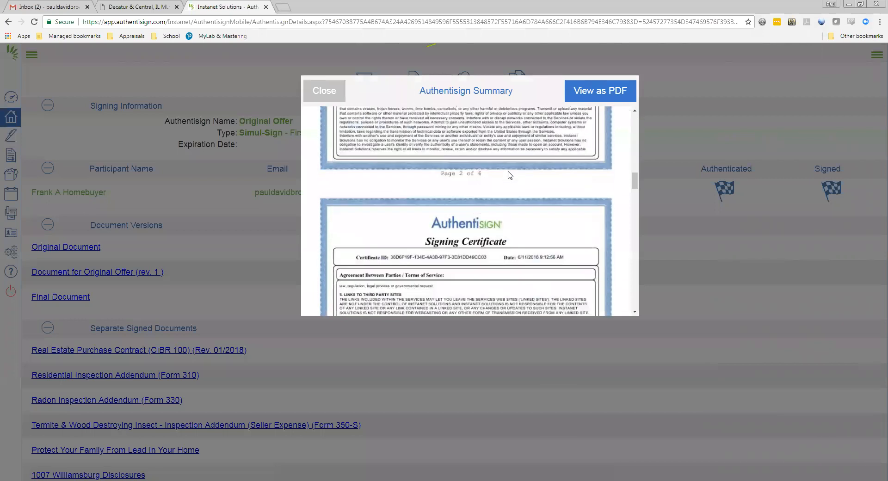
{"action": "scroll", "coordinate": [509, 174], "scroll_direction": "down", "scroll_amount": 10}
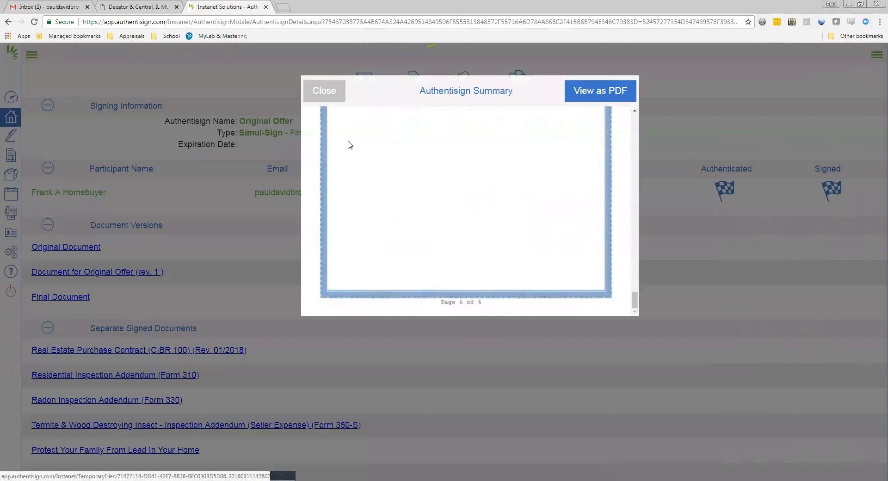
{"action": "left_click", "coordinate": [323, 96]}
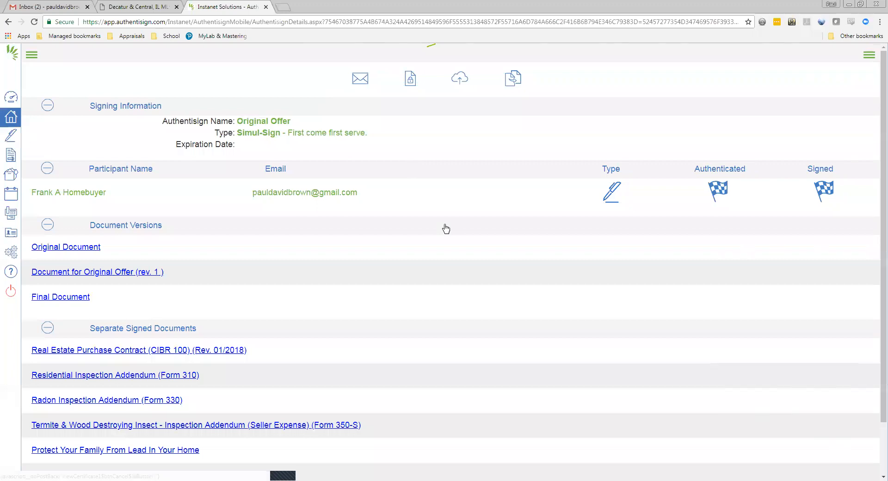
{"action": "left_click", "coordinate": [867, 57]}
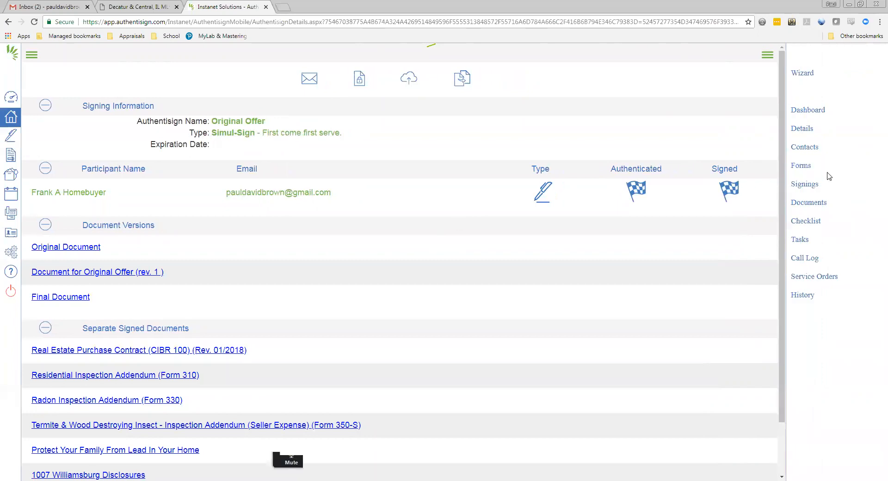
{"action": "left_click", "coordinate": [807, 203]}
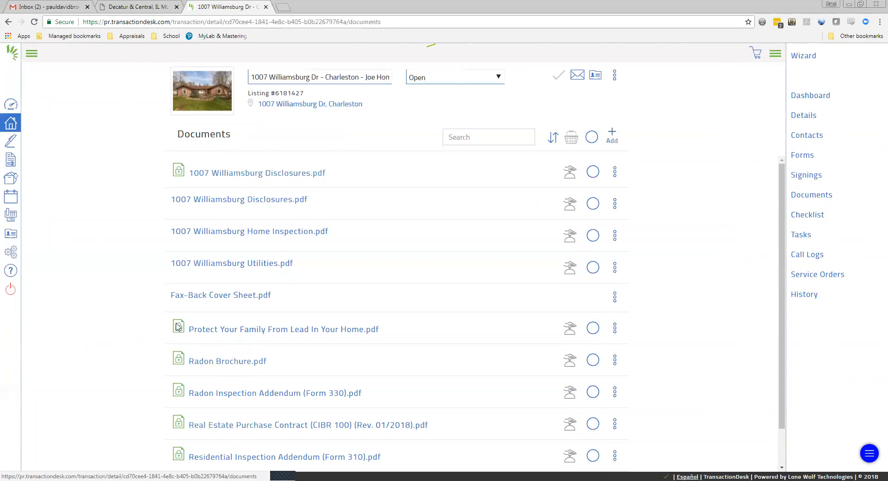
{"action": "mouse_move", "coordinate": [179, 334]}
{"action": "left_click", "coordinate": [251, 174]}
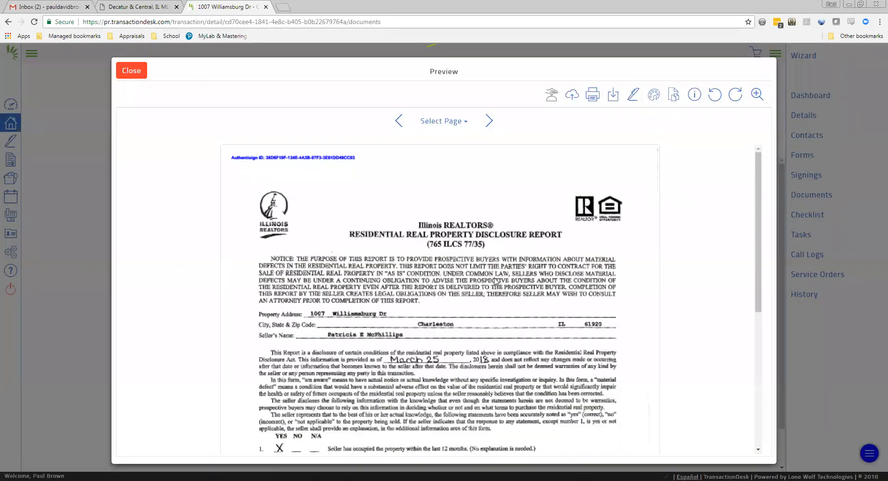
{"action": "scroll", "coordinate": [487, 283], "scroll_direction": "down", "scroll_amount": 5}
{"action": "scroll", "coordinate": [462, 273], "scroll_direction": "up", "scroll_amount": 5}
{"action": "scroll", "coordinate": [468, 257], "scroll_direction": "down", "scroll_amount": 2}
{"action": "scroll", "coordinate": [468, 257], "scroll_direction": "down", "scroll_amount": 4}
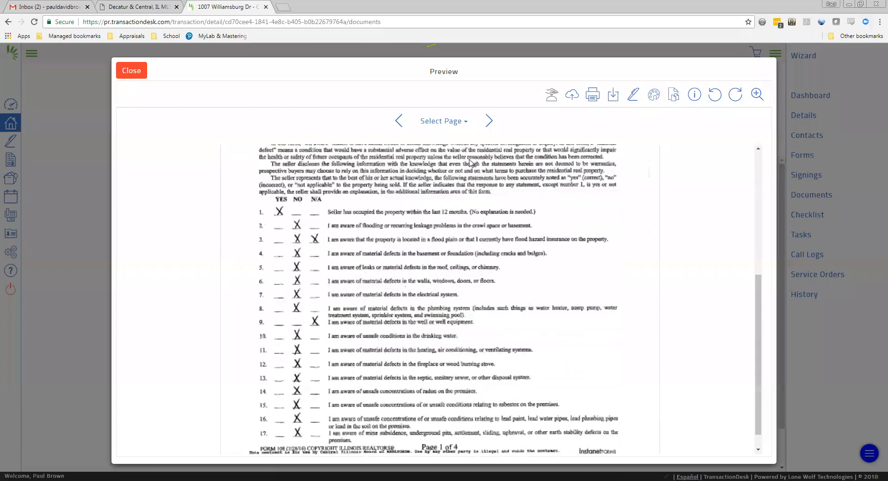
Jump to page 2 to check the buyer's 06/11/2018 e-signature, then close the preview.
{"action": "left_click", "coordinate": [464, 122]}
{"action": "left_click", "coordinate": [445, 159]}
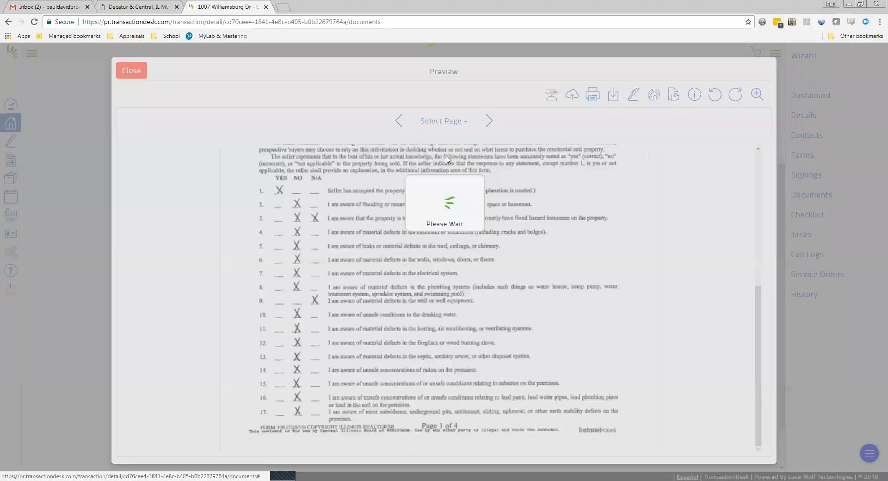
{"action": "scroll", "coordinate": [444, 370], "scroll_direction": "up", "scroll_amount": 5}
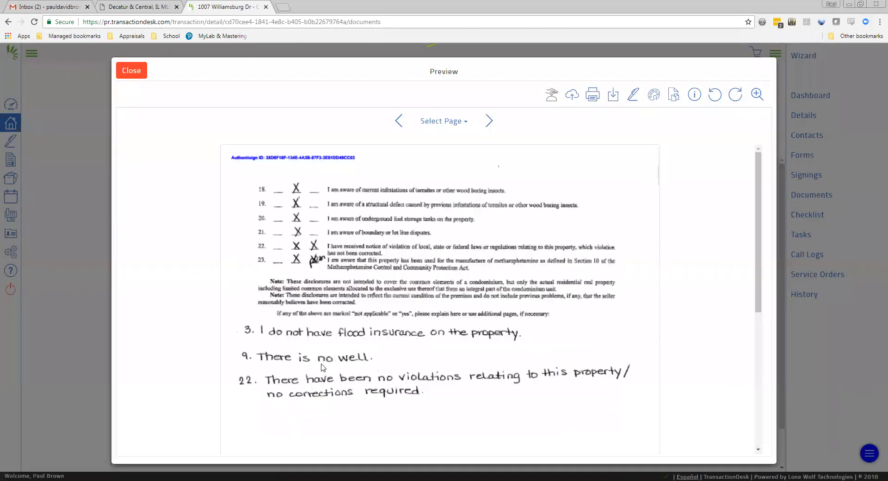
{"action": "scroll", "coordinate": [335, 273], "scroll_direction": "down", "scroll_amount": 3}
{"action": "scroll", "coordinate": [336, 276], "scroll_direction": "down", "scroll_amount": 3}
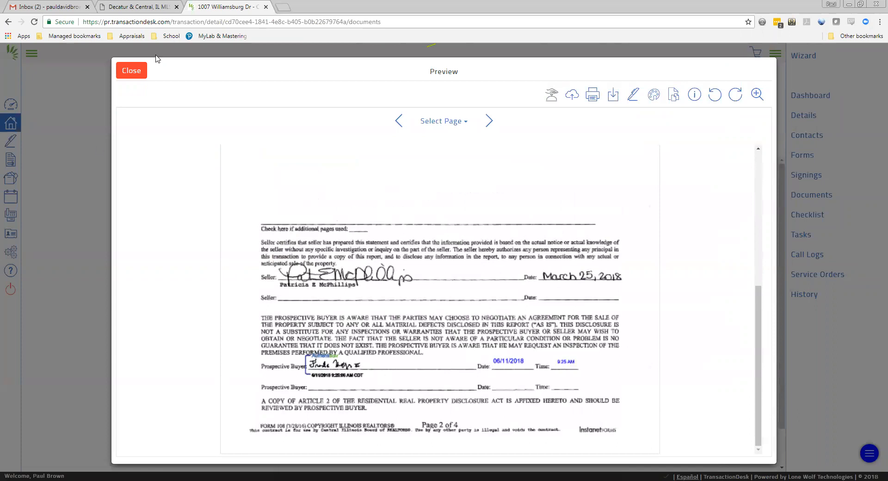
{"action": "left_click", "coordinate": [137, 73]}
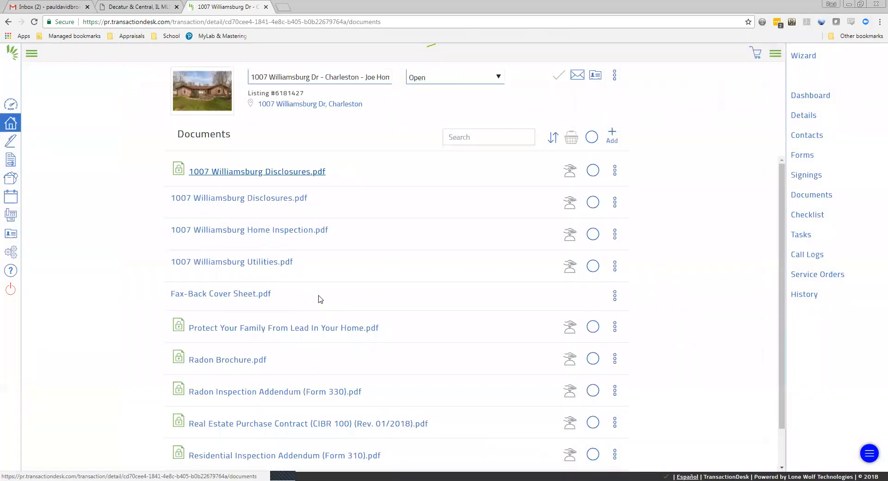
Check the section 8 addendums in the Real Estate Purchase Contract form, then exit to Documents.
{"action": "scroll", "coordinate": [319, 300], "scroll_direction": "down", "scroll_amount": 1}
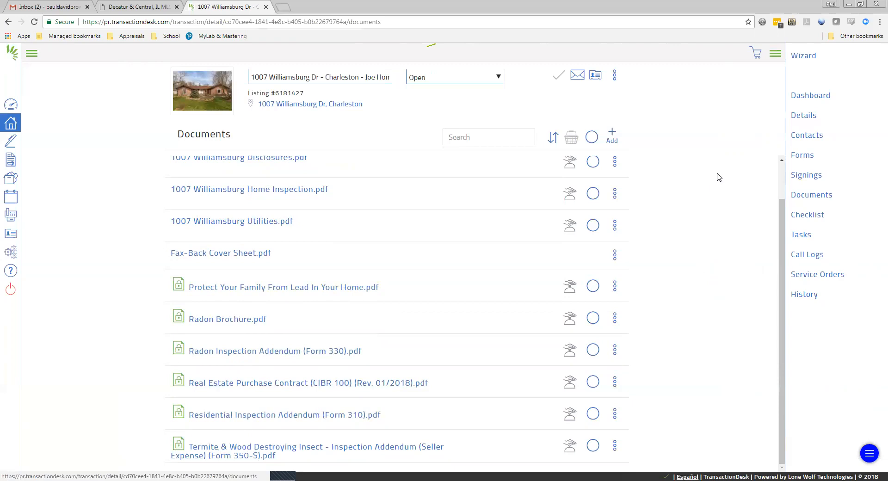
{"action": "left_click", "coordinate": [805, 158]}
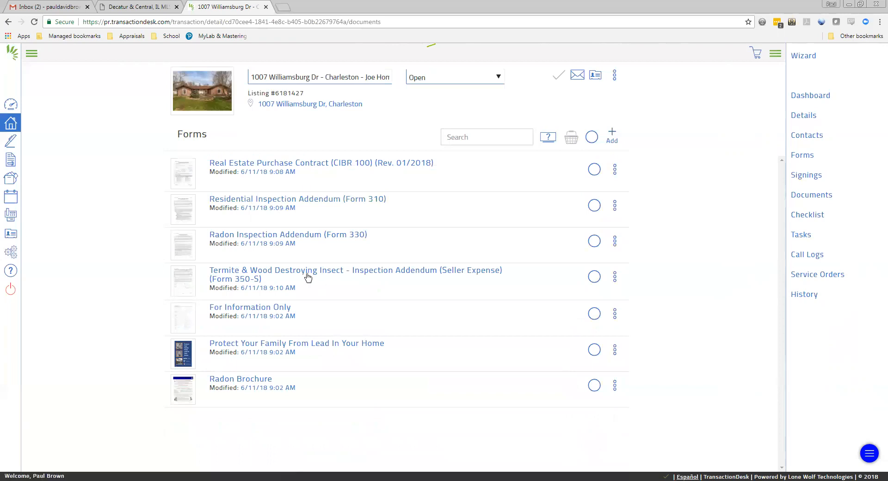
{"action": "left_click", "coordinate": [288, 167]}
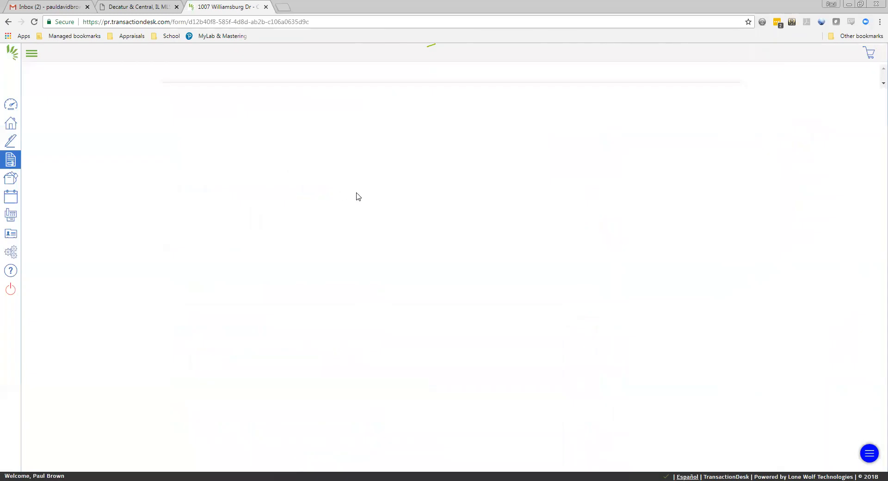
{"action": "scroll", "coordinate": [364, 199], "scroll_direction": "down", "scroll_amount": 15}
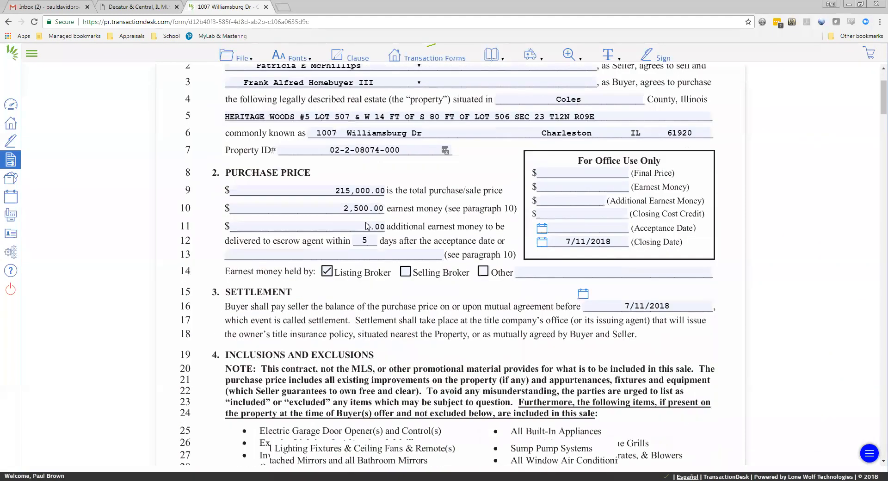
{"action": "scroll", "coordinate": [367, 226], "scroll_direction": "down", "scroll_amount": 4}
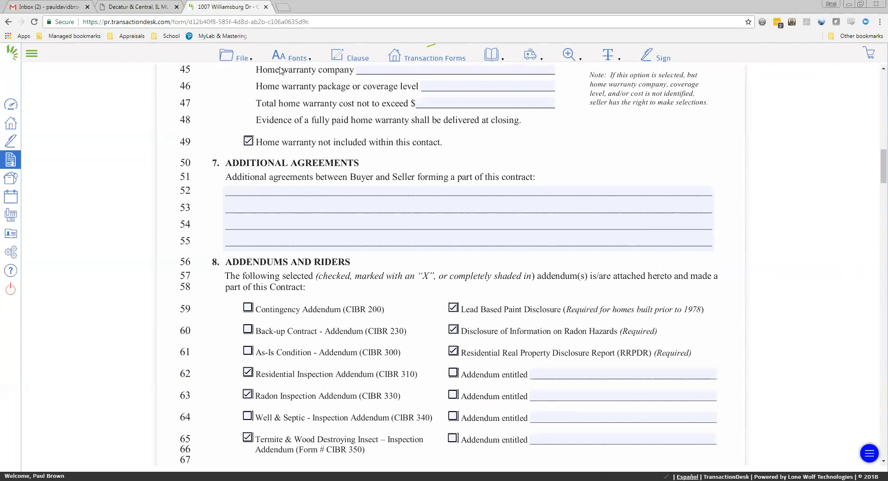
{"action": "left_click", "coordinate": [240, 57]}
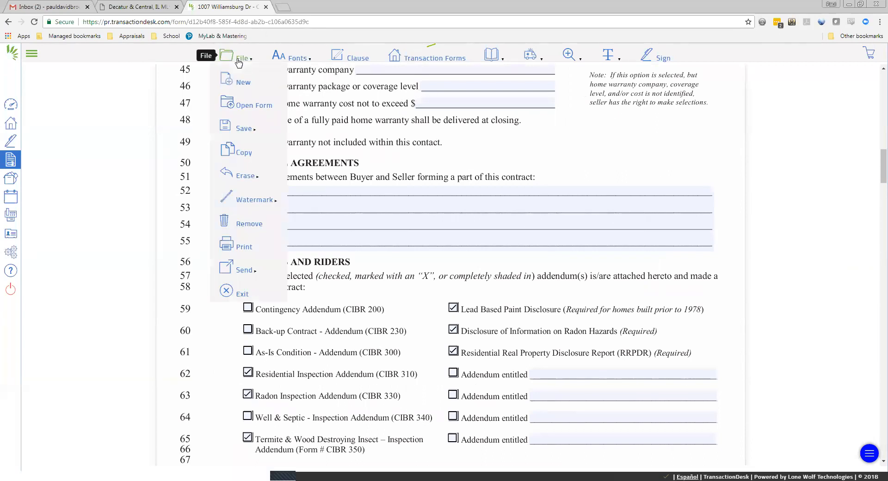
{"action": "left_click", "coordinate": [235, 297]}
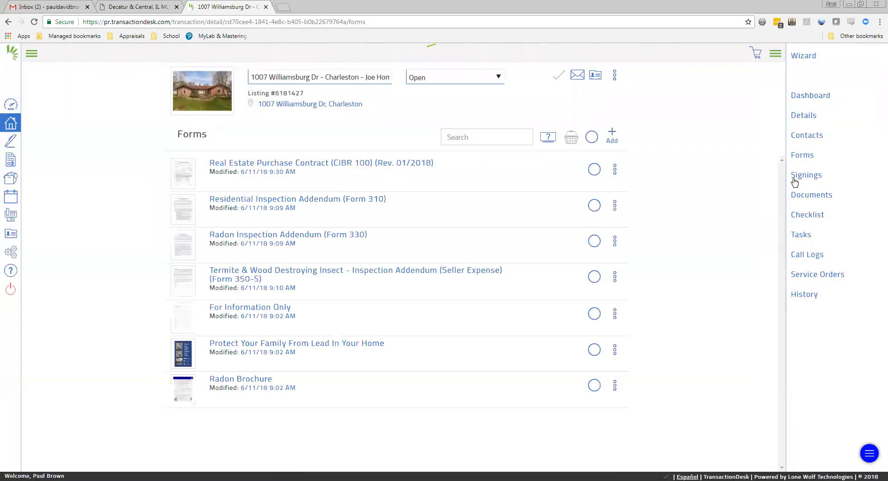
{"action": "left_click", "coordinate": [813, 196]}
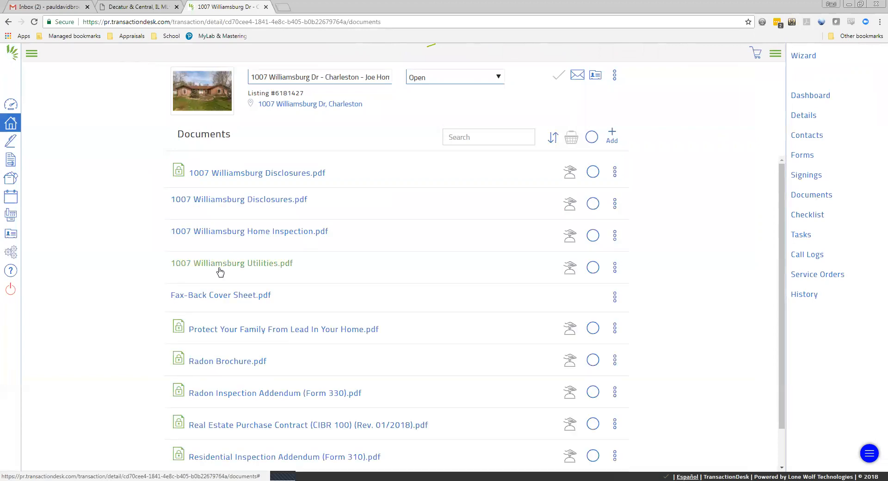
{"action": "scroll", "coordinate": [222, 277], "scroll_direction": "down", "scroll_amount": 1}
Preview the signed Real Estate Purchase Contract PDF to confirm the buyer's initials, then close it.
{"action": "left_click", "coordinate": [228, 384]}
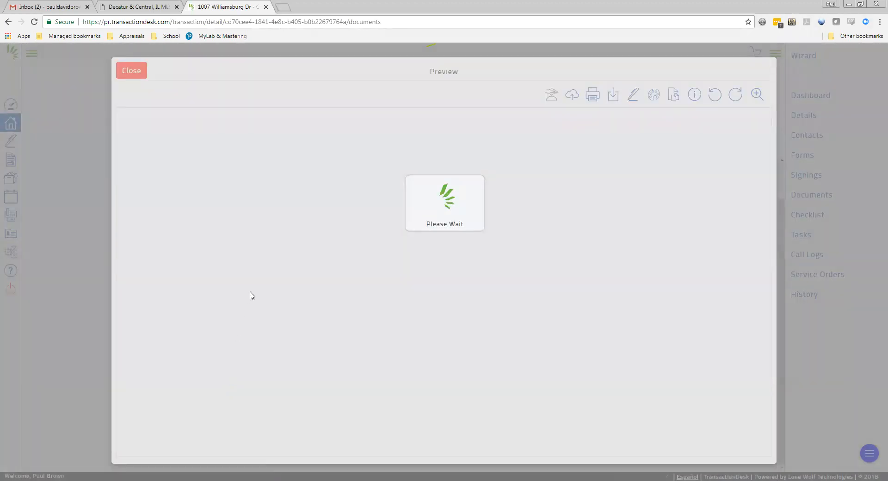
{"action": "scroll", "coordinate": [370, 244], "scroll_direction": "down", "scroll_amount": 5}
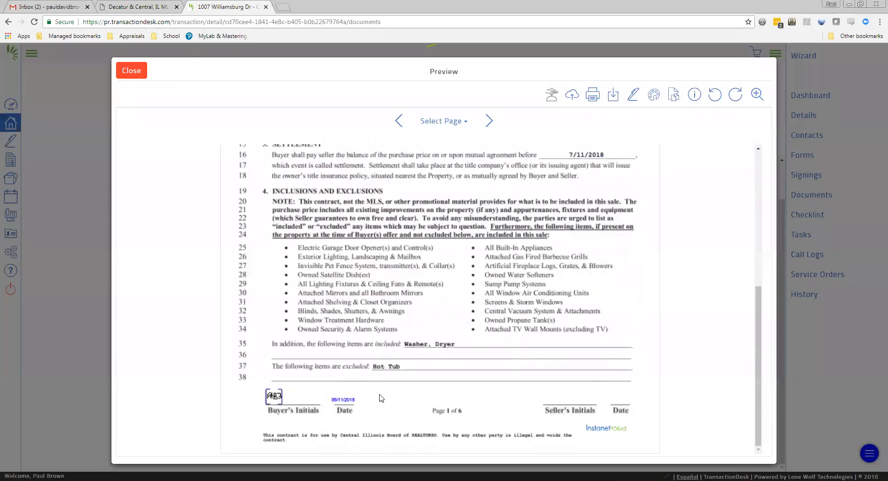
{"action": "left_click", "coordinate": [133, 73]}
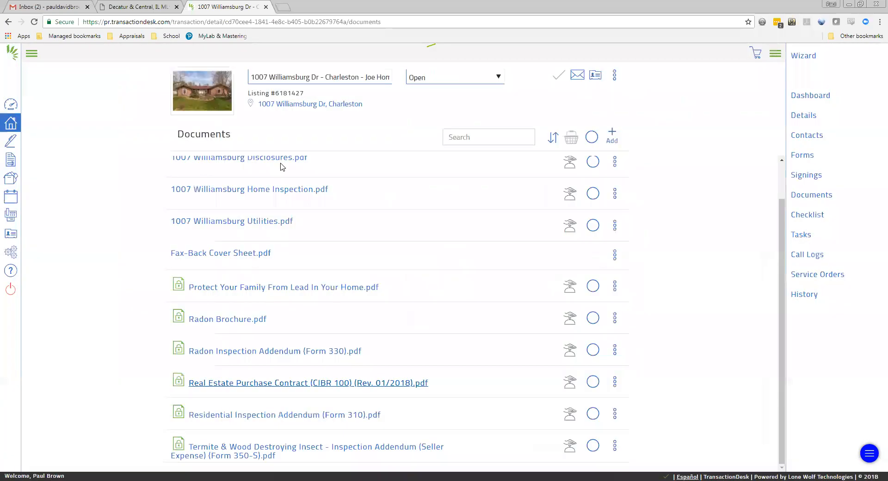
Tick Disclosures, Radon Inspection, Purchase Contract, Residential Inspection and Termite documents, leaving both brochures unticked.
{"action": "scroll", "coordinate": [379, 280], "scroll_direction": "up", "scroll_amount": 1}
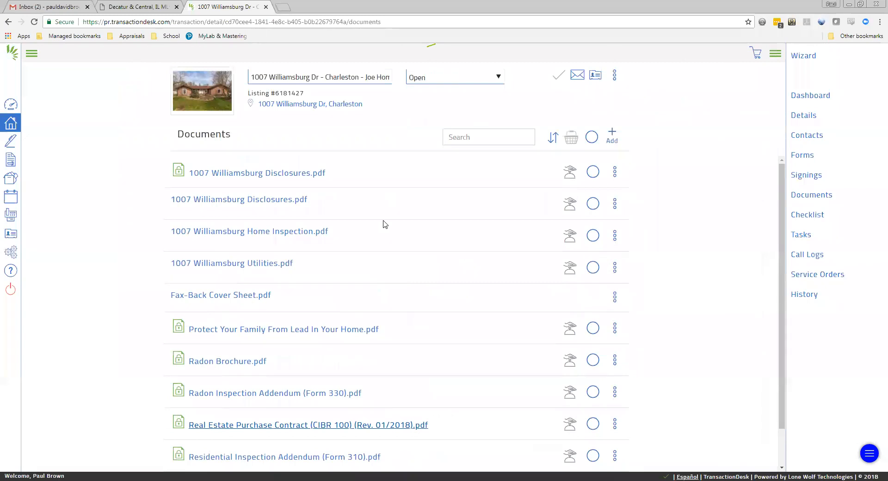
{"action": "left_click", "coordinate": [592, 172]}
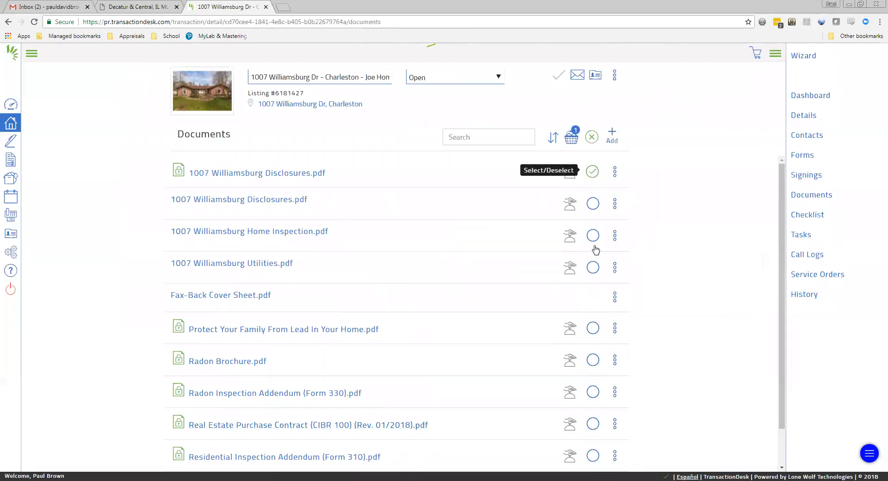
{"action": "left_click", "coordinate": [593, 331]}
{"action": "left_click", "coordinate": [593, 362]}
{"action": "left_click", "coordinate": [593, 395]}
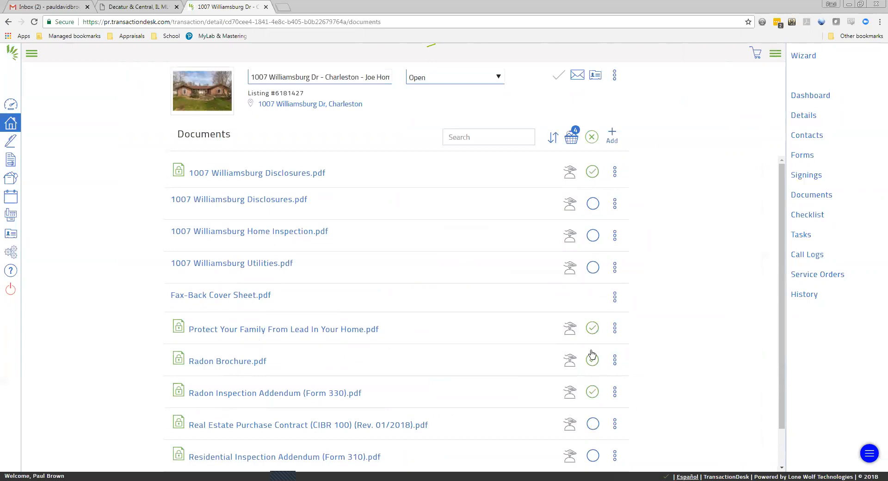
{"action": "left_click", "coordinate": [592, 329]}
{"action": "left_click", "coordinate": [593, 362]}
{"action": "scroll", "coordinate": [414, 385], "scroll_direction": "down", "scroll_amount": 1}
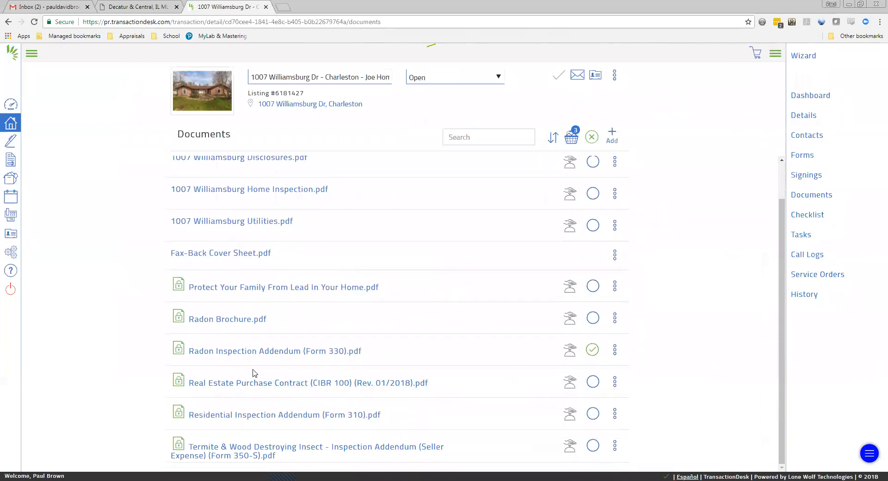
{"action": "left_click", "coordinate": [592, 381]}
{"action": "left_click", "coordinate": [591, 416]}
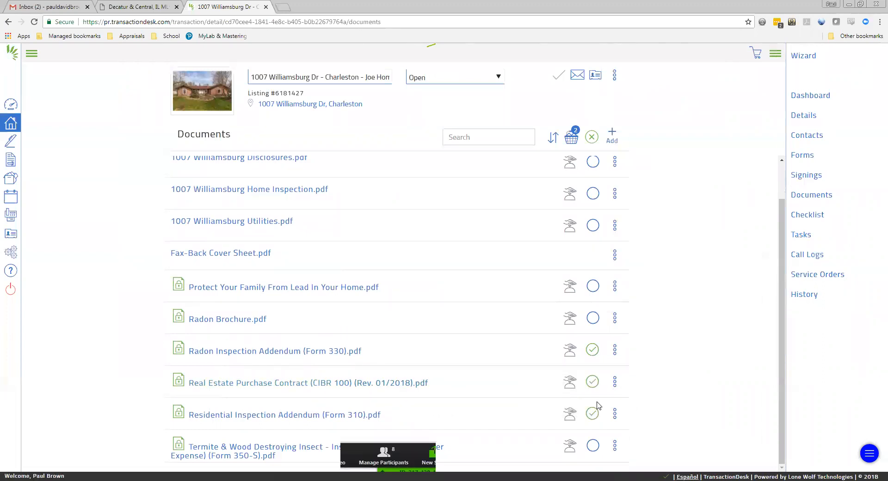
{"action": "left_click", "coordinate": [592, 444]}
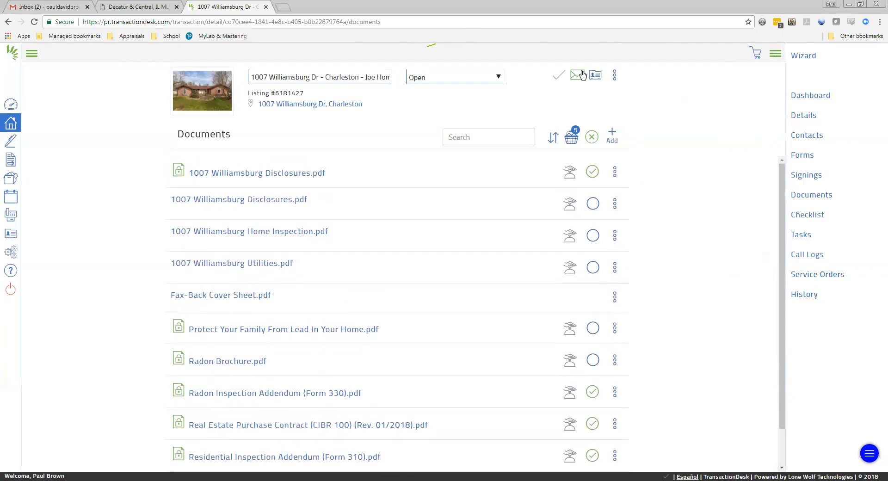
Email the five selected documents to the transaction's listing agent.
{"action": "left_click", "coordinate": [571, 137]}
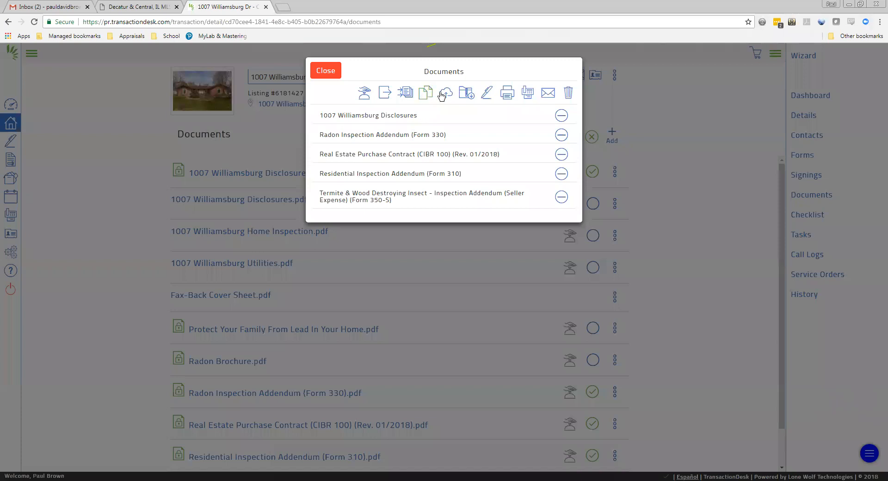
{"action": "left_click", "coordinate": [550, 93]}
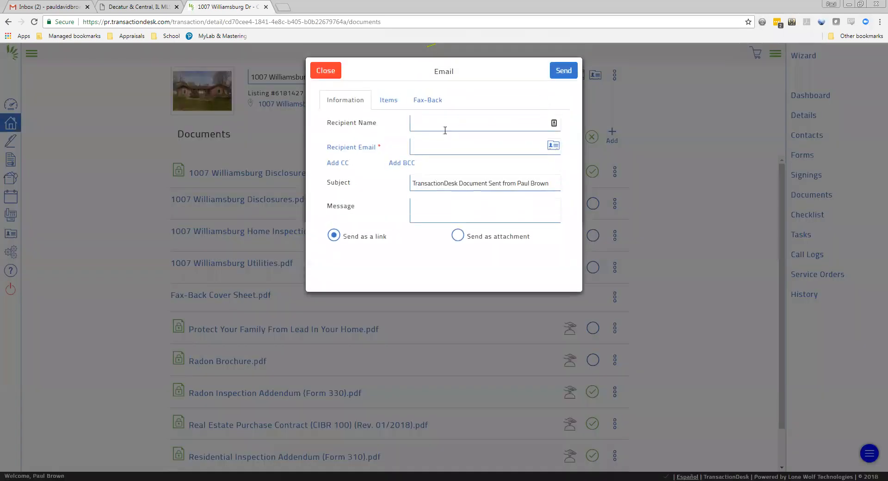
{"action": "left_click", "coordinate": [552, 146]}
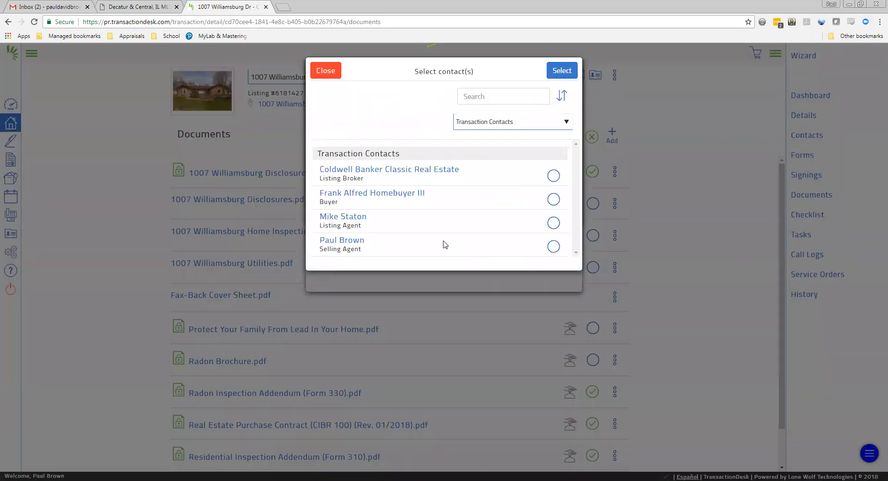
{"action": "left_click", "coordinate": [554, 222]}
{"action": "left_click", "coordinate": [562, 72]}
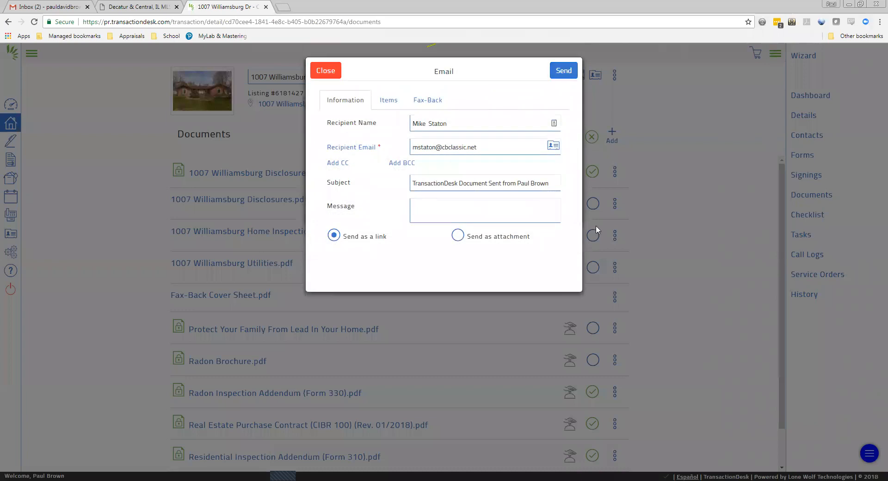
{"action": "left_click", "coordinate": [323, 70]}
{"action": "left_click", "coordinate": [323, 71]}
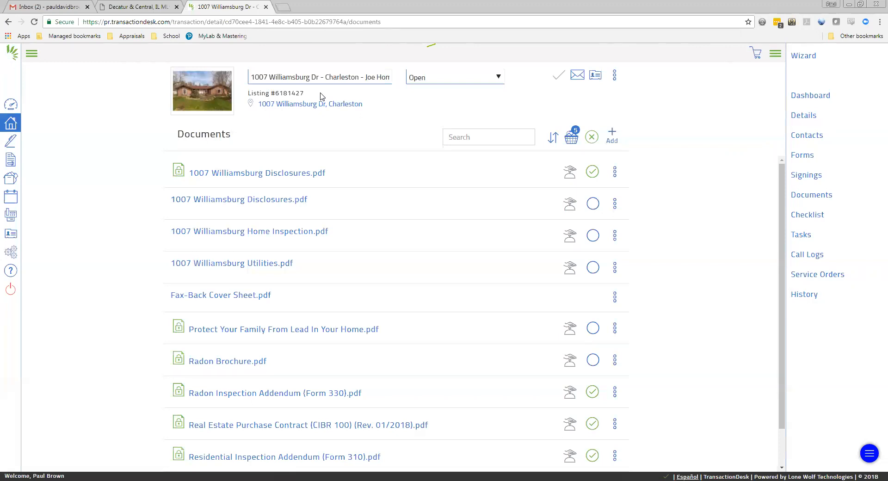
{"action": "left_click", "coordinate": [111, 6]}
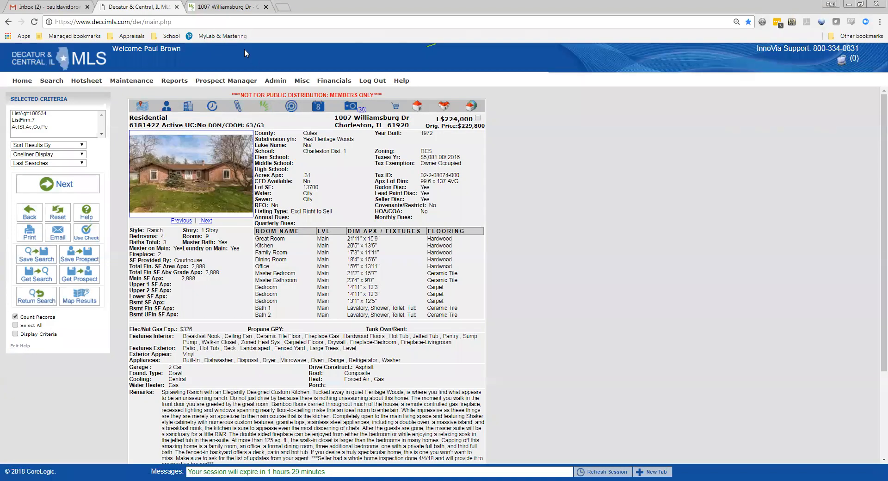
{"action": "left_click", "coordinate": [220, 7]}
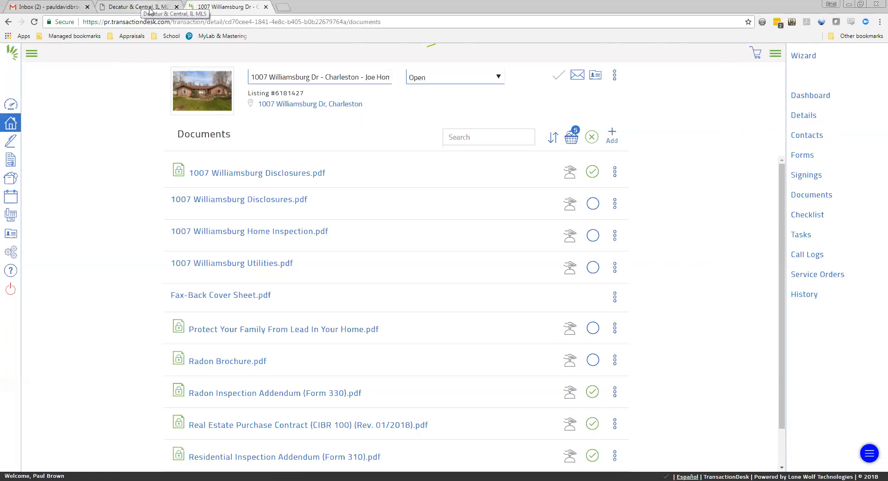
Open the Authentisign email confirming the Original Offer was signed by all parties.
{"action": "left_click", "coordinate": [46, 10]}
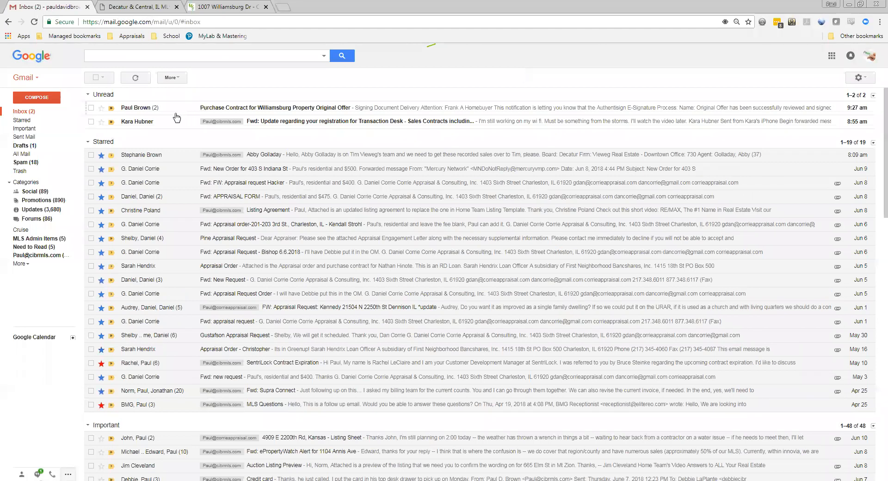
{"action": "mouse_move", "coordinate": [137, 110]}
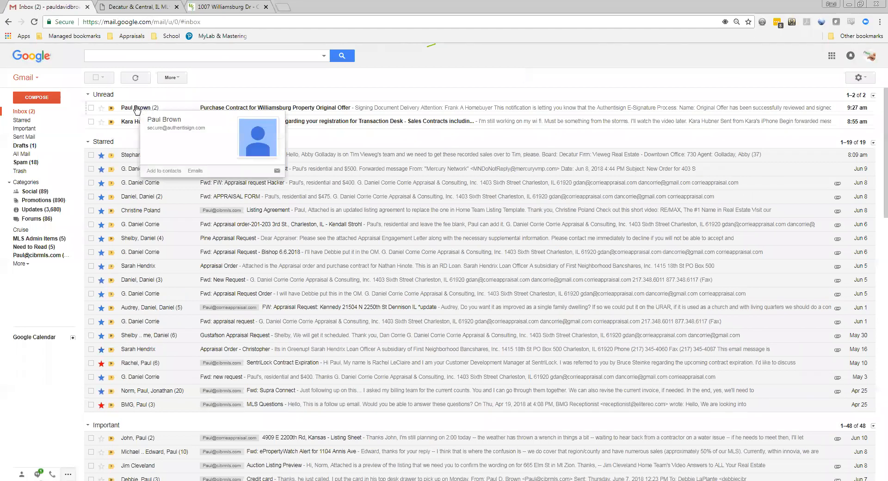
{"action": "left_click", "coordinate": [246, 108]}
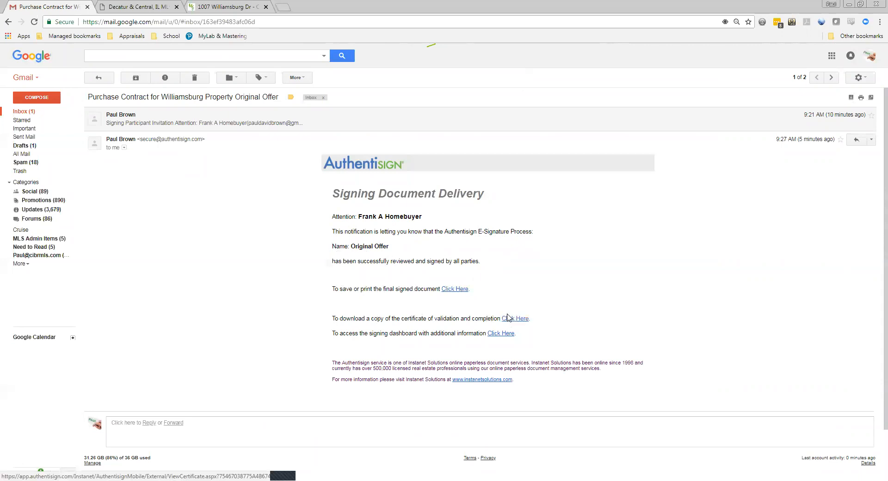
Save the final signed document as Original Offer.pdf in Documents and open it.
{"action": "left_click", "coordinate": [454, 289]}
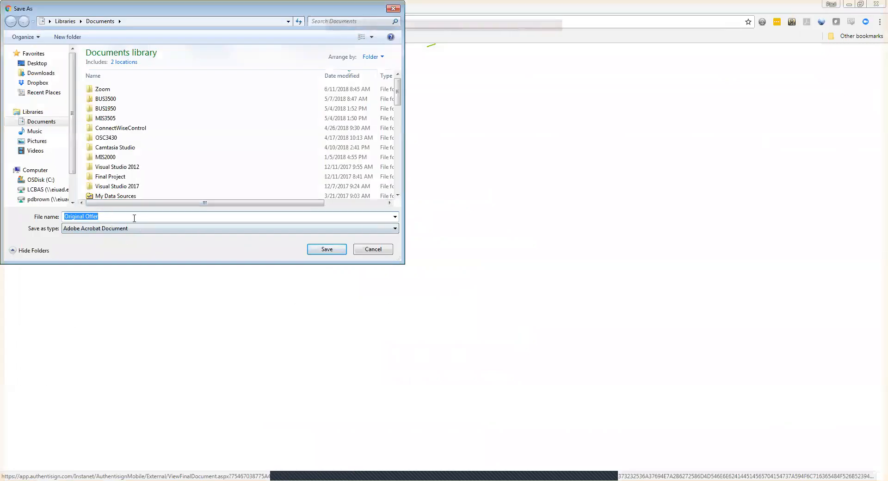
{"action": "left_click", "coordinate": [327, 250]}
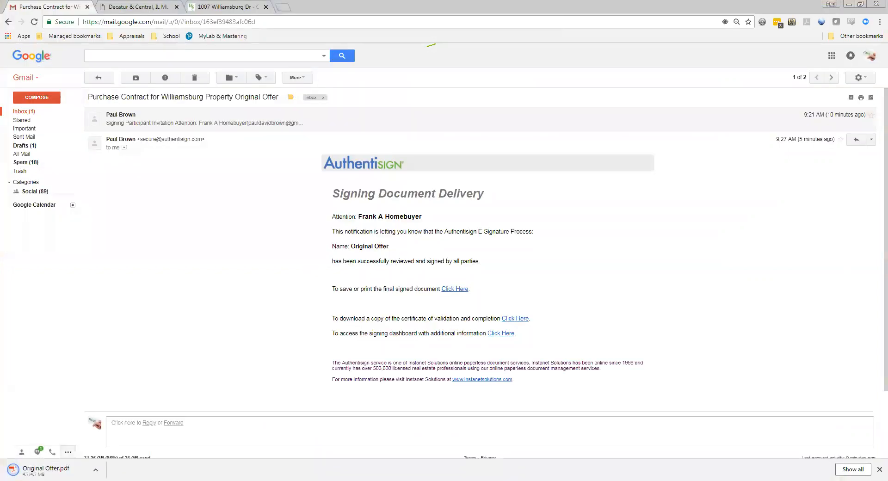
{"action": "left_click", "coordinate": [30, 470]}
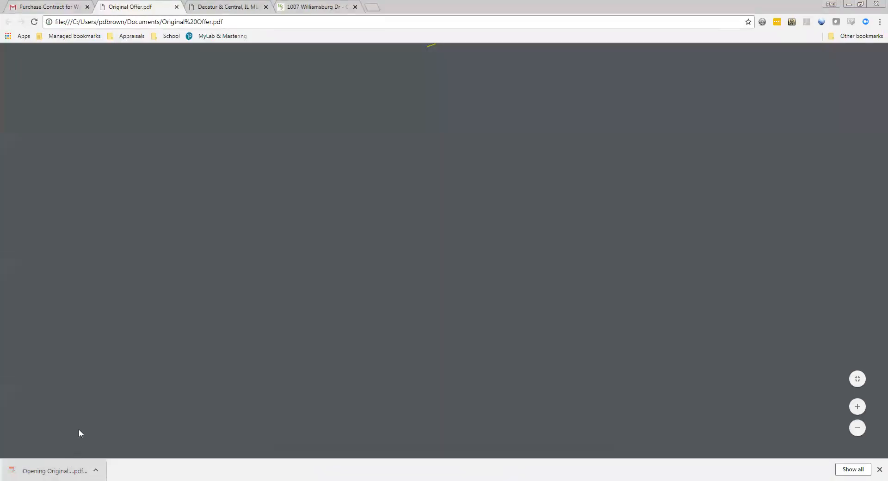
Scroll through Original Offer.pdf and open the note beside the buyer's initials.
{"action": "scroll", "coordinate": [372, 203], "scroll_direction": "down", "scroll_amount": 10}
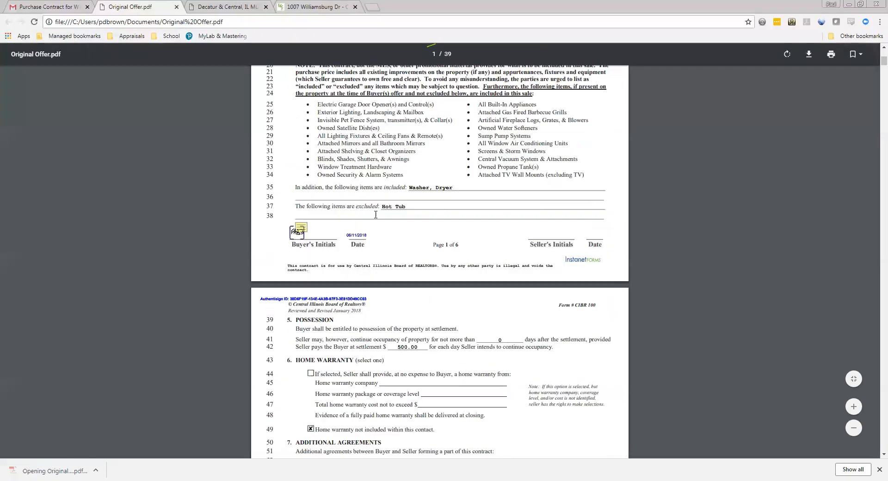
{"action": "scroll", "coordinate": [375, 215], "scroll_direction": "down", "scroll_amount": 20}
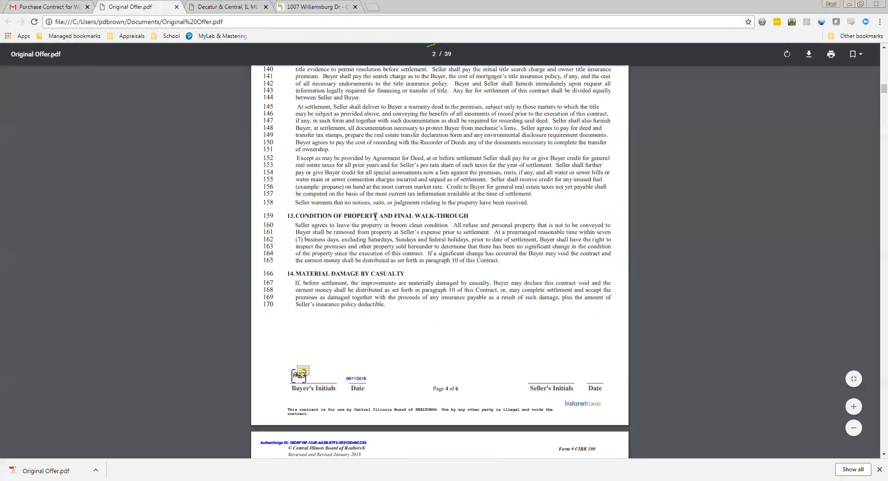
{"action": "scroll", "coordinate": [376, 216], "scroll_direction": "down", "scroll_amount": 20}
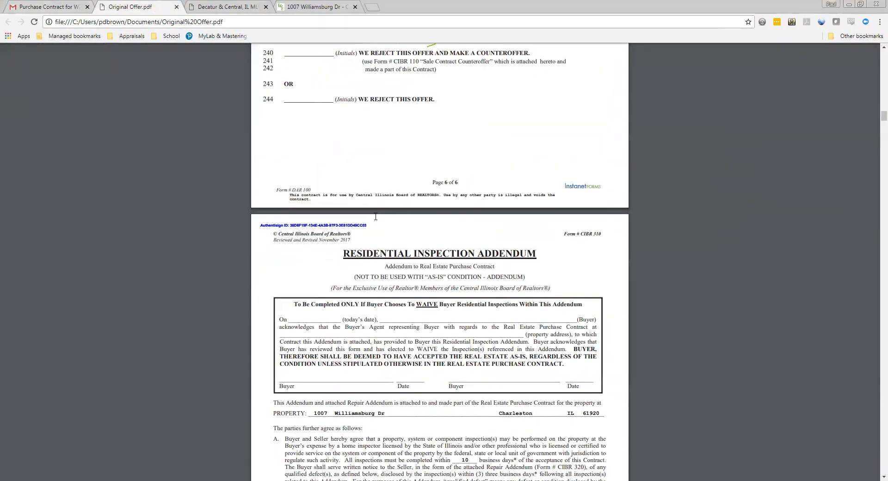
{"action": "scroll", "coordinate": [374, 217], "scroll_direction": "down", "scroll_amount": 3}
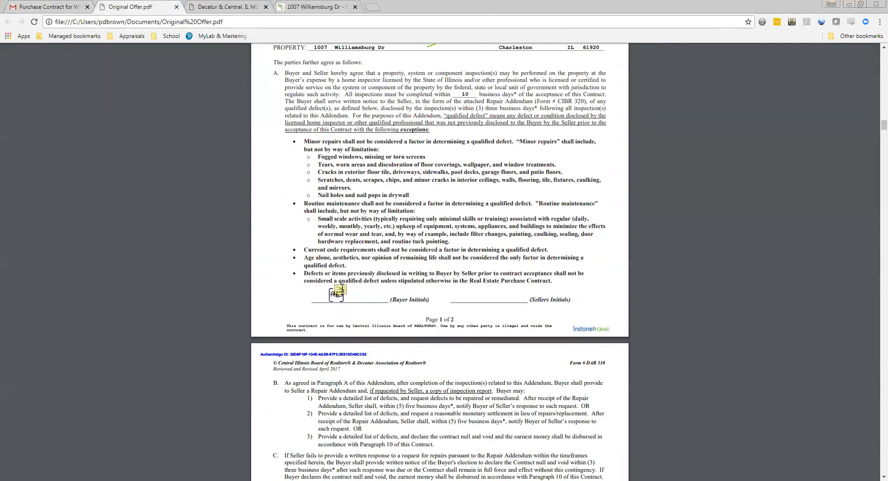
{"action": "left_click", "coordinate": [341, 289]}
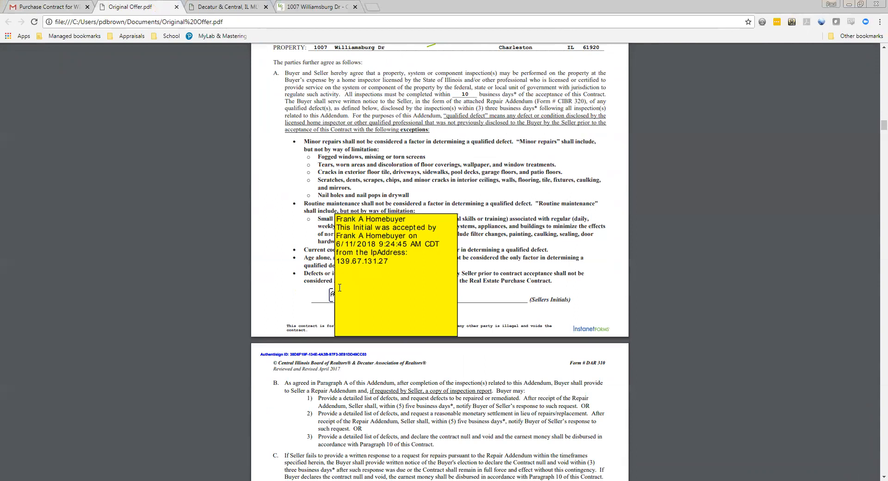
Review the remaining signed pages, then go back to the Authentisign email in Gmail.
{"action": "scroll", "coordinate": [482, 277], "scroll_direction": "down", "scroll_amount": 3}
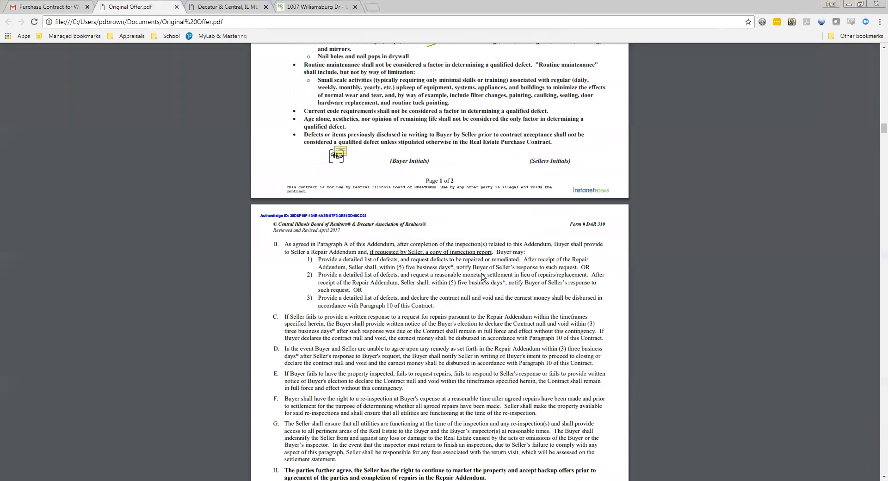
{"action": "scroll", "coordinate": [482, 277], "scroll_direction": "down", "scroll_amount": 4}
{"action": "scroll", "coordinate": [482, 276], "scroll_direction": "down", "scroll_amount": 1}
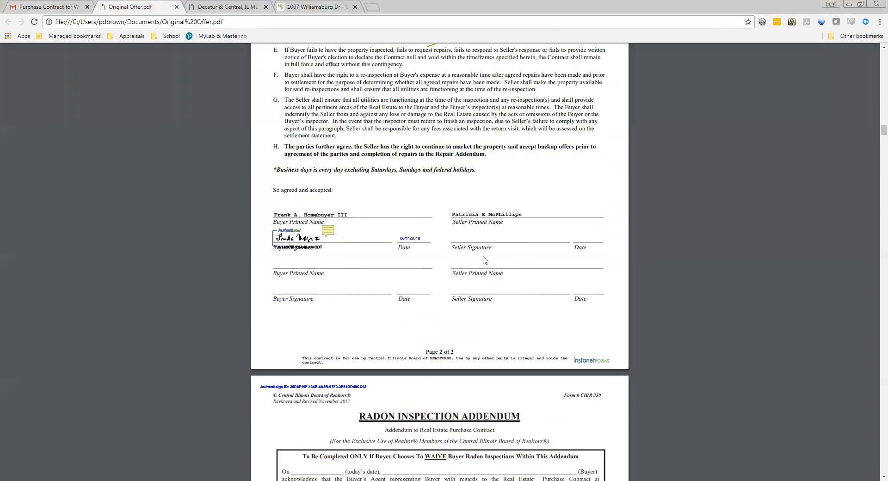
{"action": "left_click", "coordinate": [63, 6]}
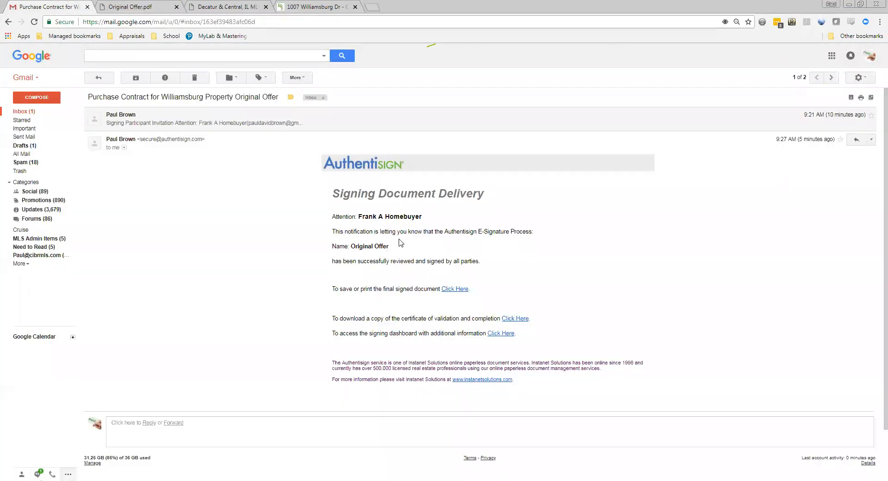